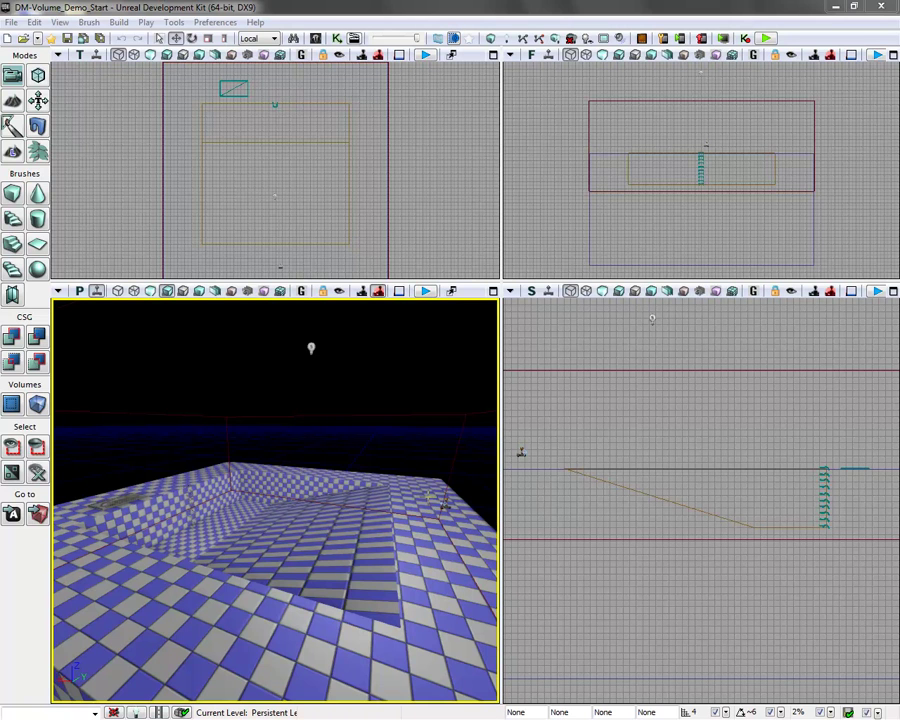
# Build the level and dismiss the map check results
pyautogui.moveTo(296, 520); pyautogui.dragTo(348, 464)
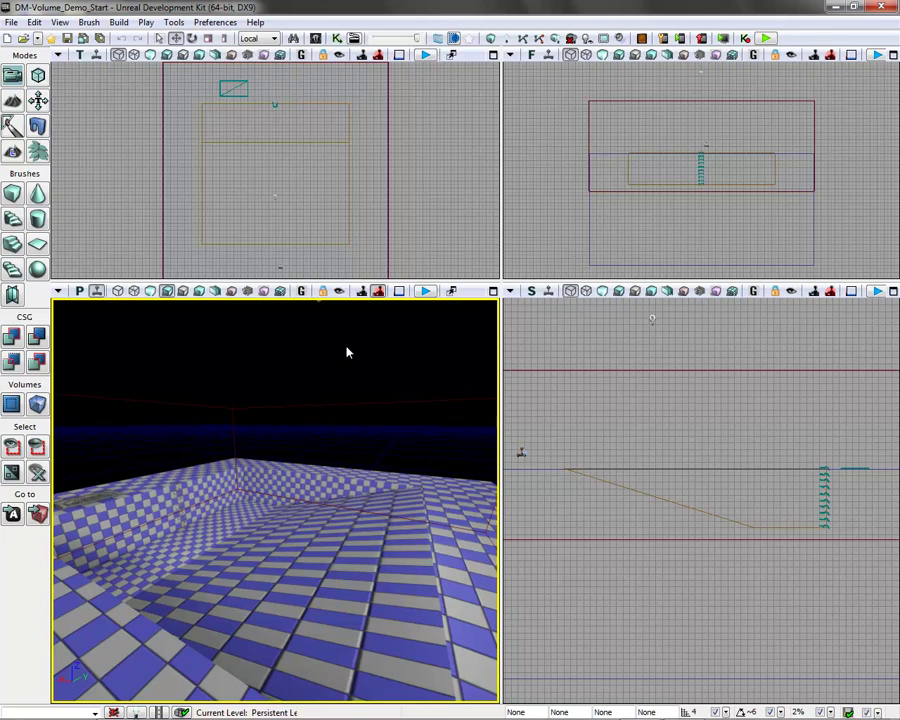
pyautogui.click(118, 22)
pyautogui.click(128, 121)
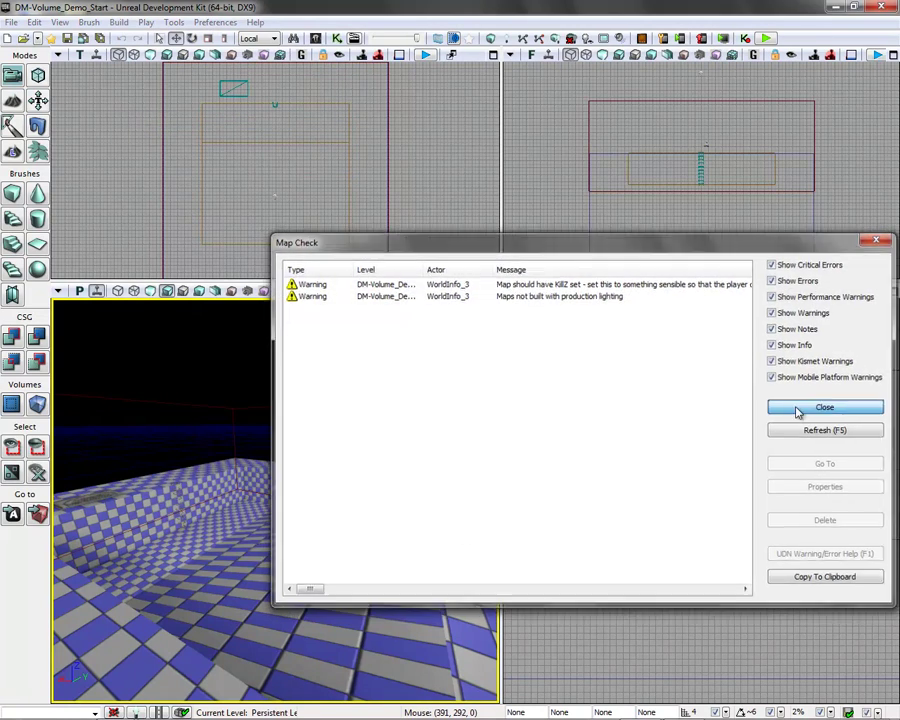
pyautogui.click(799, 408)
# Play-test the level, walking across the pit to try the wall ladder, and return to the editor
pyautogui.rightClick(463, 524)
pyautogui.click(539, 520)
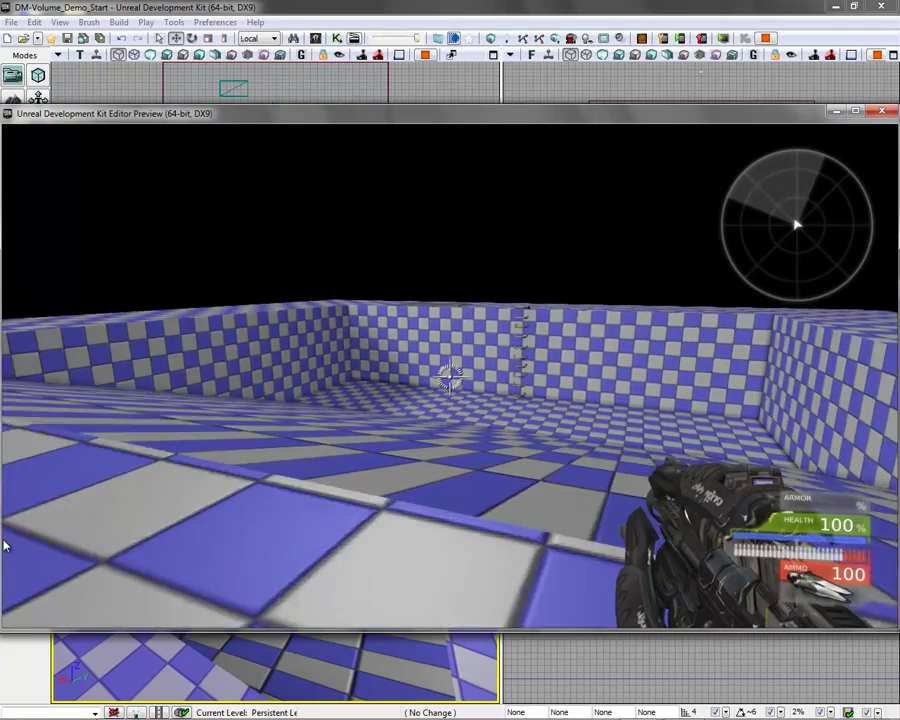
pyautogui.press('w')
pyautogui.press('w')
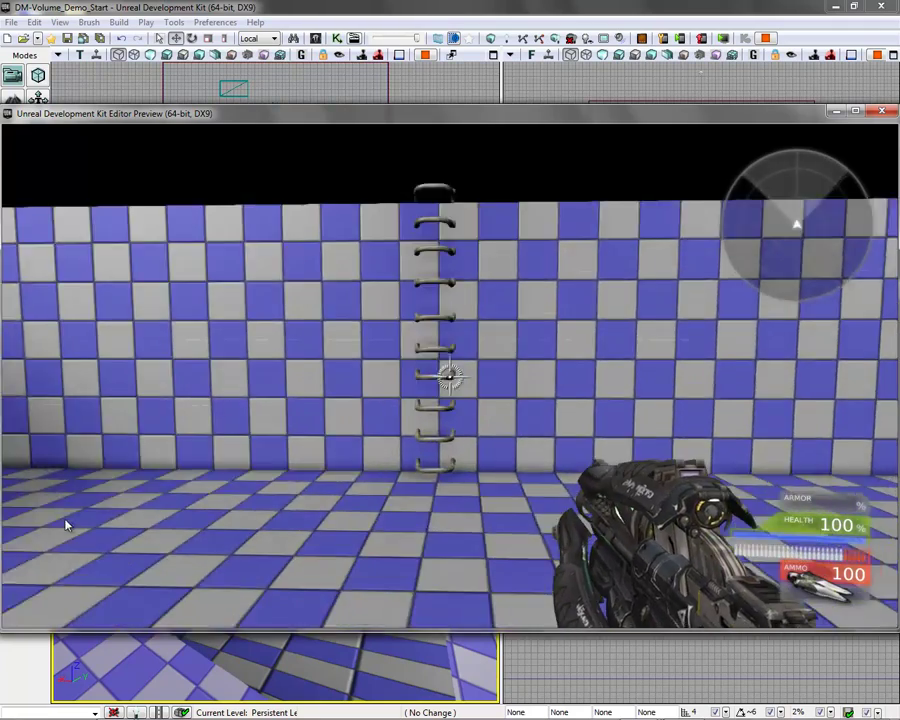
pyautogui.press('s')
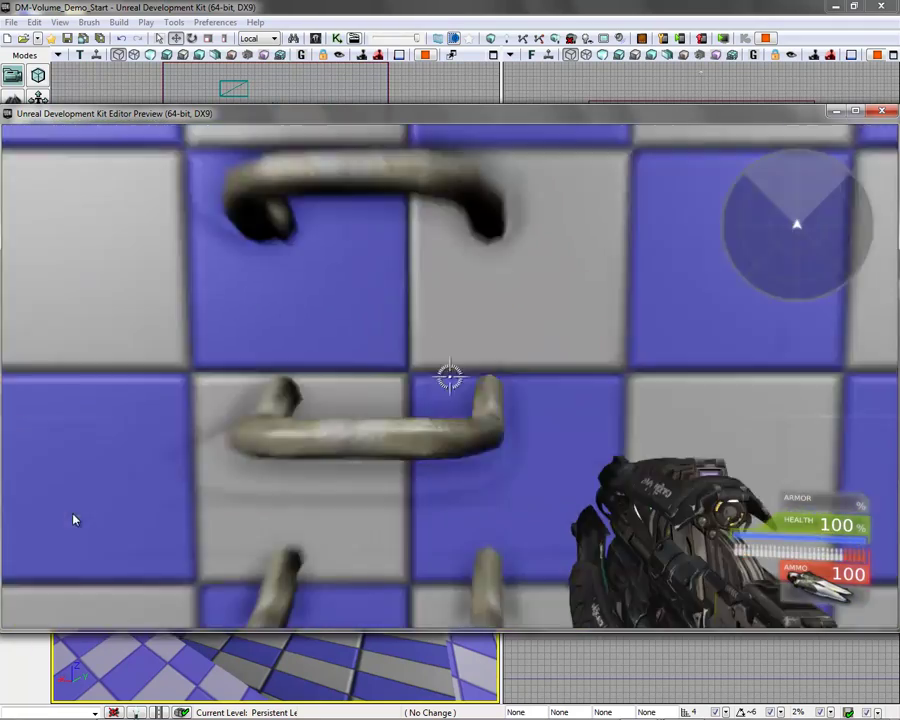
pyautogui.press('w')
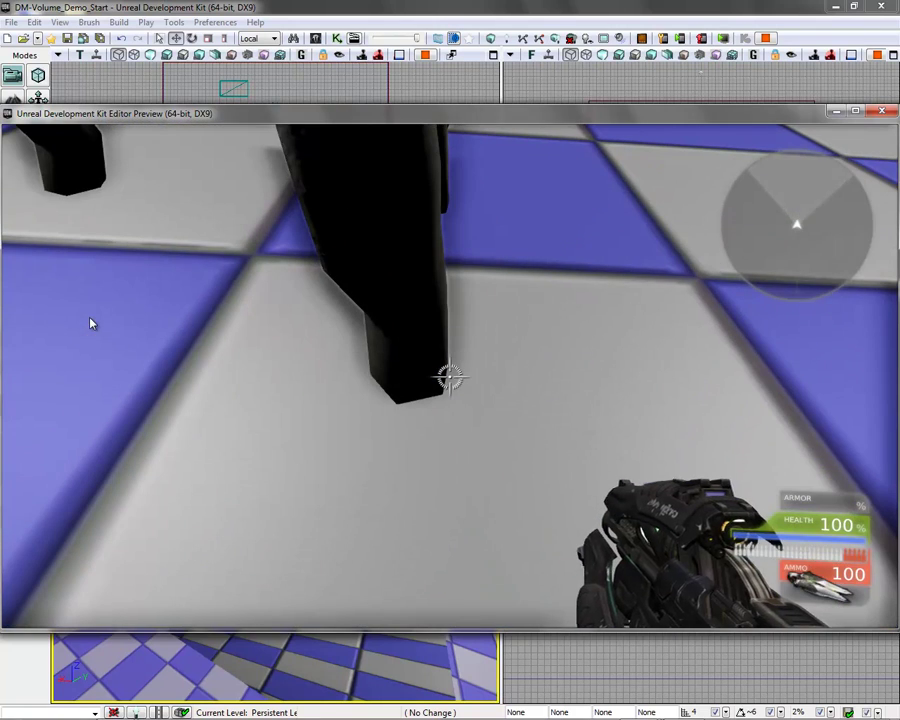
pyautogui.press('Escape')
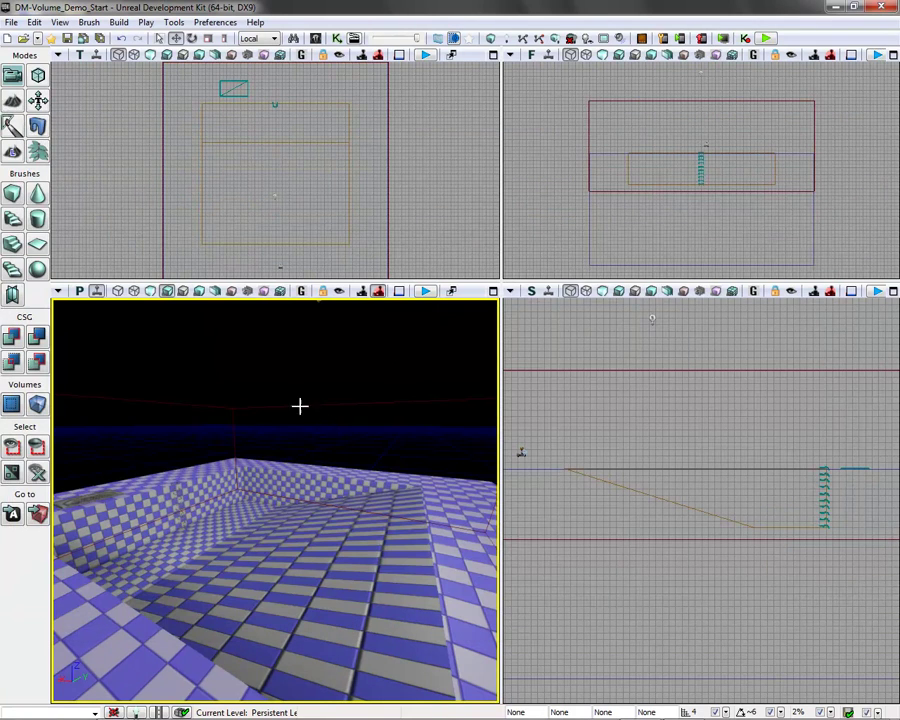
# Shrink the builder brush's width and depth with non-uniform scaling to form a tall, narrow box inside the pit
pyautogui.click(248, 407)
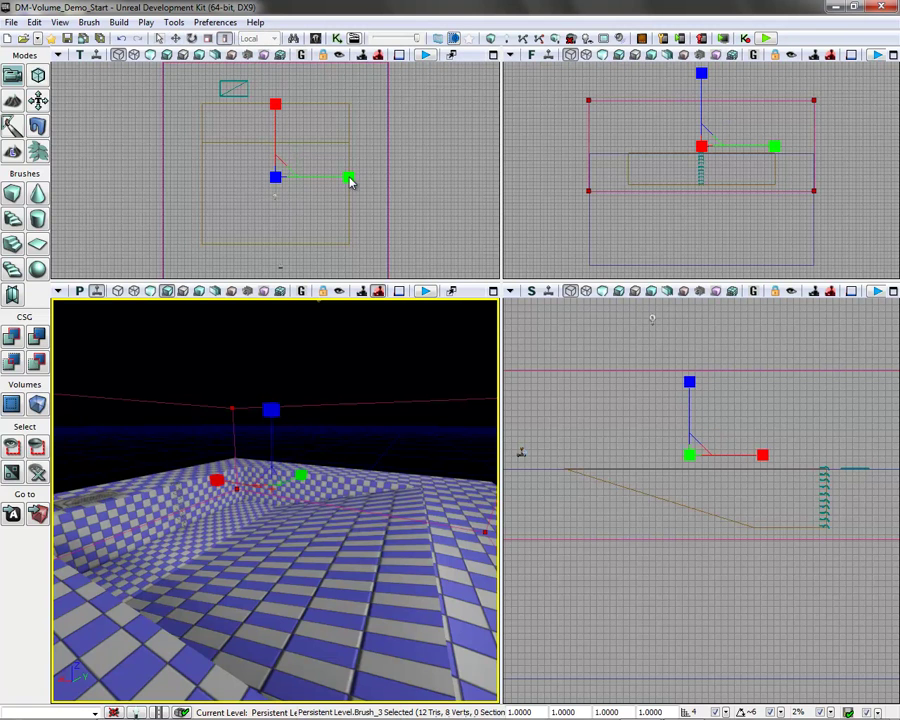
pyautogui.moveTo(348, 177); pyautogui.dragTo(233, 178)
pyautogui.moveTo(275, 103)
pyautogui.mouseDown()
pyautogui.moveTo(276, 236)
pyautogui.moveTo(283, 106)
pyautogui.mouseUp()
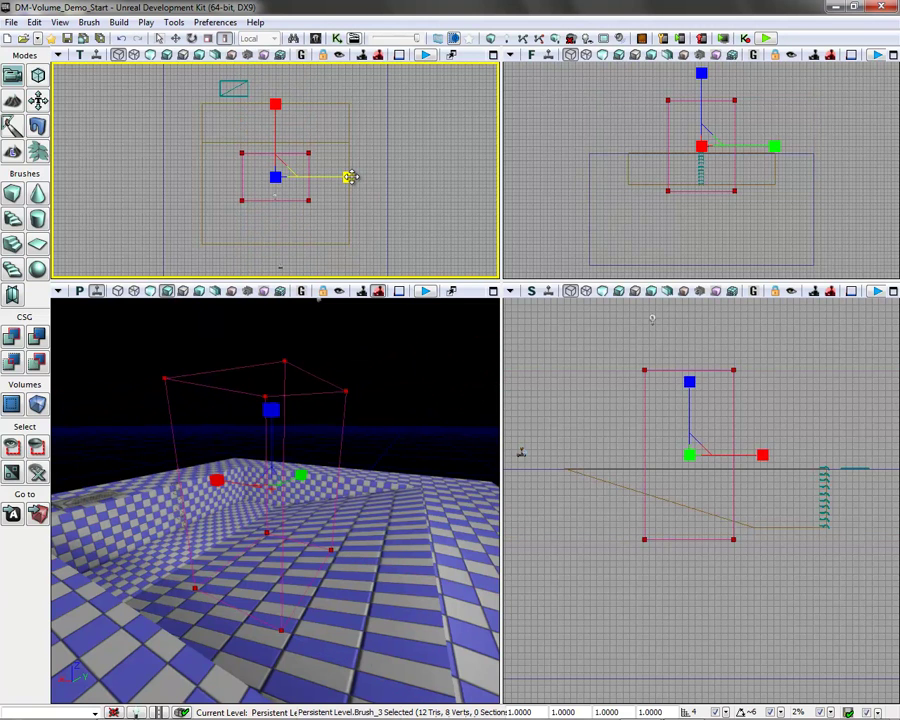
pyautogui.moveTo(348, 177); pyautogui.dragTo(282, 175)
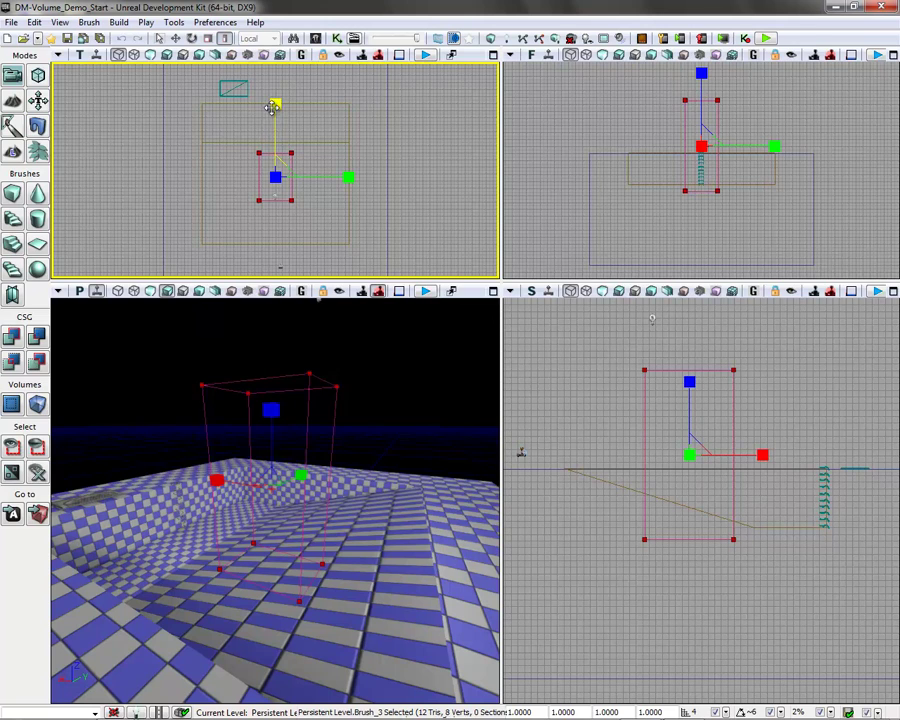
pyautogui.moveTo(275, 103)
pyautogui.mouseDown()
pyautogui.moveTo(278, 131)
pyautogui.moveTo(269, 105)
pyautogui.moveTo(286, 116)
pyautogui.mouseUp()
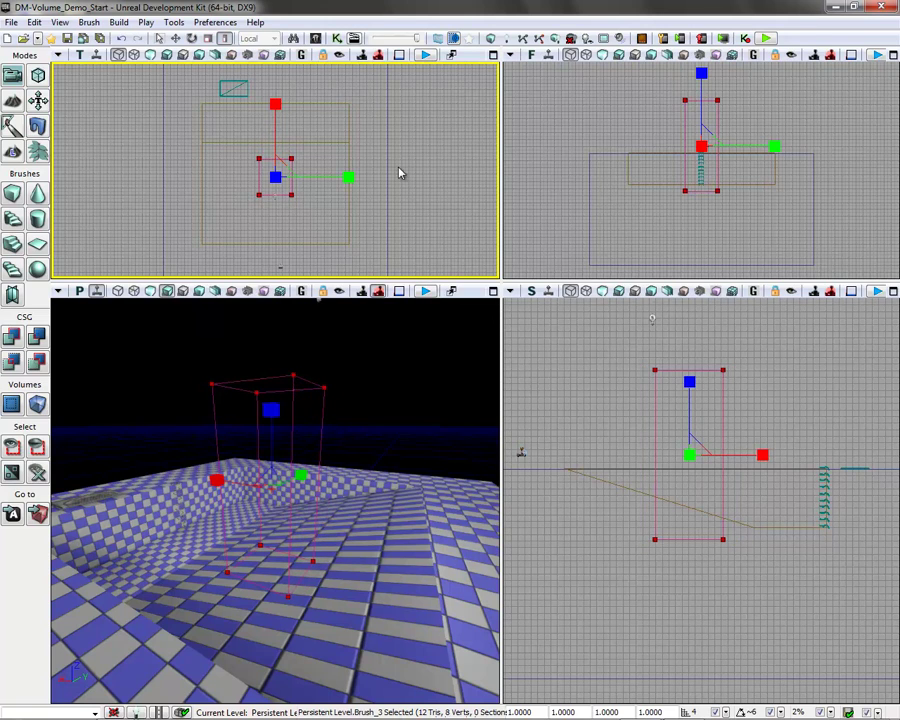
# Move the builder brush across the pit until its far edge meets the wall with the ladder
pyautogui.moveTo(404, 168)
pyautogui.mouseDown()
pyautogui.moveTo(410, 190)
pyautogui.moveTo(404, 162)
pyautogui.mouseUp()
pyautogui.scroll(9, 410, 186)
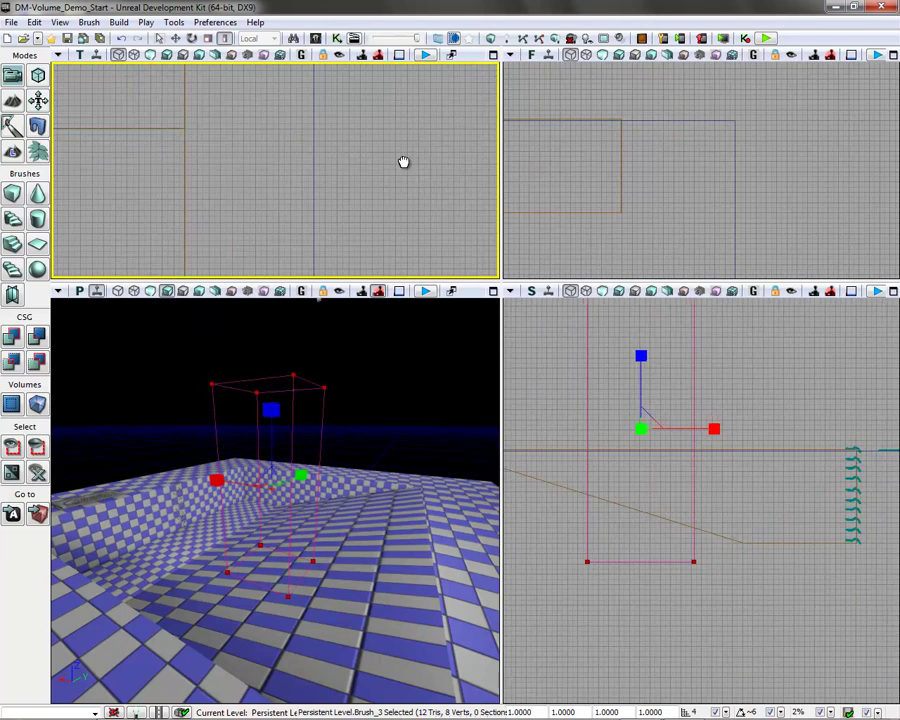
pyautogui.press('Home')
pyautogui.moveTo(303, 128)
pyautogui.mouseDown()
pyautogui.moveTo(398, 191)
pyautogui.moveTo(398, 237)
pyautogui.moveTo(367, 188)
pyautogui.mouseUp()
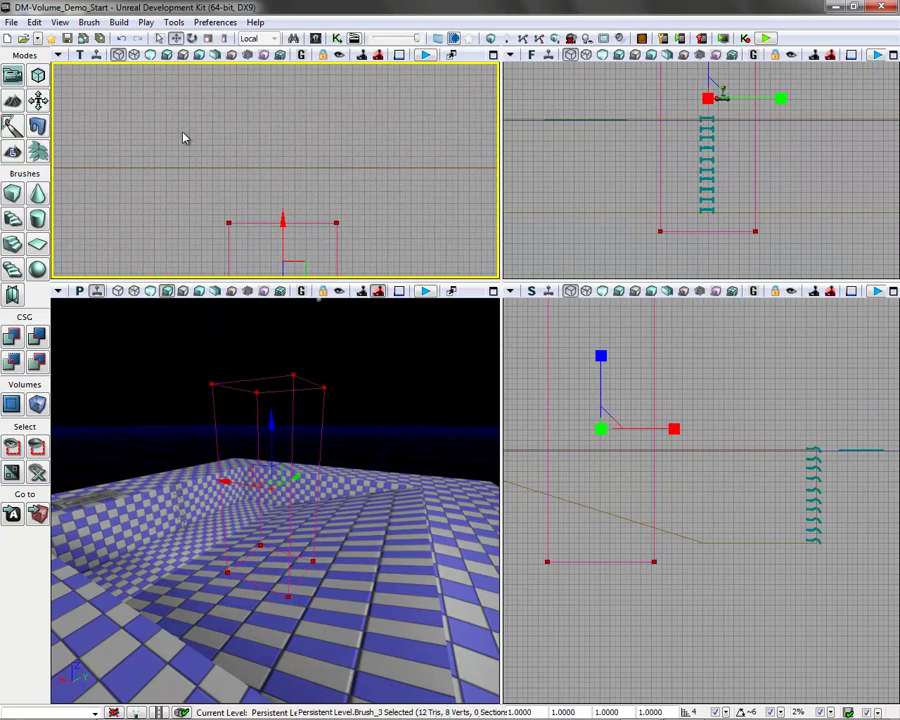
pyautogui.press('w')
pyautogui.moveTo(283, 225); pyautogui.dragTo(290, 63)
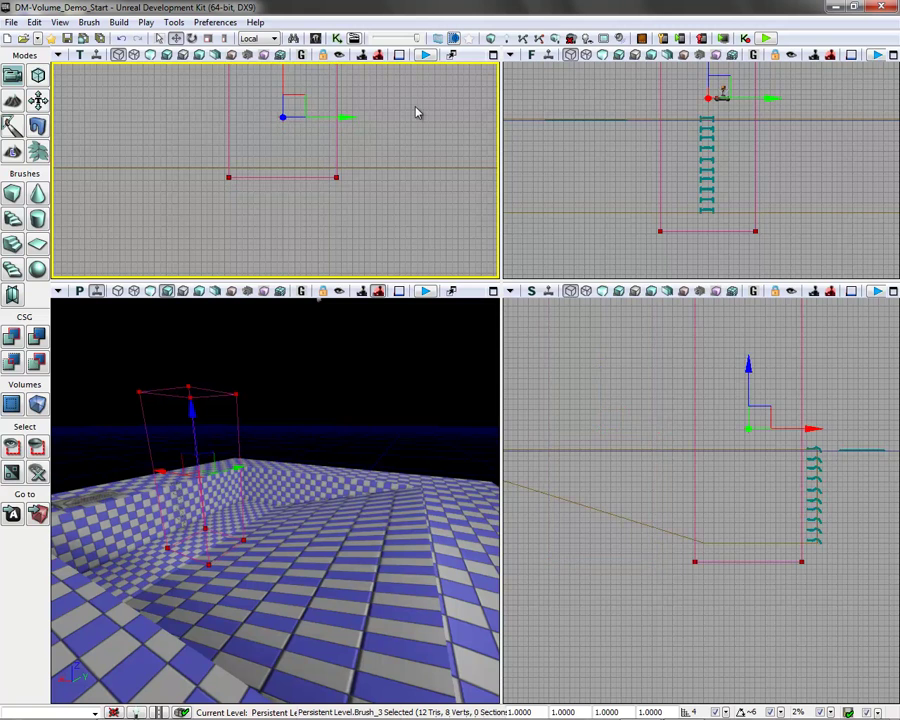
pyautogui.moveTo(416, 110); pyautogui.dragTo(398, 211)
pyautogui.moveTo(265, 188); pyautogui.dragTo(268, 160)
# Narrow the builder brush to slightly wider than the ladder, reduce its depth, and place it against the wall over the rungs
pyautogui.click(223, 38)
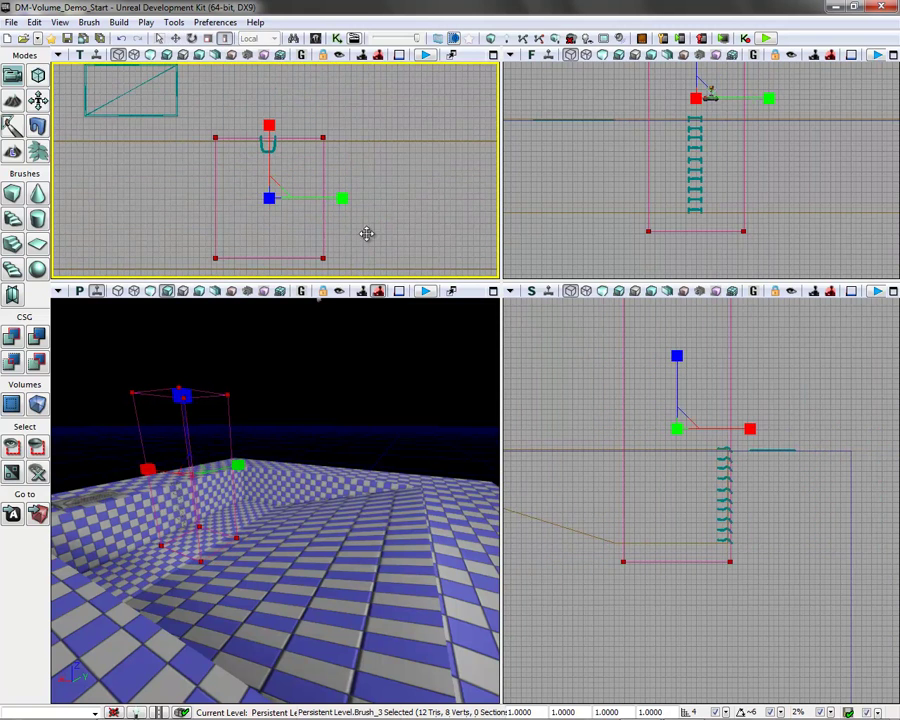
pyautogui.moveTo(343, 197); pyautogui.dragTo(231, 195)
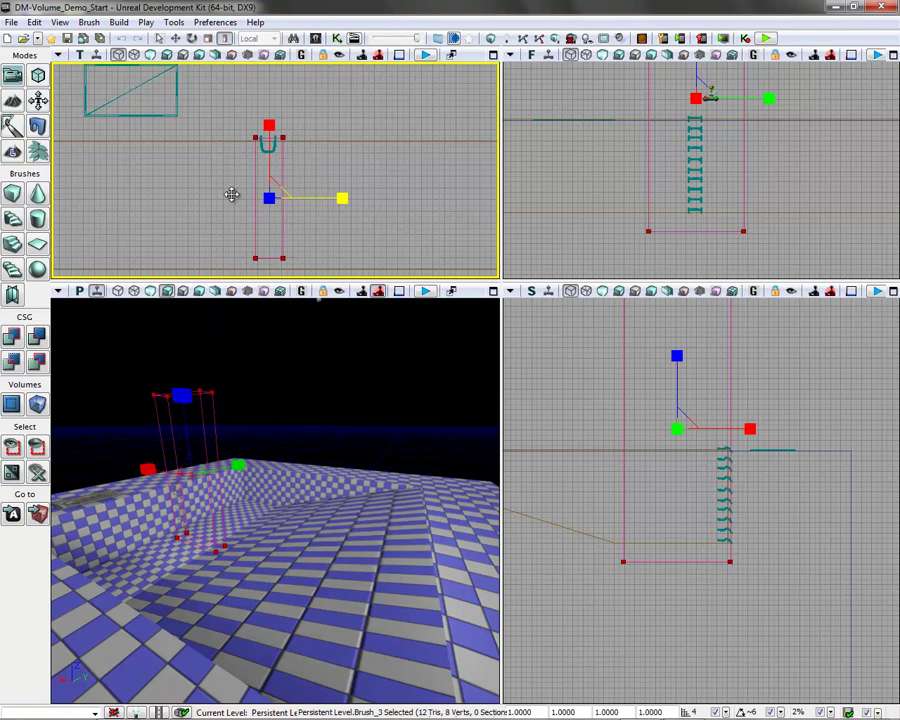
pyautogui.moveTo(269, 125); pyautogui.dragTo(267, 243)
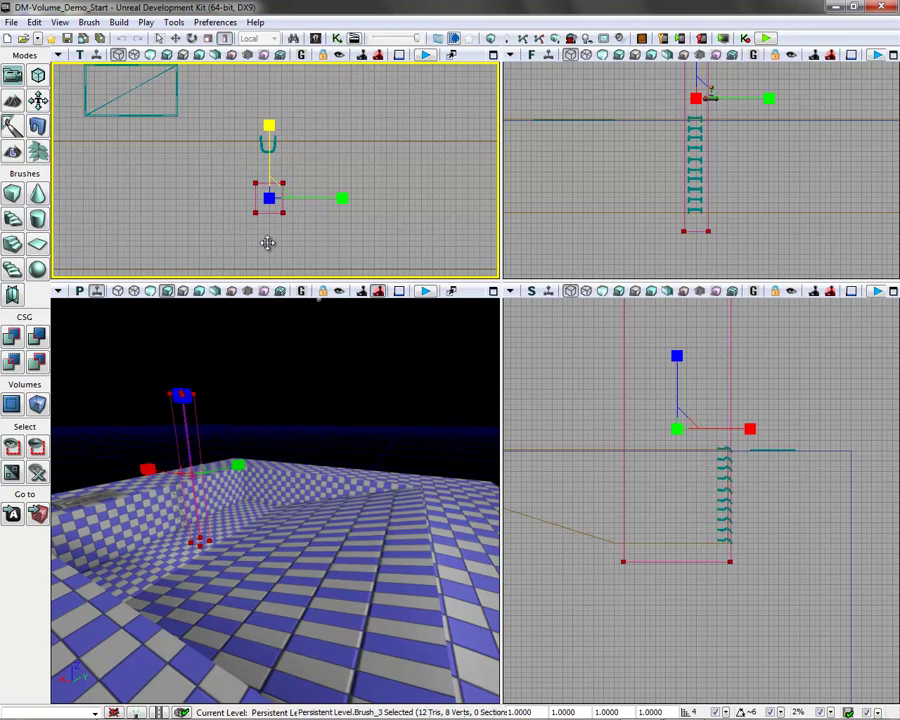
pyautogui.click(175, 38)
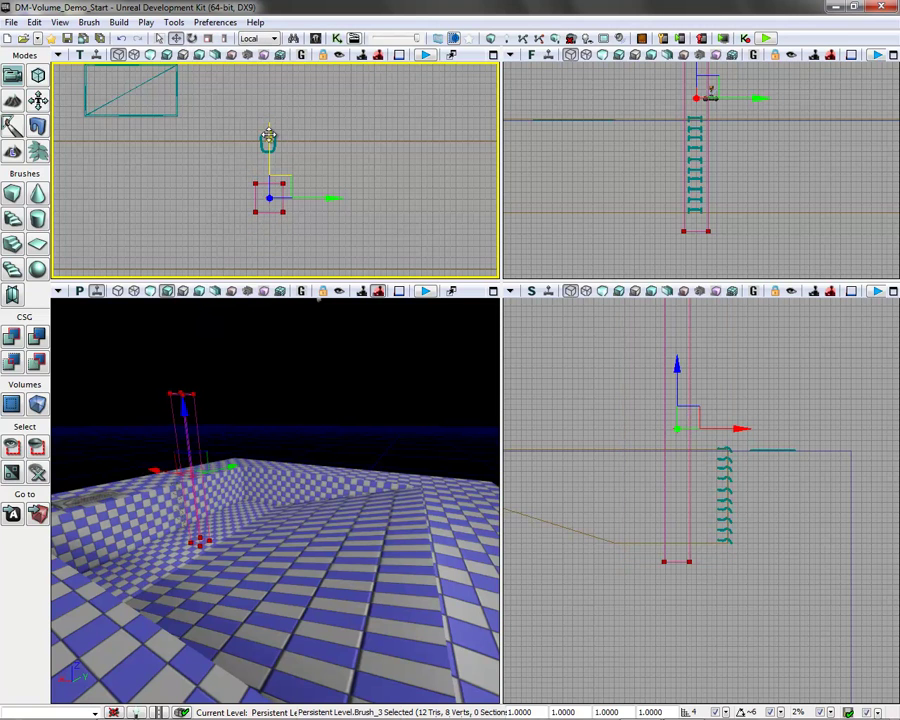
pyautogui.moveTo(268, 138)
pyautogui.mouseDown()
pyautogui.moveTo(271, 88)
pyautogui.moveTo(272, 96)
pyautogui.mouseUp()
# Reduce the builder brush's height and lower it so its base sits near the pit floor
pyautogui.moveTo(786, 196); pyautogui.dragTo(733, 213)
pyautogui.scroll(-3, 751, 212)
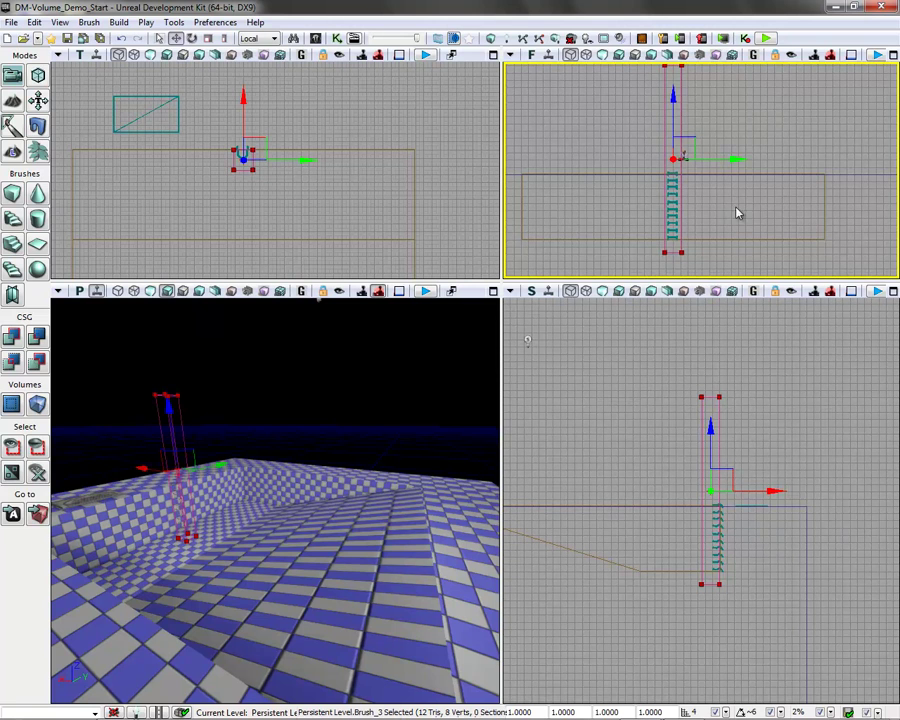
pyautogui.click(224, 38)
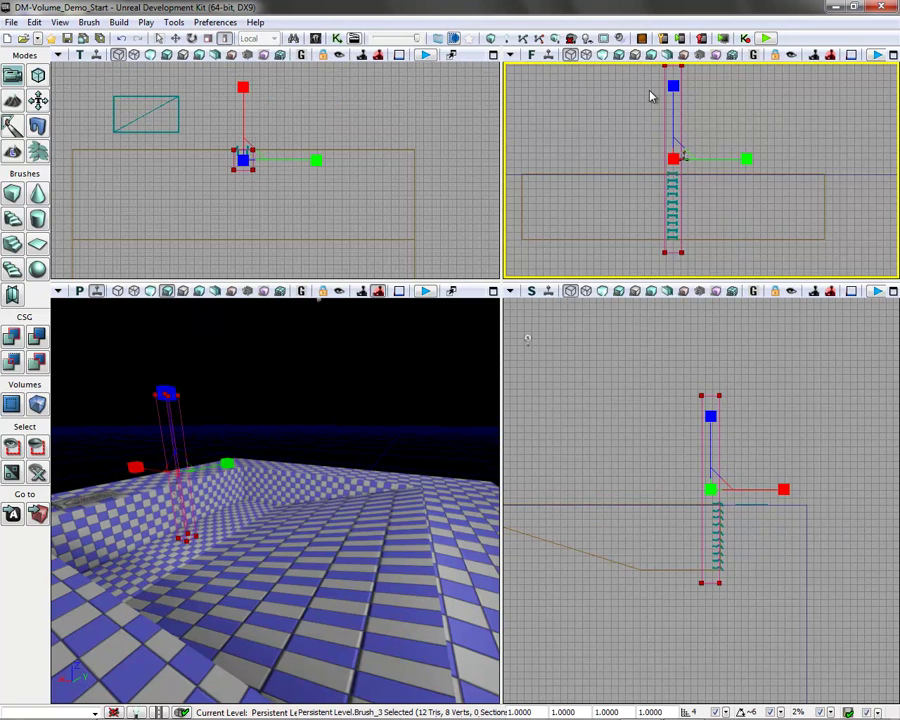
pyautogui.moveTo(670, 84); pyautogui.dragTo(662, 150)
pyautogui.click(175, 38)
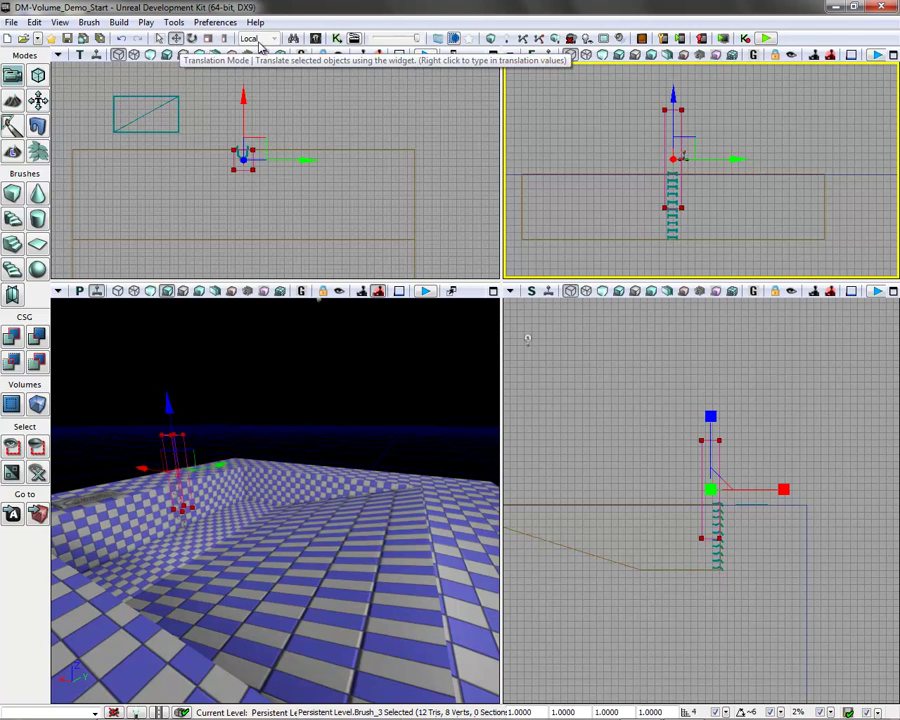
pyautogui.moveTo(670, 107); pyautogui.dragTo(678, 130)
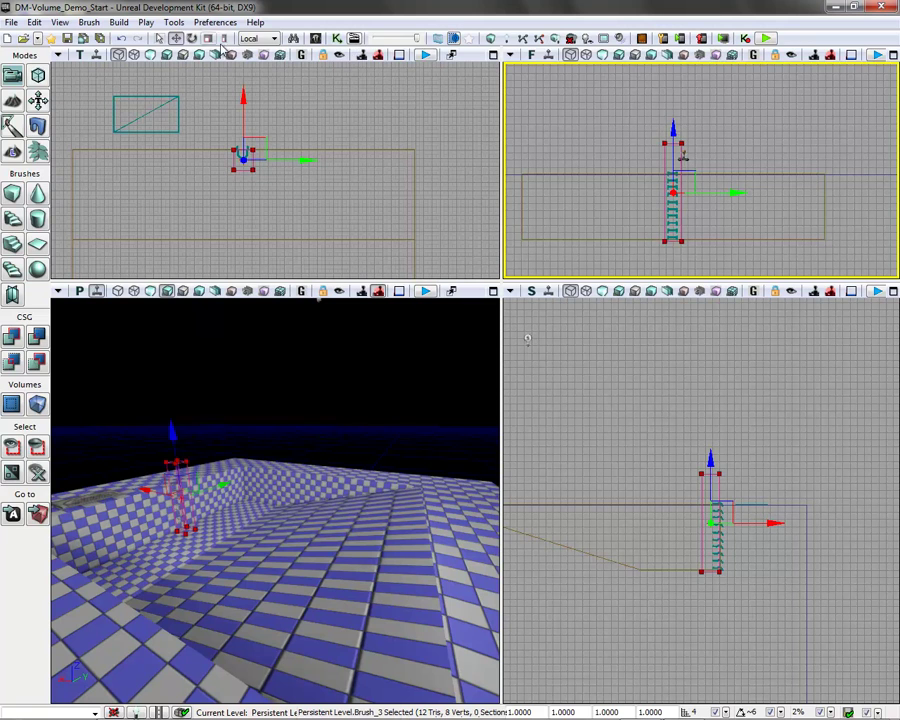
# Shorten the builder brush further and lower it so it spans the ladder from the floor to just above the top rung
pyautogui.click(224, 38)
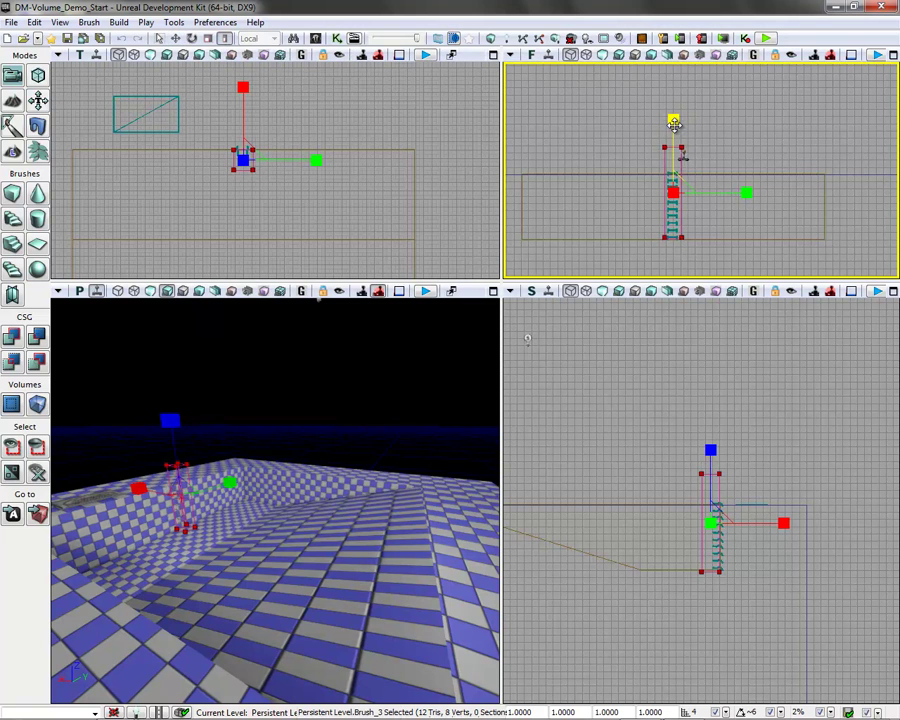
pyautogui.moveTo(674, 123); pyautogui.dragTo(674, 137)
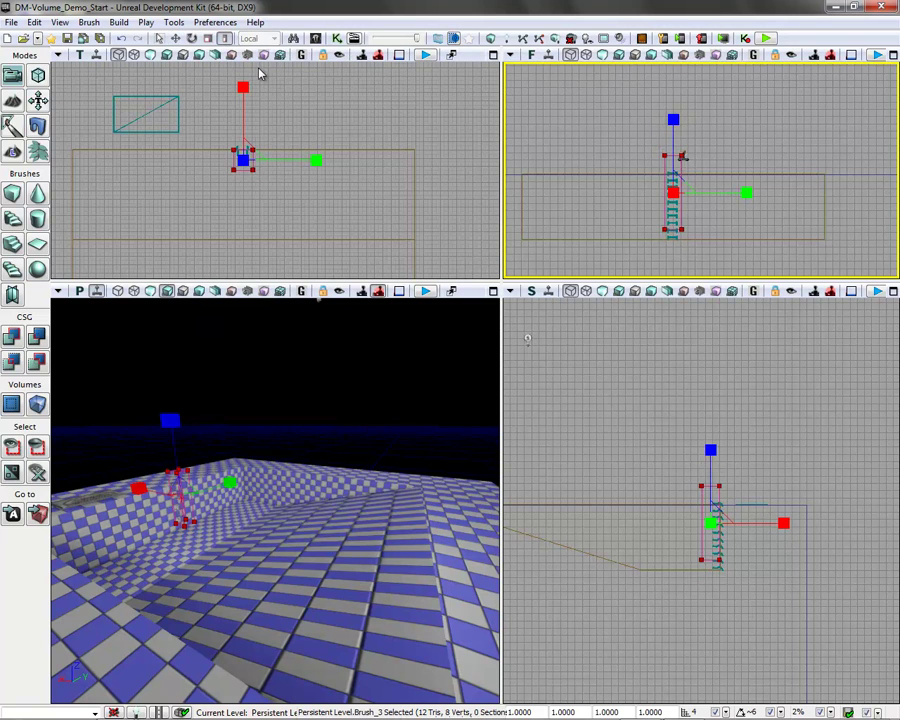
pyautogui.click(175, 38)
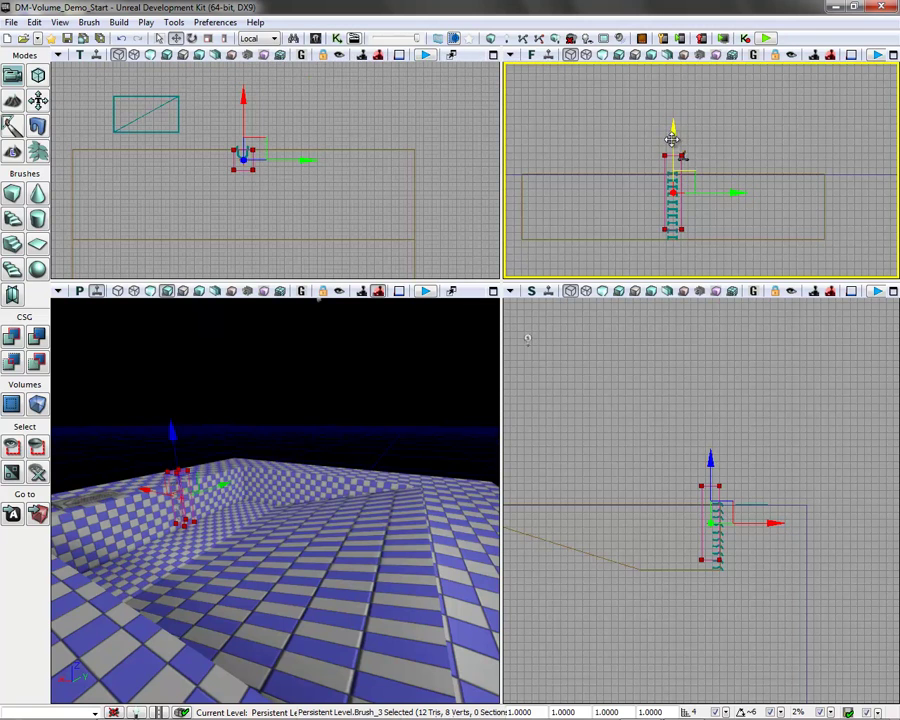
pyautogui.scroll(4, 719, 171)
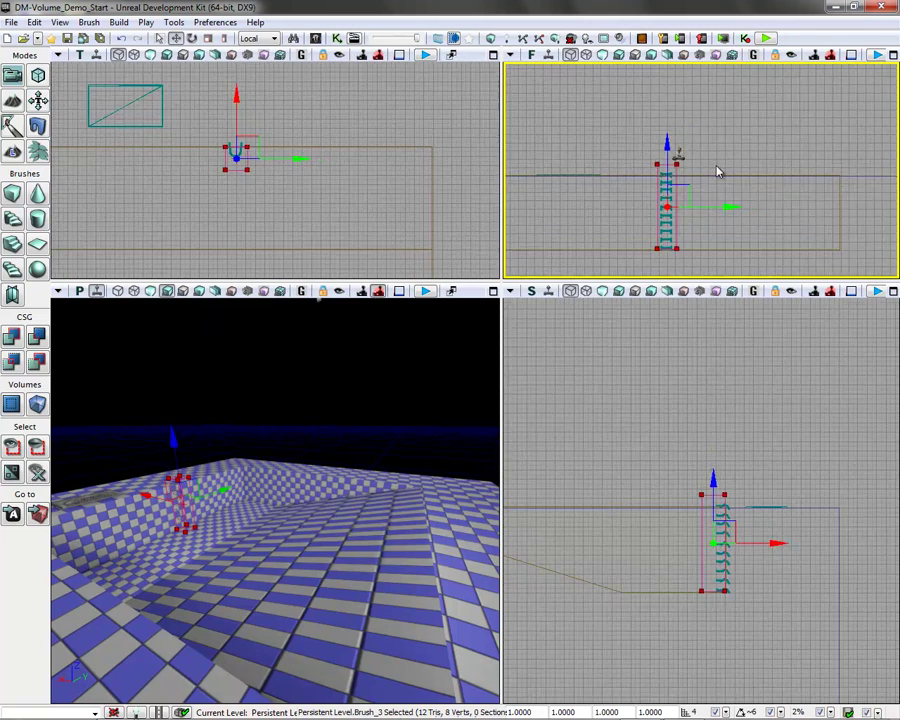
pyautogui.moveTo(687, 178); pyautogui.dragTo(739, 127)
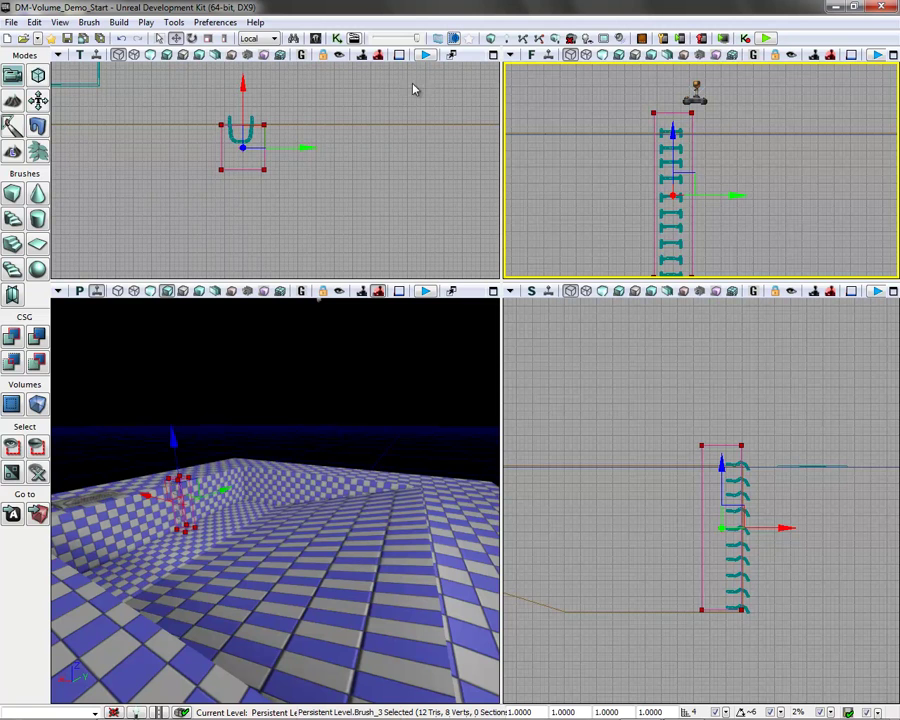
# Increase the builder brush's height and raise it so its base meets the floor and its top extends well above the ladder
pyautogui.click(223, 38)
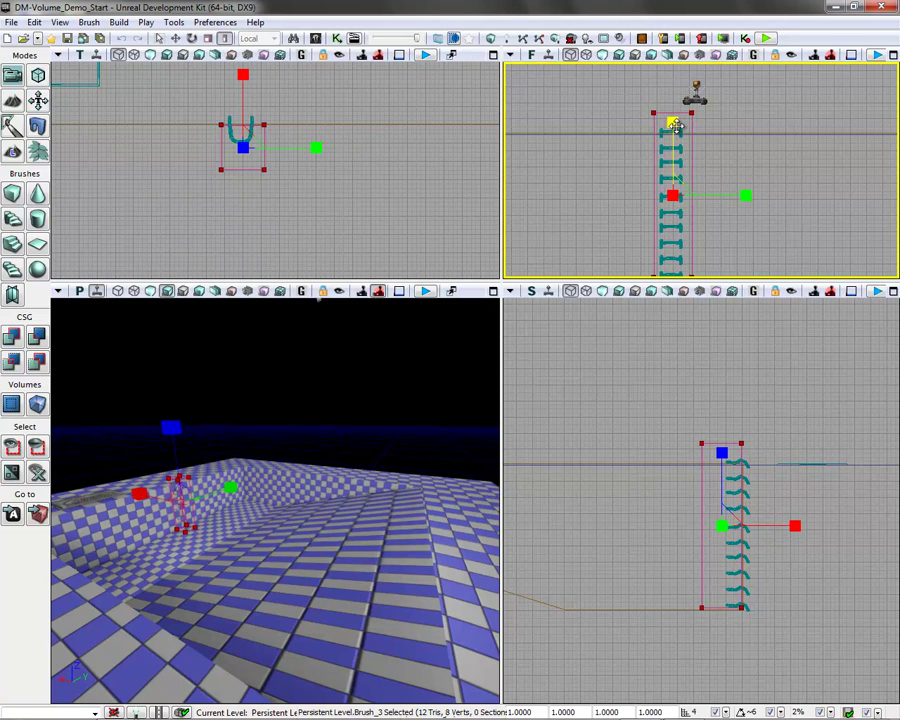
pyautogui.moveTo(675, 119); pyautogui.dragTo(678, 90)
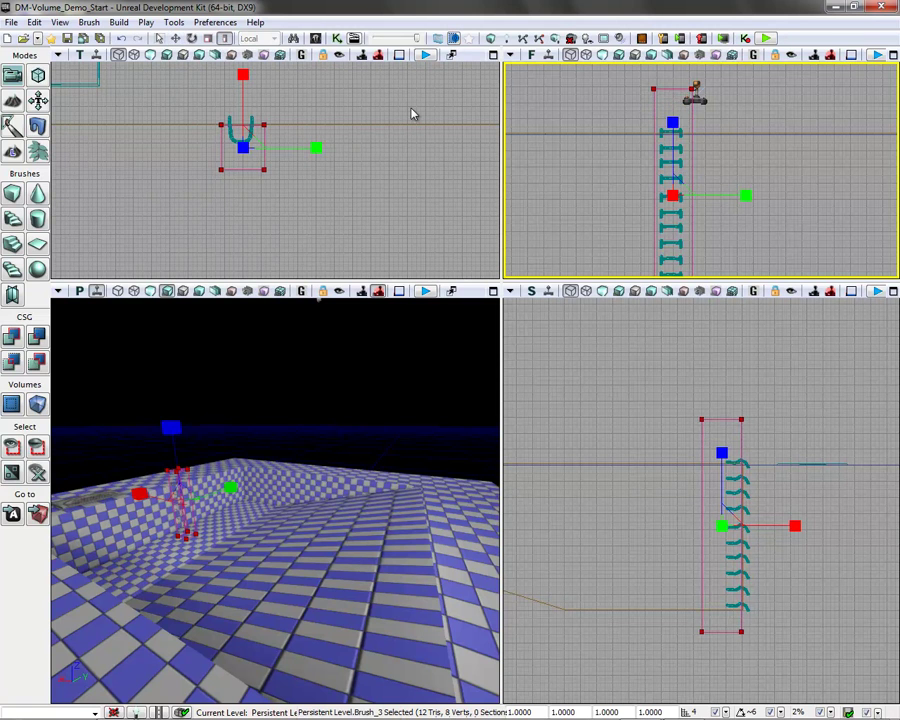
pyautogui.click(175, 38)
pyautogui.moveTo(812, 188); pyautogui.dragTo(794, 165)
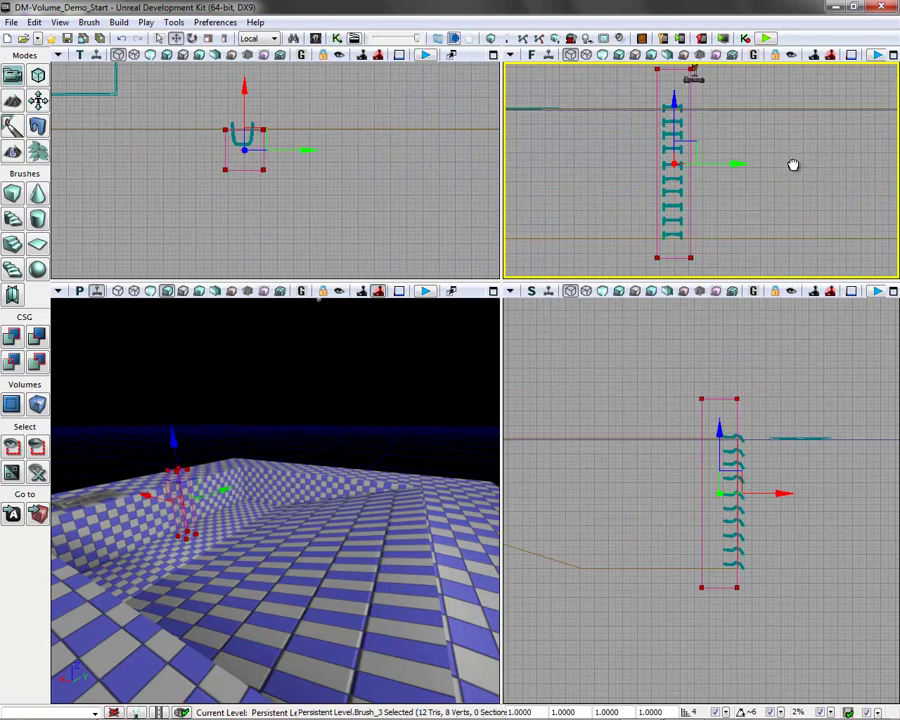
pyautogui.click(670, 118)
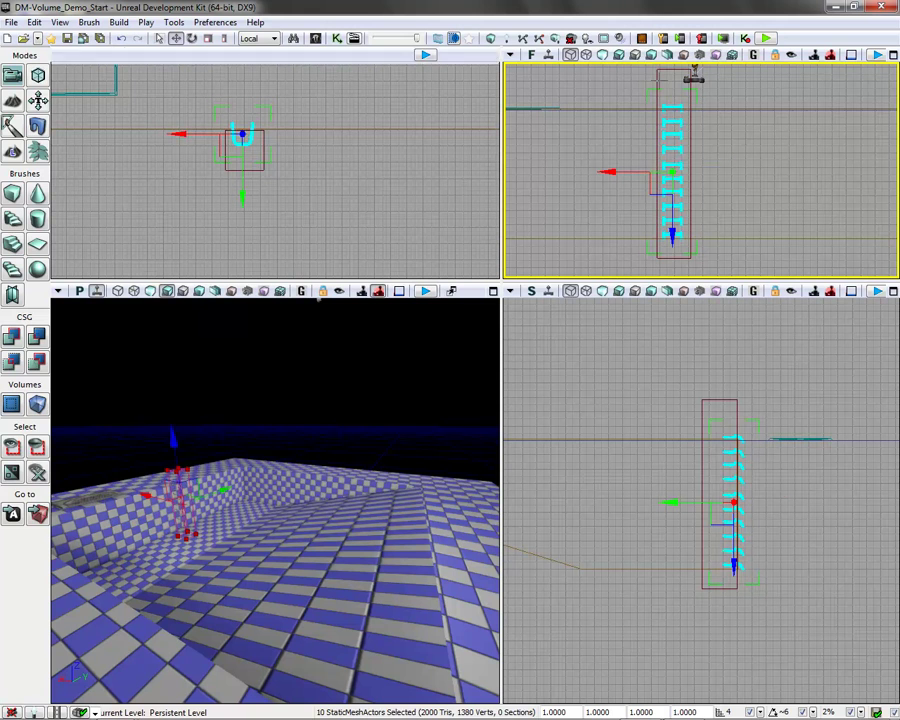
pyautogui.click(657, 80)
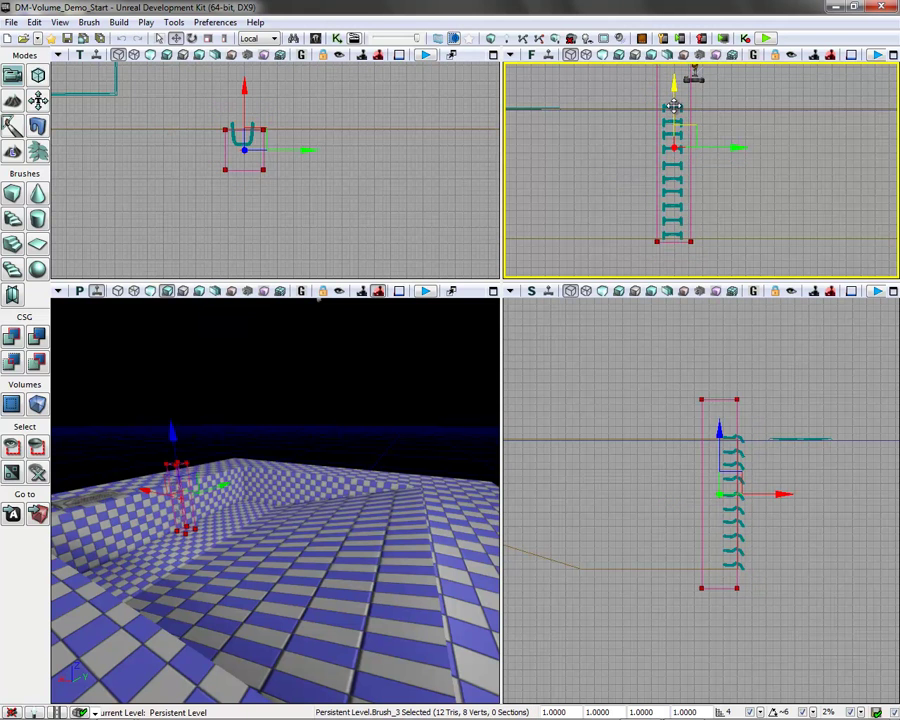
# Add a LadderVolume from the builder brush surrounding the ladder
pyautogui.press('Home')
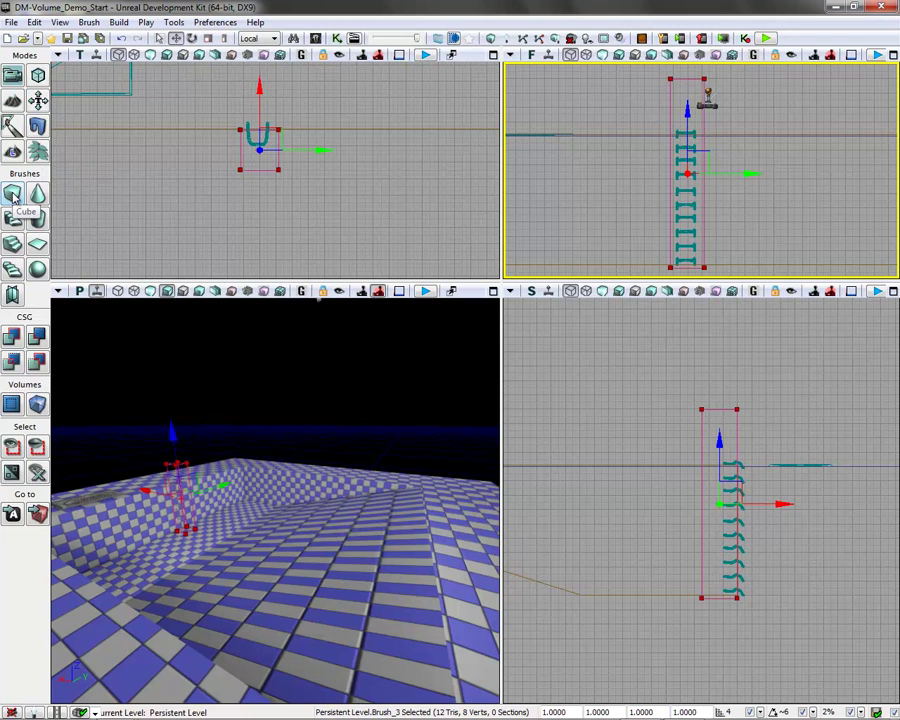
pyautogui.click(40, 404)
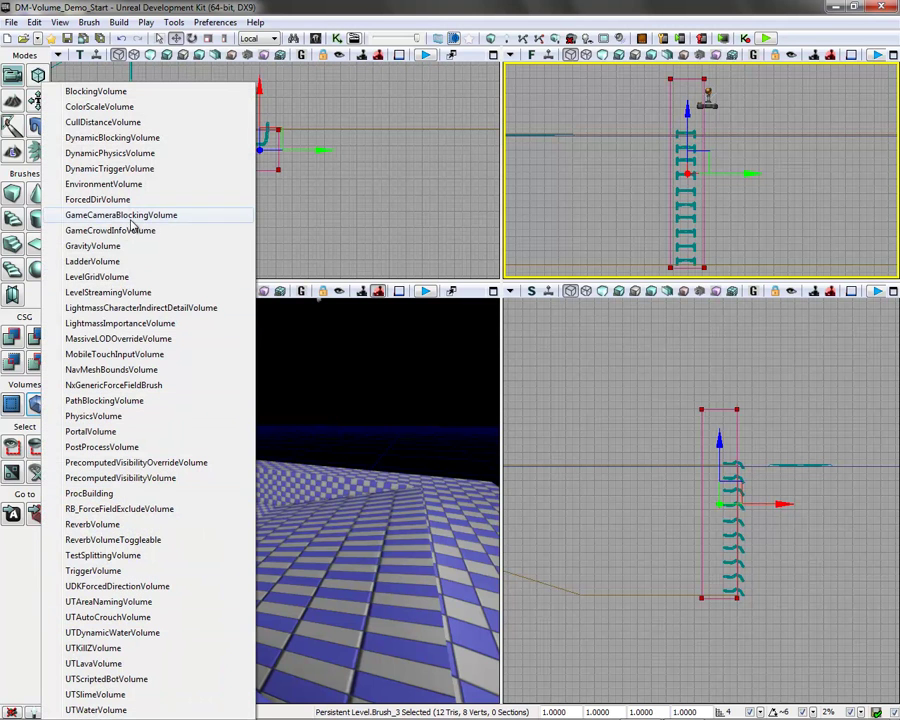
pyautogui.click(97, 262)
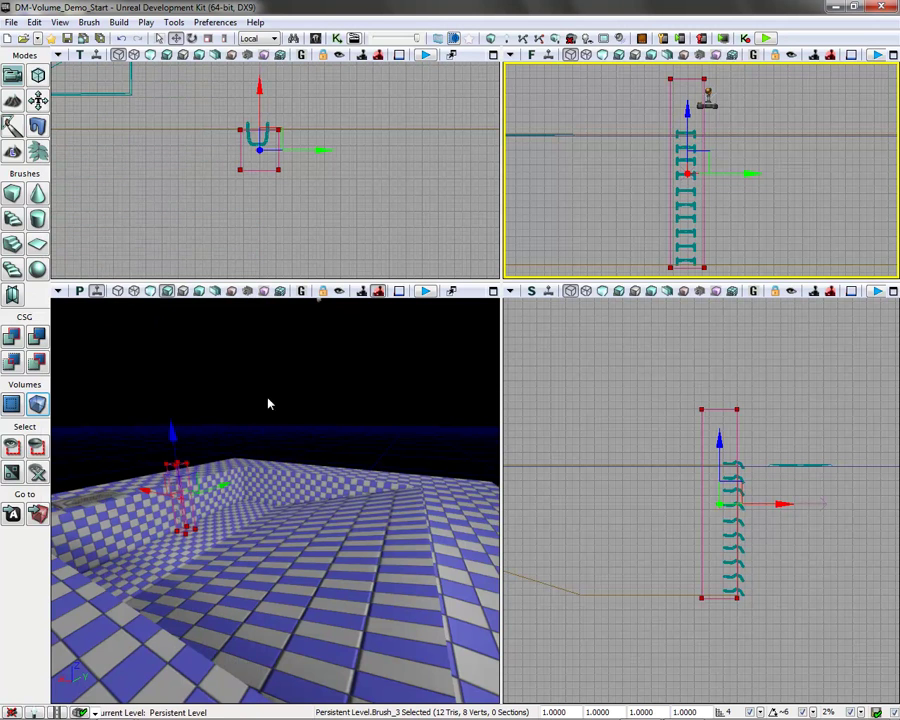
# Move the builder brush sideways clear of the ladder and select the LadderVolume surrounding the rungs
pyautogui.moveTo(739, 173); pyautogui.dragTo(797, 175)
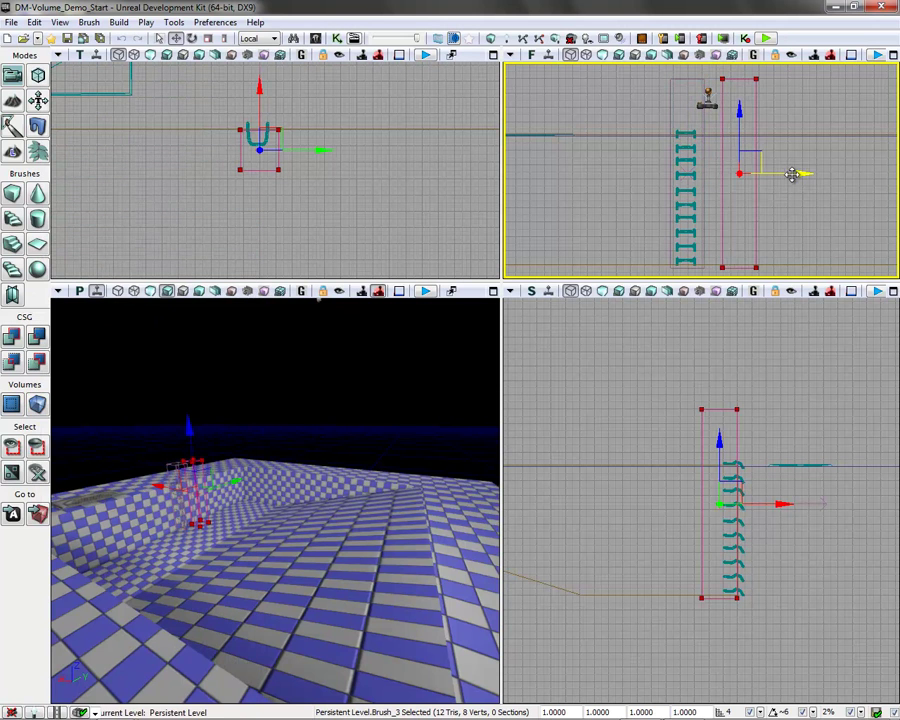
pyautogui.click(675, 107)
pyautogui.moveTo(249, 534); pyautogui.dragTo(97, 370)
pyautogui.moveTo(97, 370); pyautogui.dragTo(94, 440, button='middle')
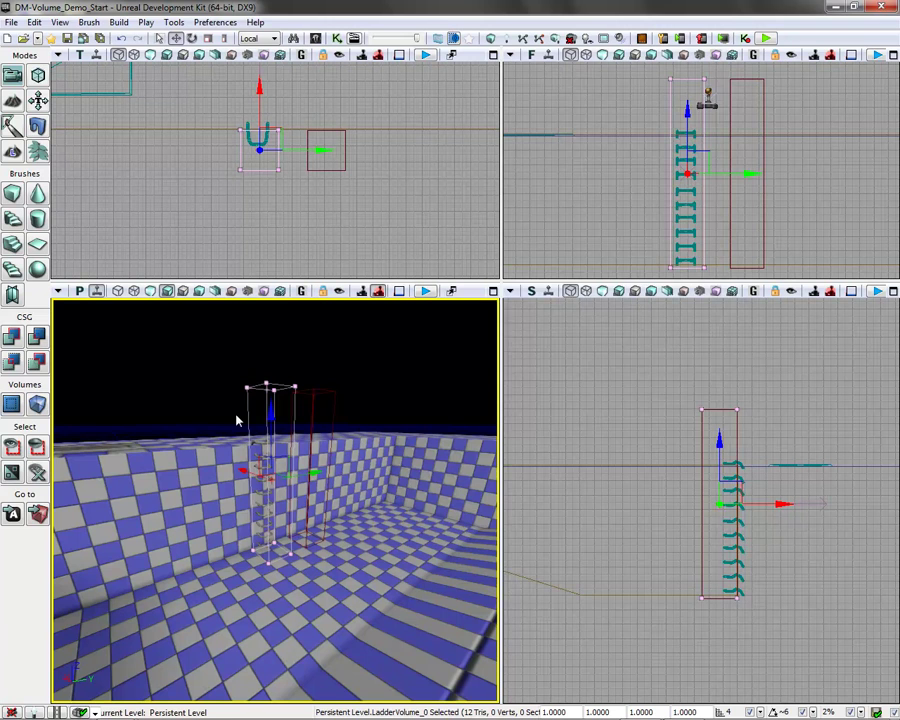
# Examine the LadderVolume's Ladder Volume properties, including Wall Dir, with all other property categories collapsed
pyautogui.press('F4')
pyautogui.click(527, 243)
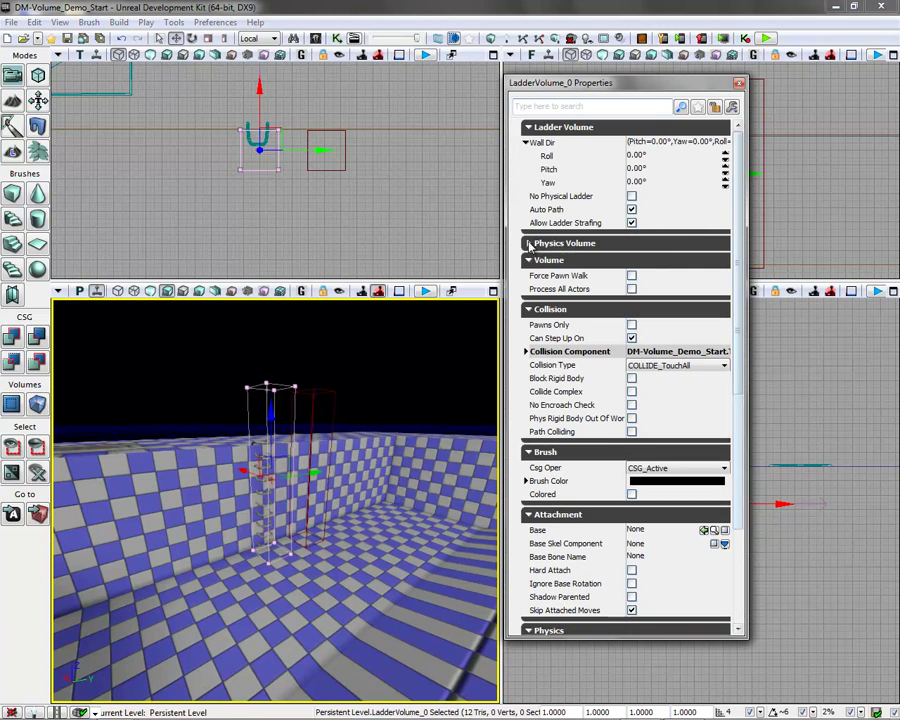
pyautogui.click(733, 106)
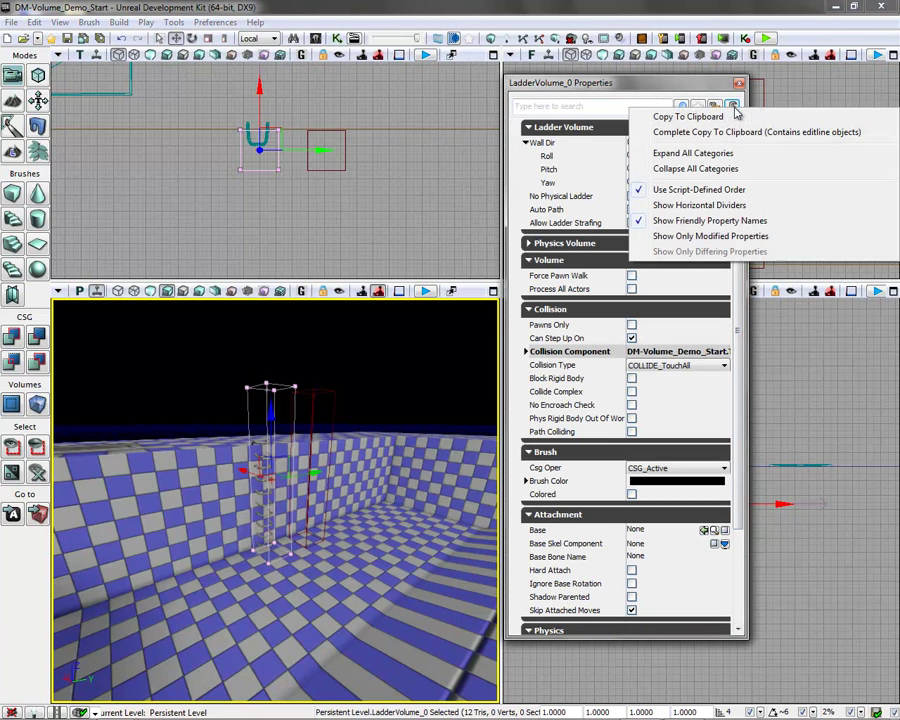
pyautogui.click(718, 170)
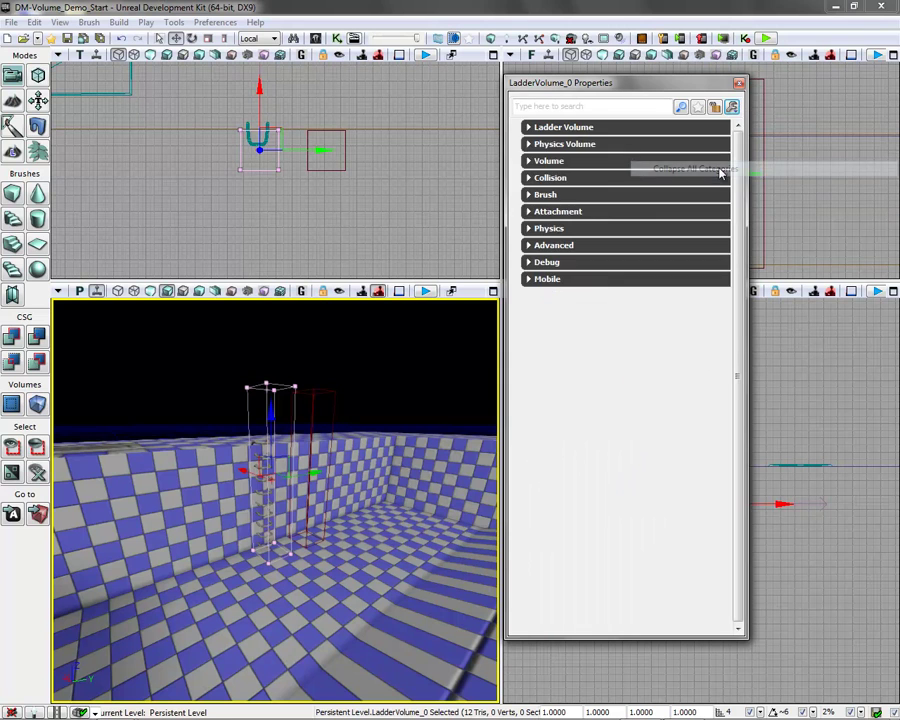
pyautogui.click(529, 128)
pyautogui.click(526, 143)
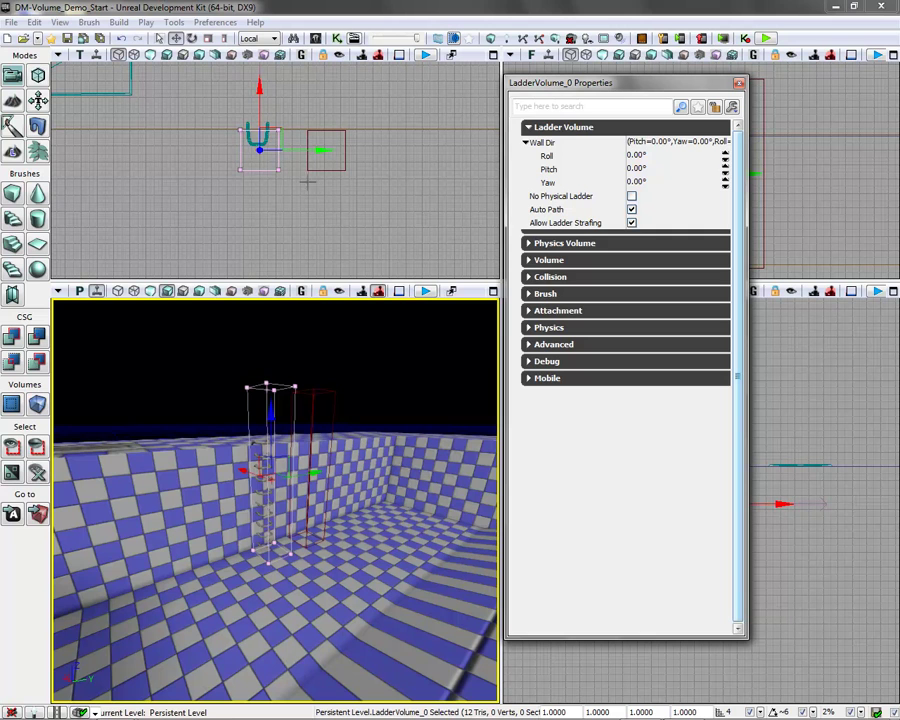
pyautogui.click(739, 84)
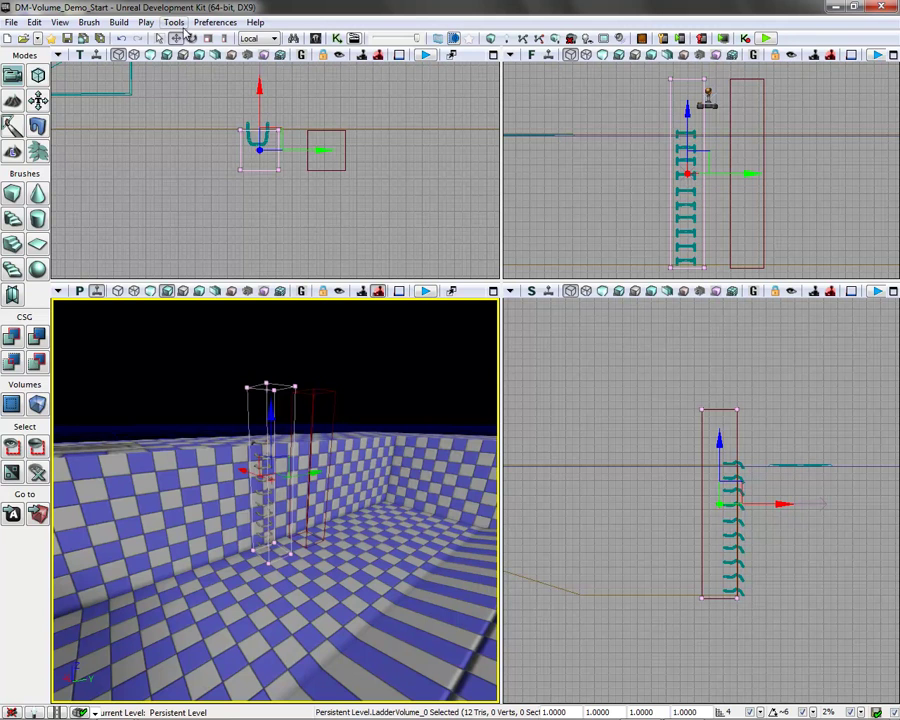
# Build everything in the level and dismiss the Map Check report
pyautogui.click(118, 22)
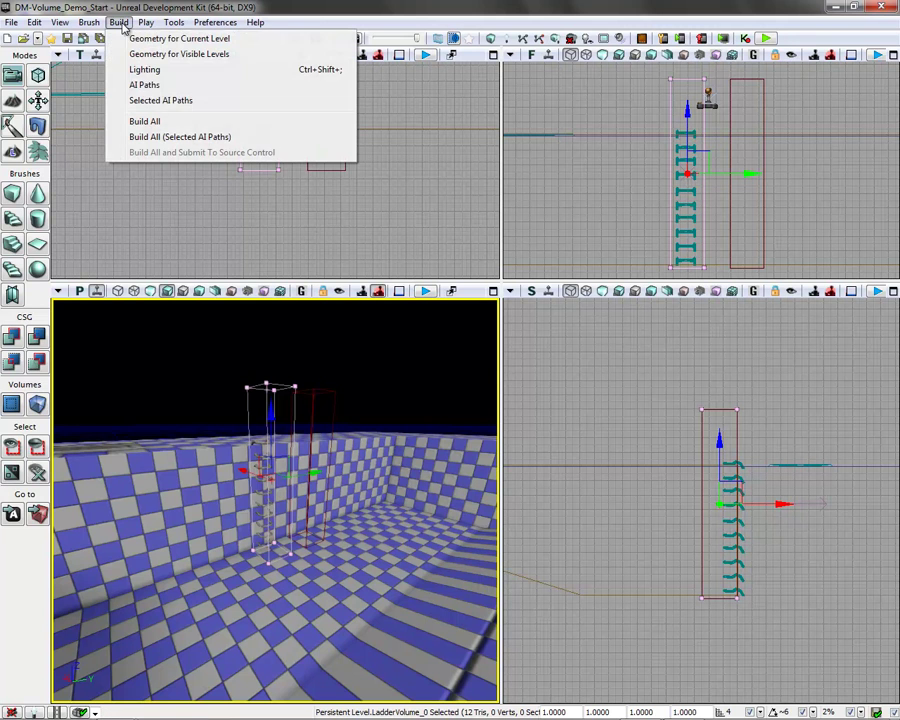
pyautogui.click(150, 121)
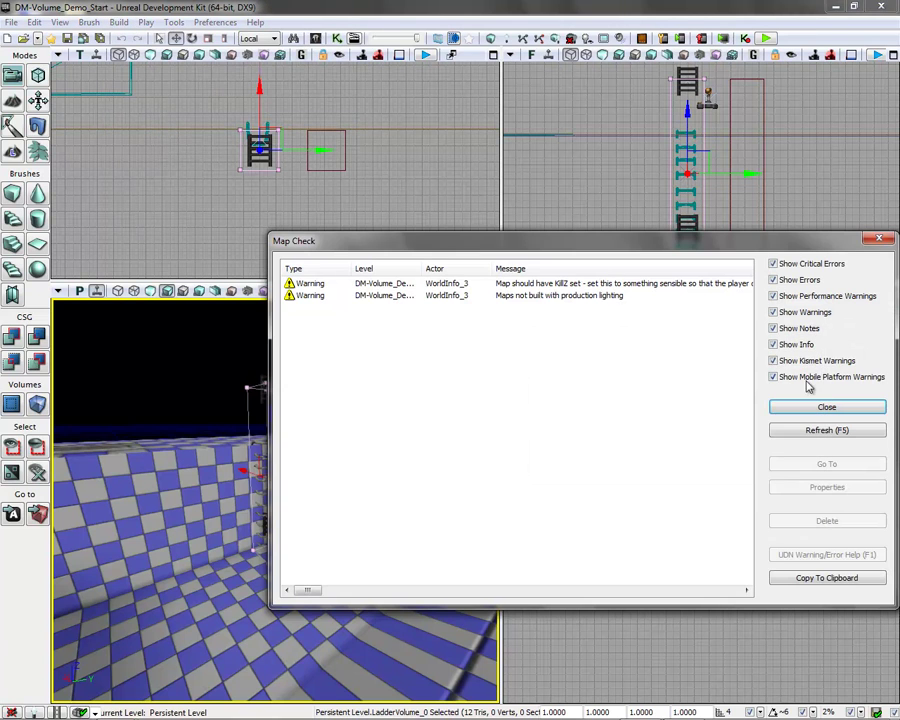
pyautogui.click(812, 408)
pyautogui.moveTo(408, 506); pyautogui.dragTo(397, 480)
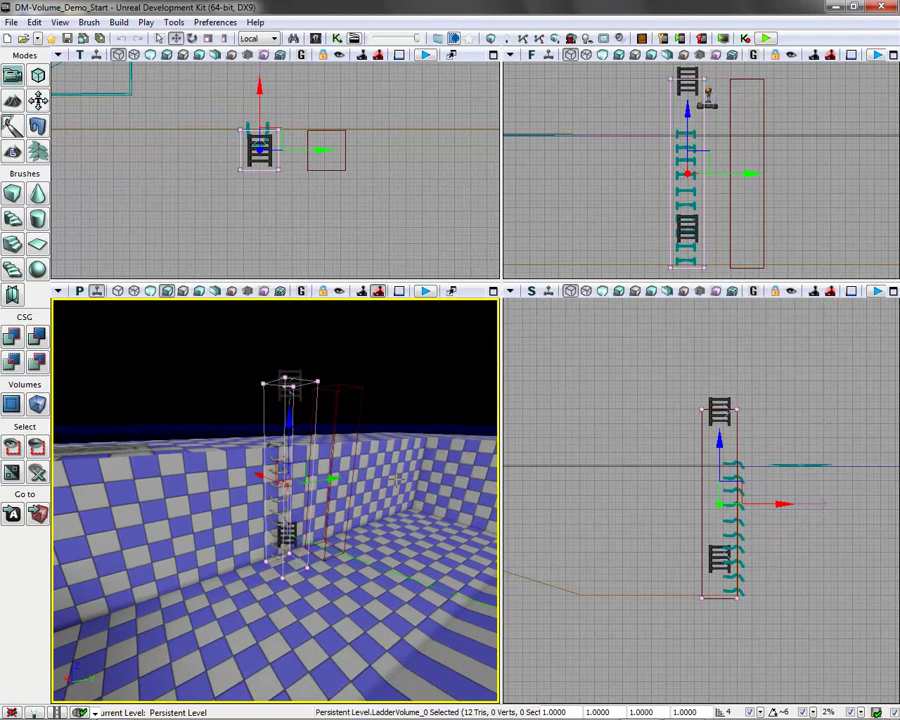
# Inspect the upper and lower AutoLadder actors and the LadderVolume's wall-direction arrow by selecting each one
pyautogui.click(295, 372)
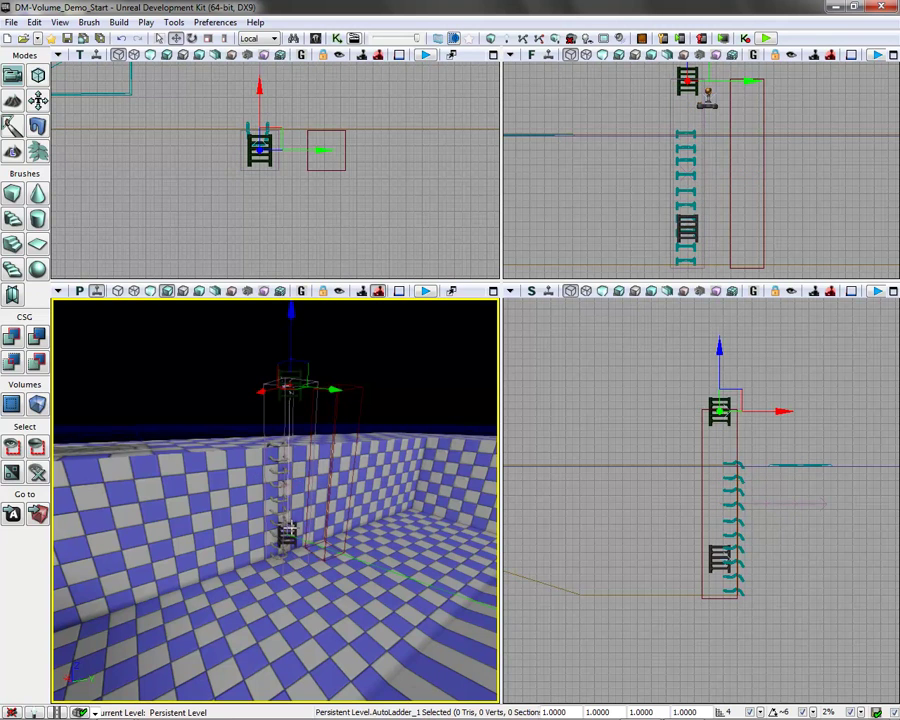
pyautogui.click(292, 530)
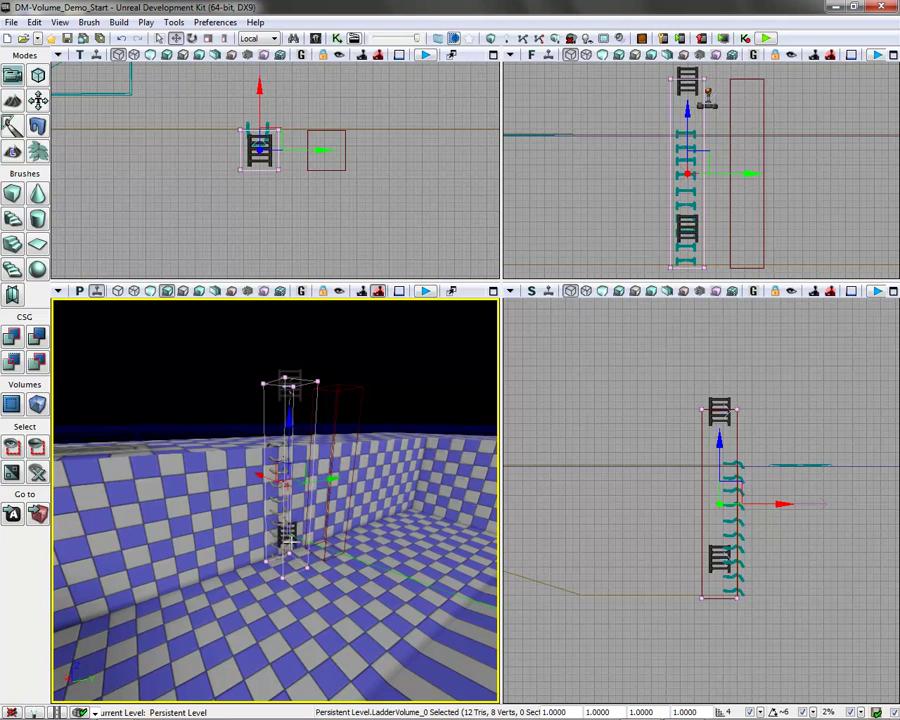
pyautogui.click(712, 403)
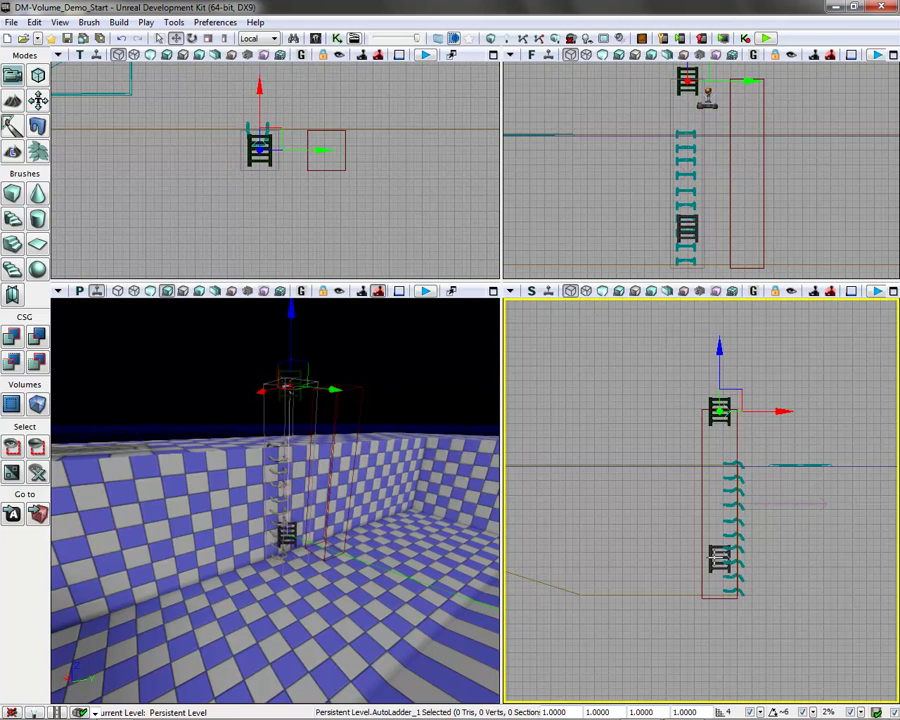
pyautogui.click(719, 558)
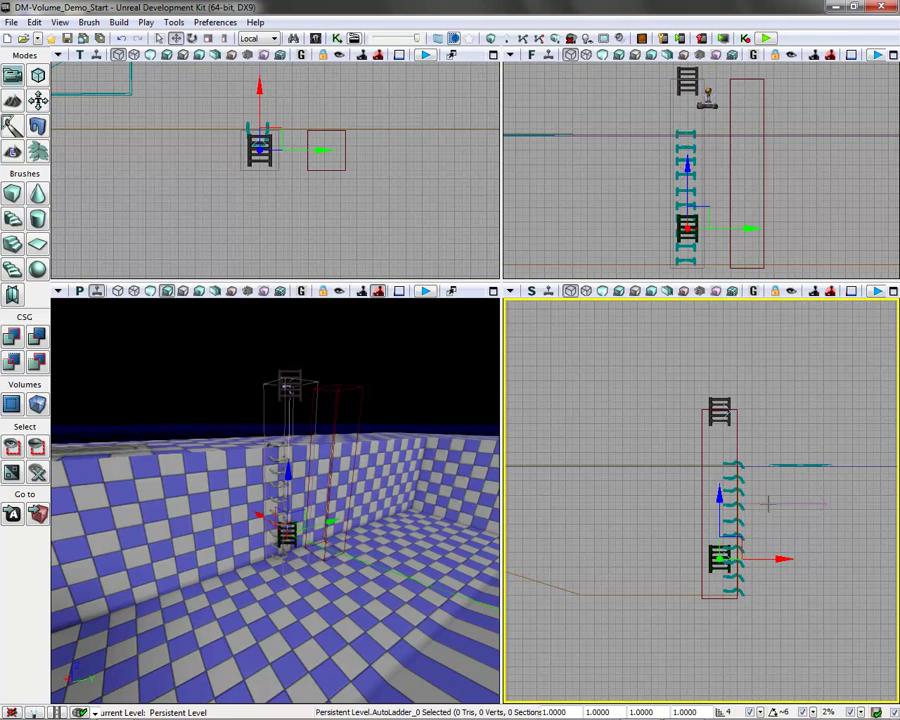
pyautogui.click(762, 503)
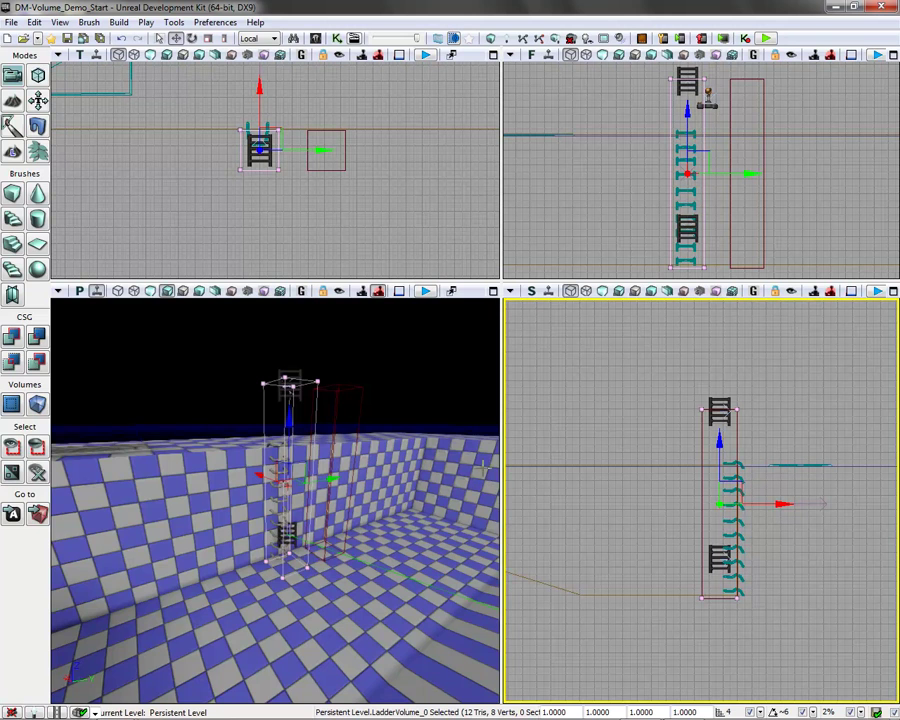
pyautogui.moveTo(430, 460); pyautogui.dragTo(500, 476)
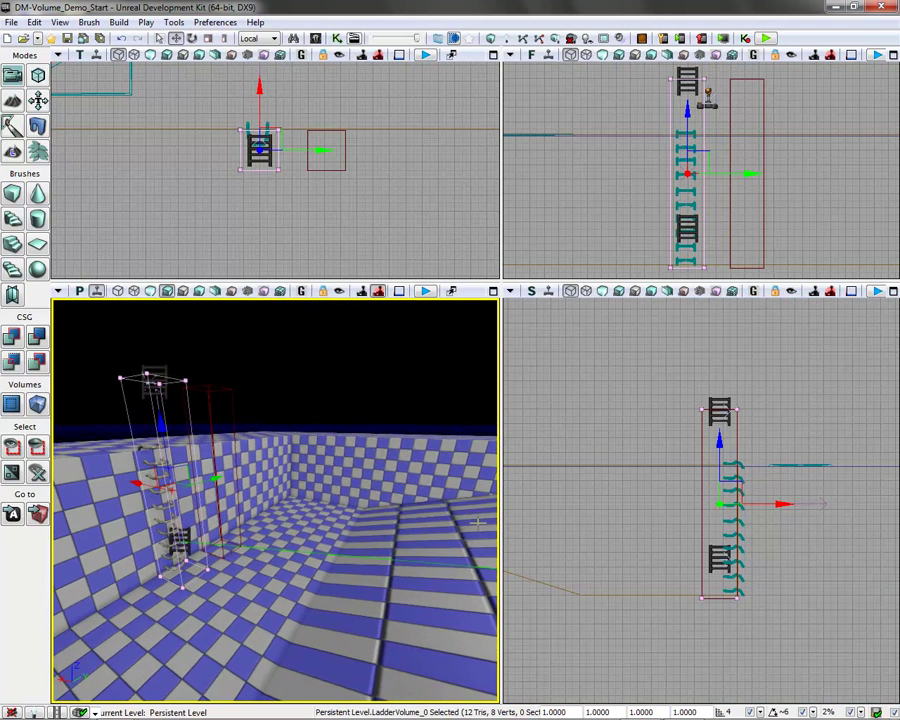
# Playtest the level from the pit floor and climb the ladder up onto the ground above
pyautogui.rightClick(478, 521)
pyautogui.click(508, 496)
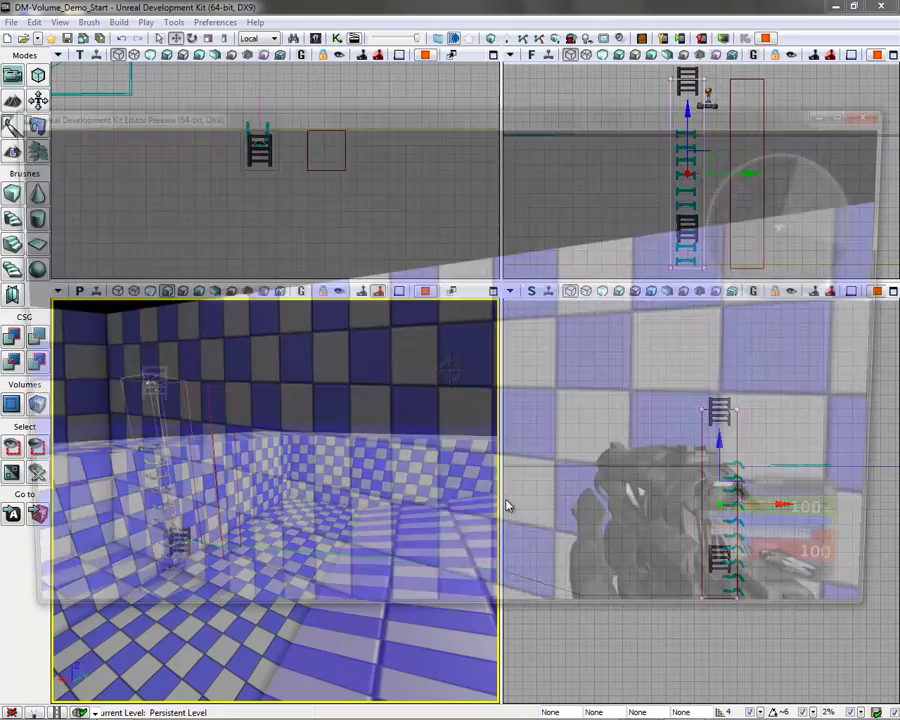
pyautogui.press('w')
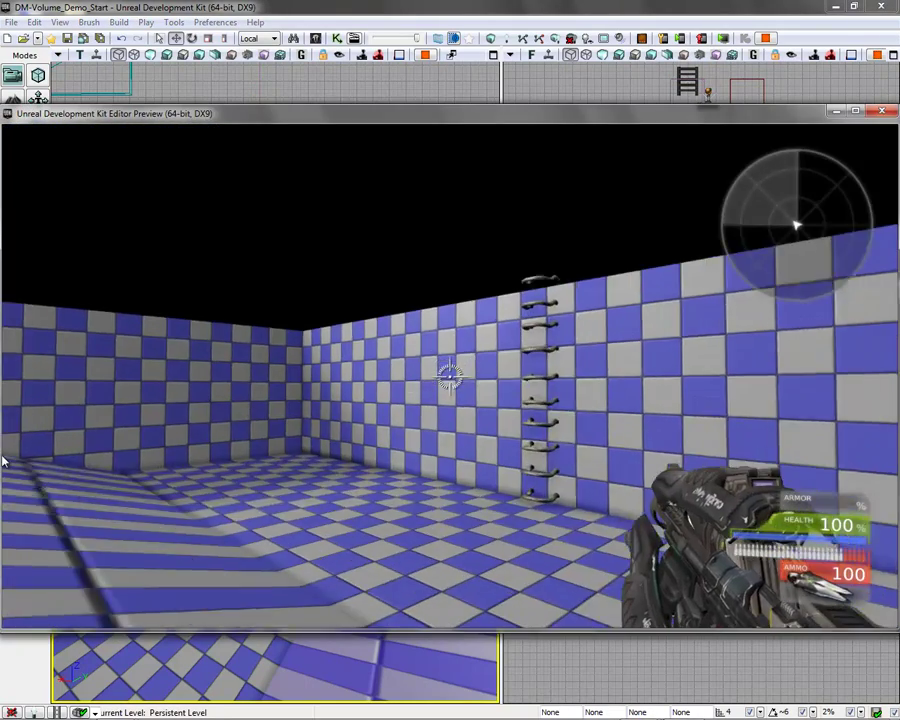
pyautogui.press('w')
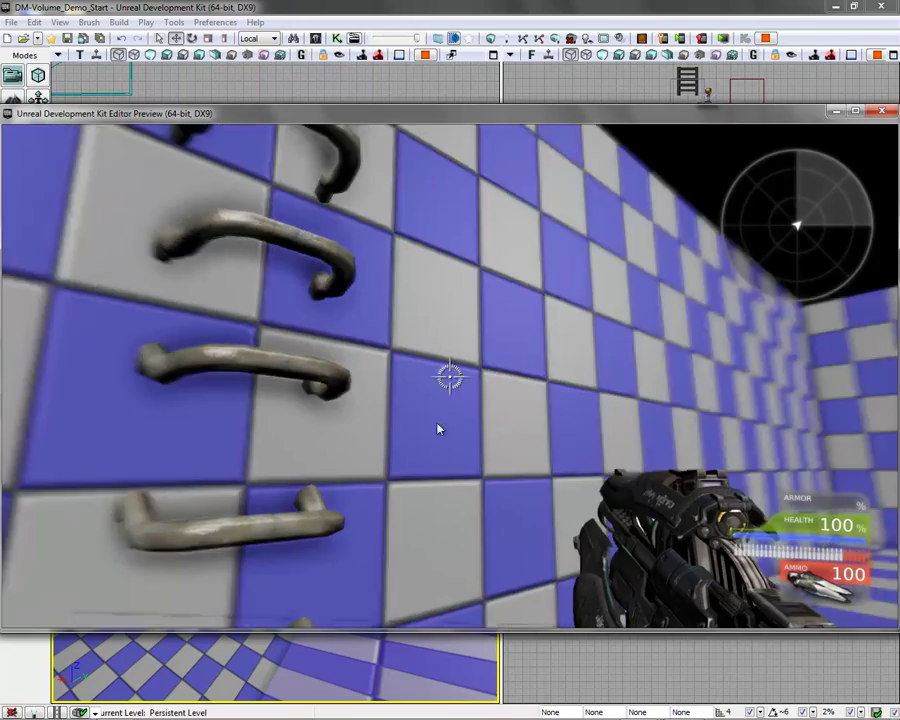
pyautogui.press('w')
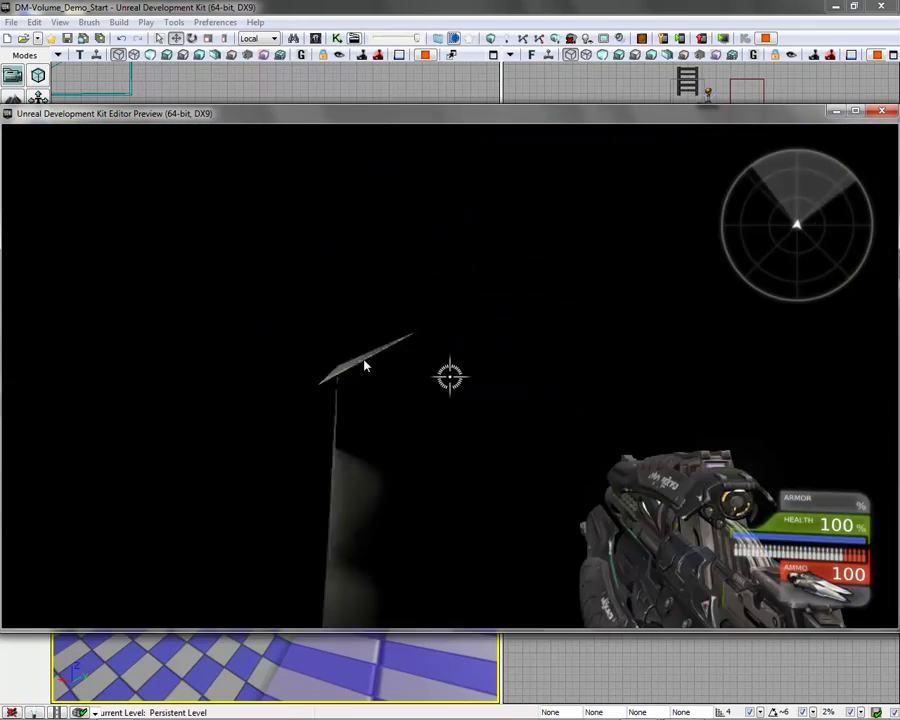
pyautogui.press('w')
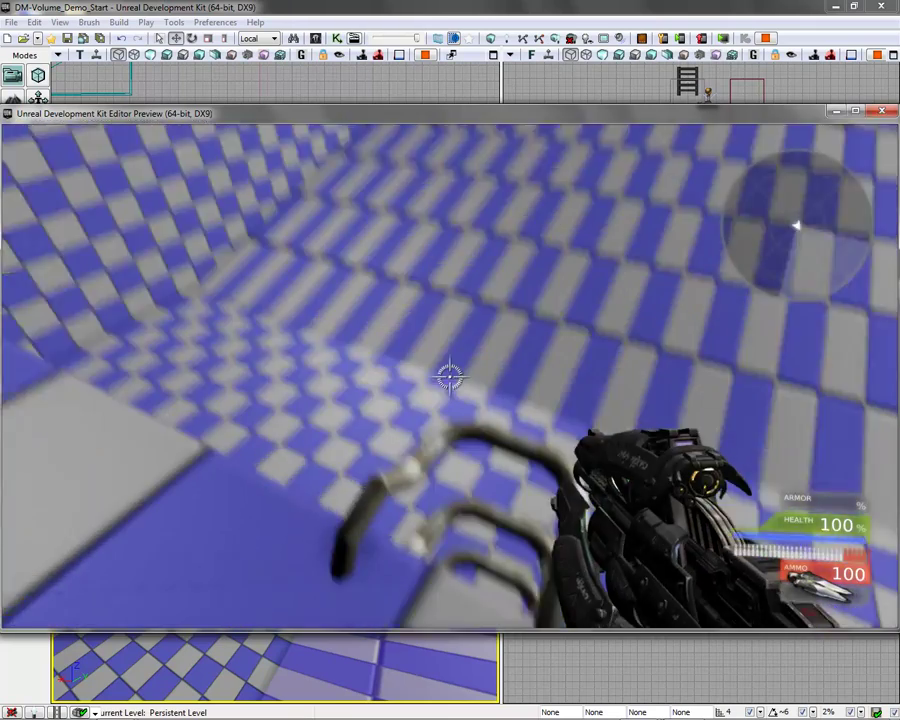
pyautogui.press('w')
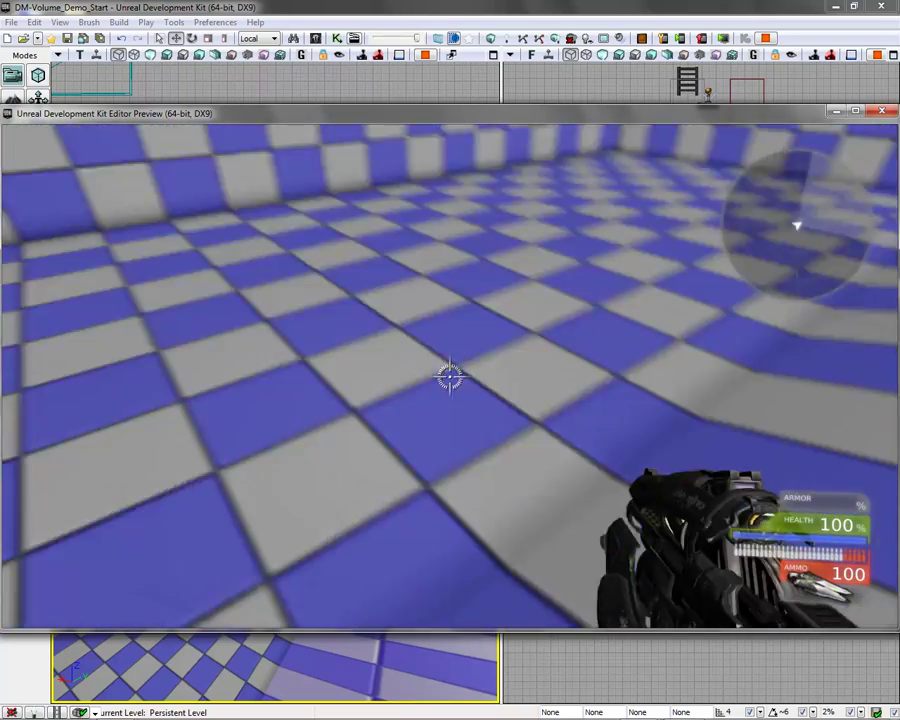
pyautogui.press('w')
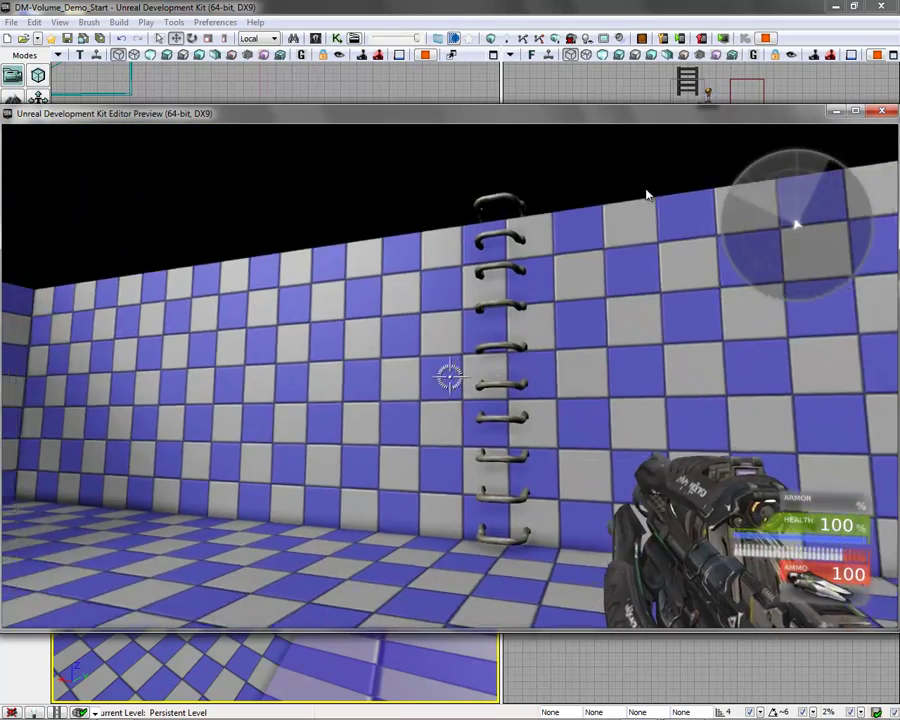
pyautogui.press('w')
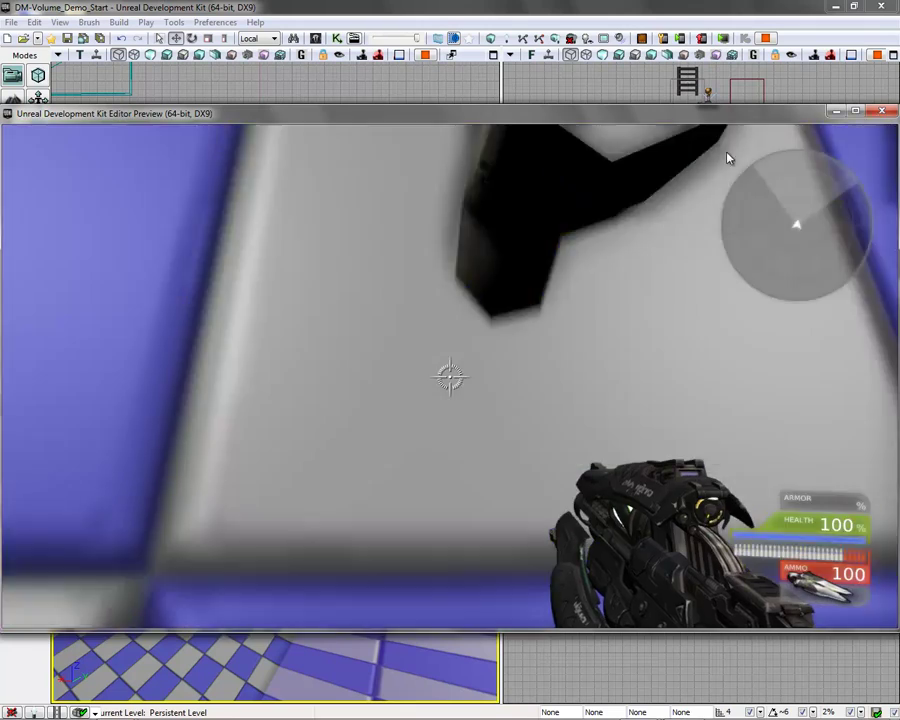
pyautogui.press('w')
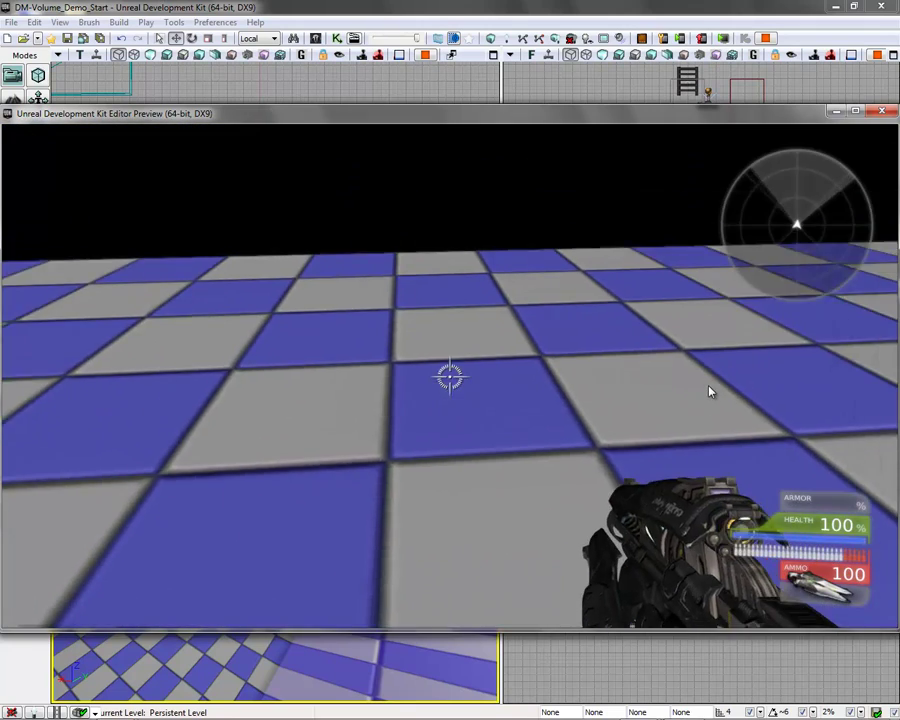
# Climb backward down the ladder into the pit, view the rungs from the floor, and end the playtest
pyautogui.press('s')
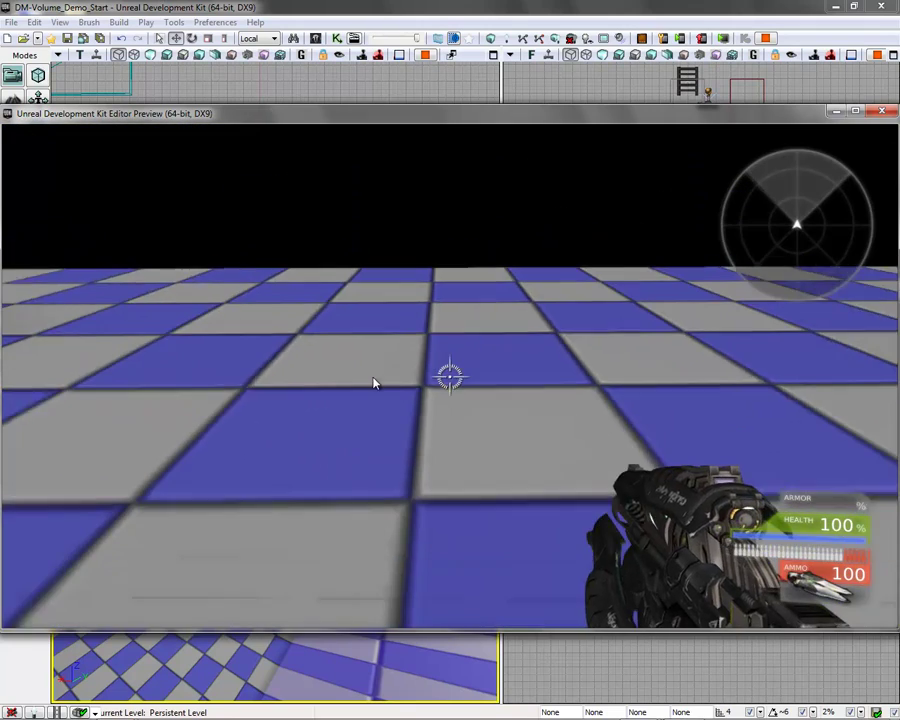
pyautogui.press('s')
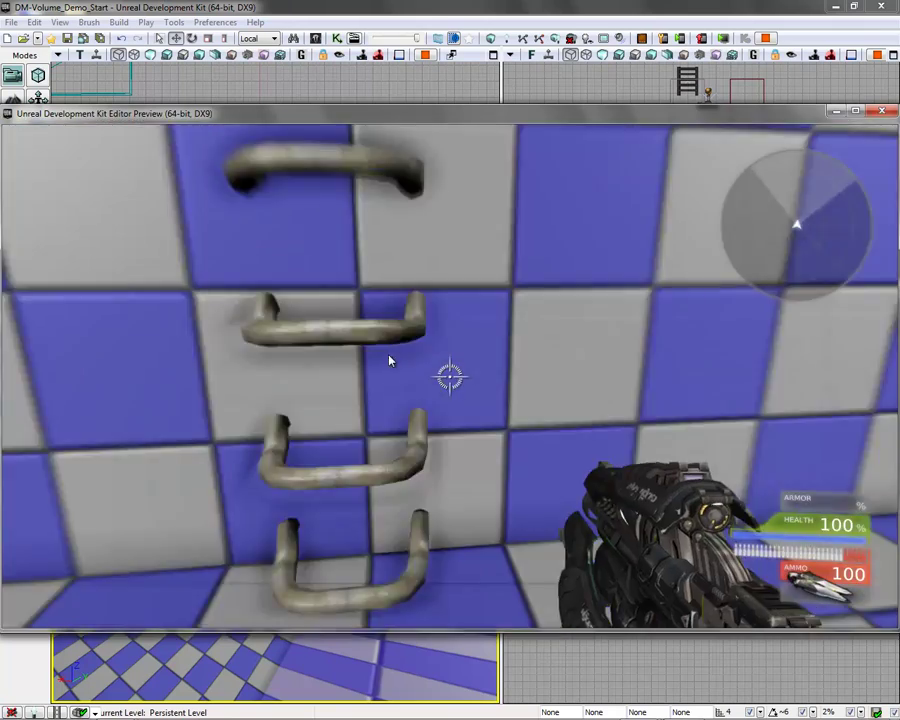
pyautogui.press('s')
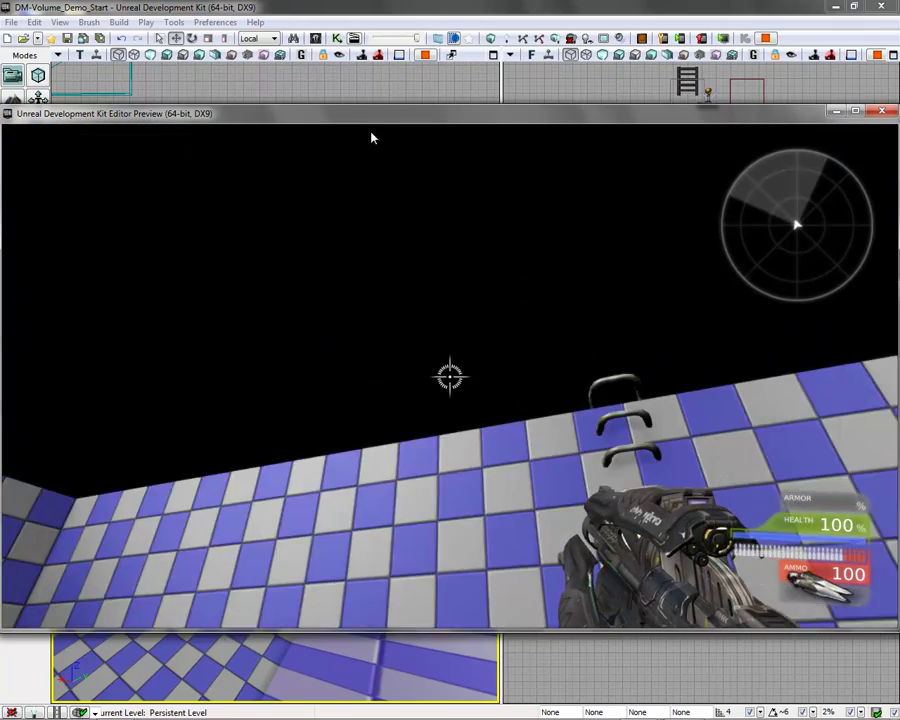
pyautogui.press('w')
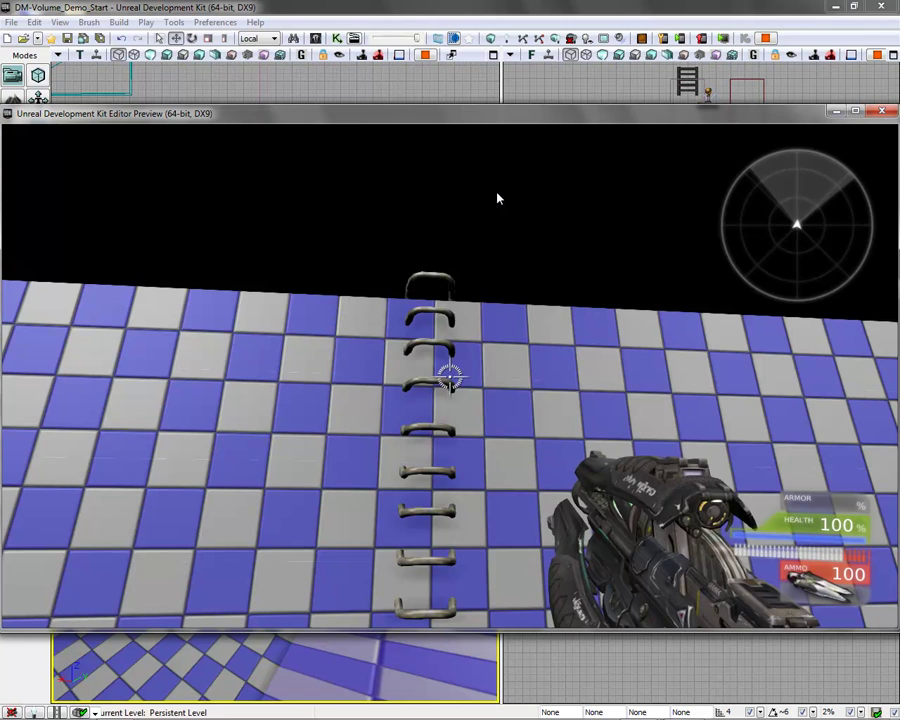
pyautogui.press('w')
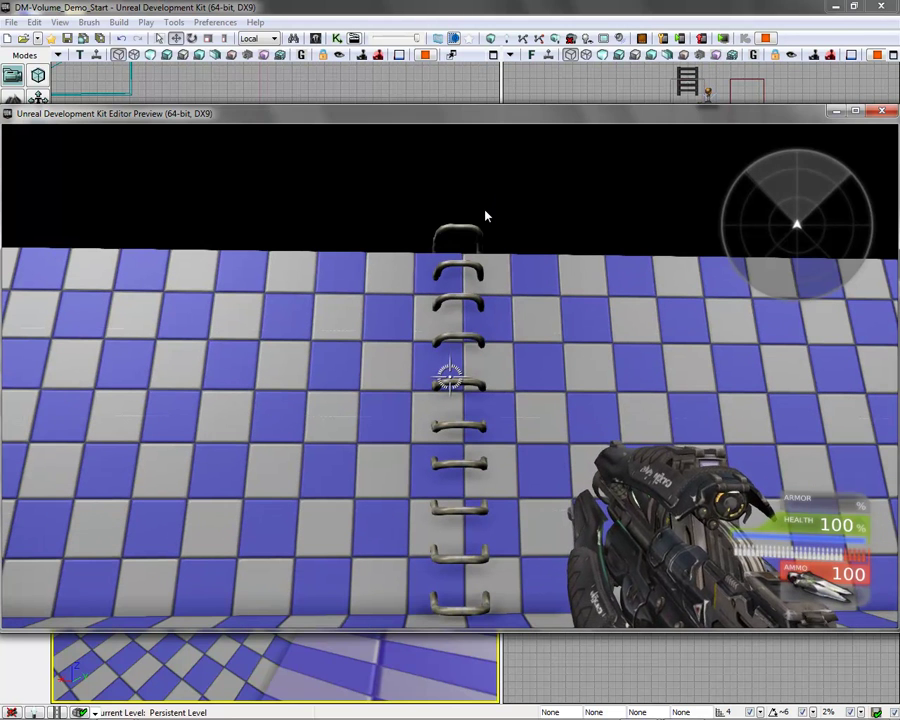
pyautogui.press('Escape')
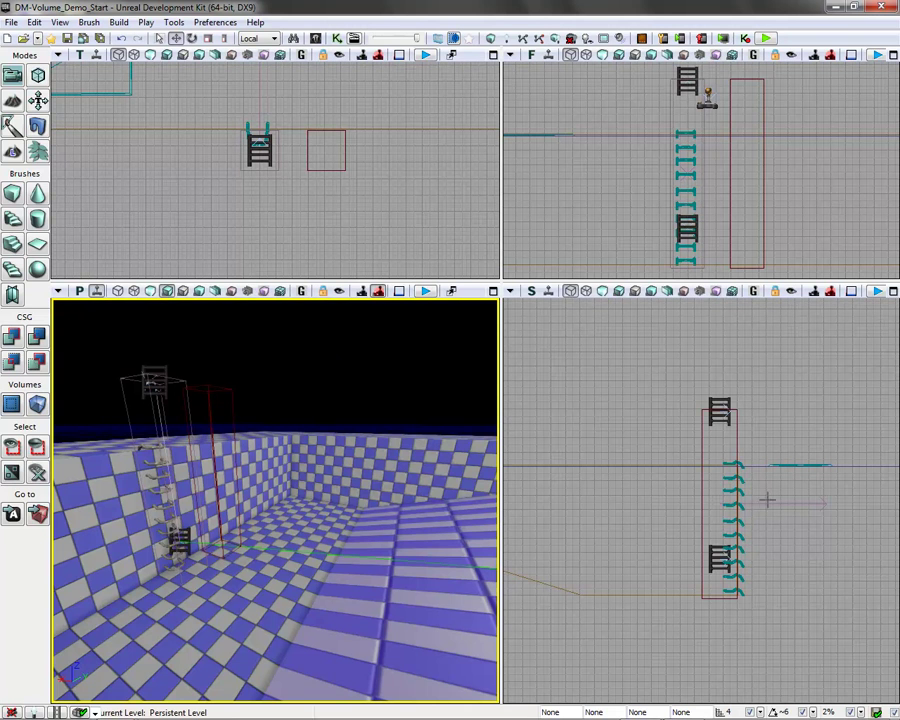
# Check the collision settings of the ten ladder rung meshes in their StaticMeshActor properties, and close the properties
pyautogui.click(728, 492)
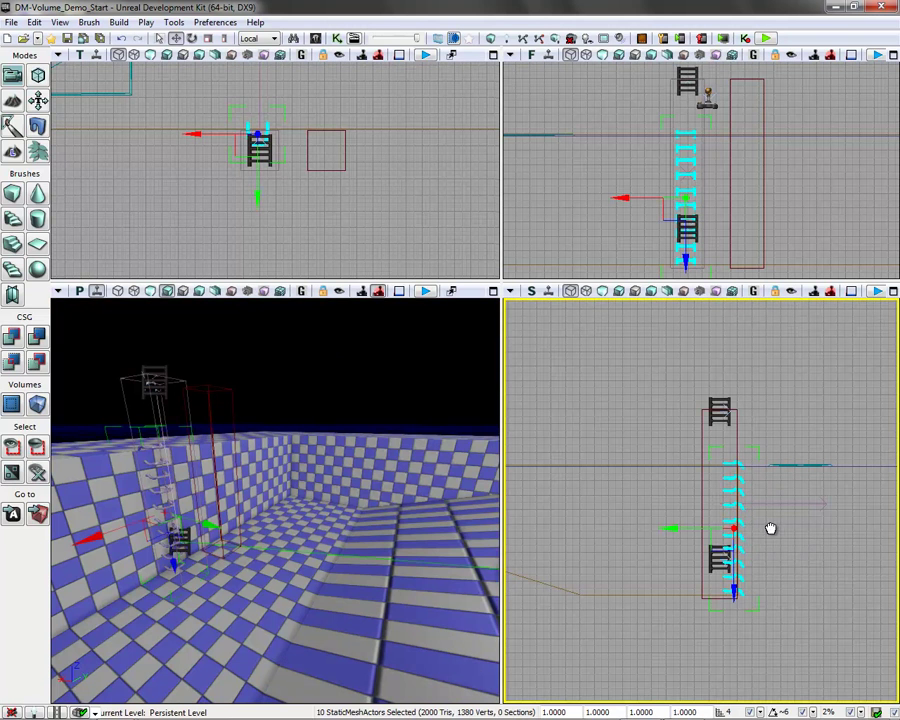
pyautogui.press('Home')
pyautogui.moveTo(713, 515); pyautogui.dragTo(734, 514, button='right')
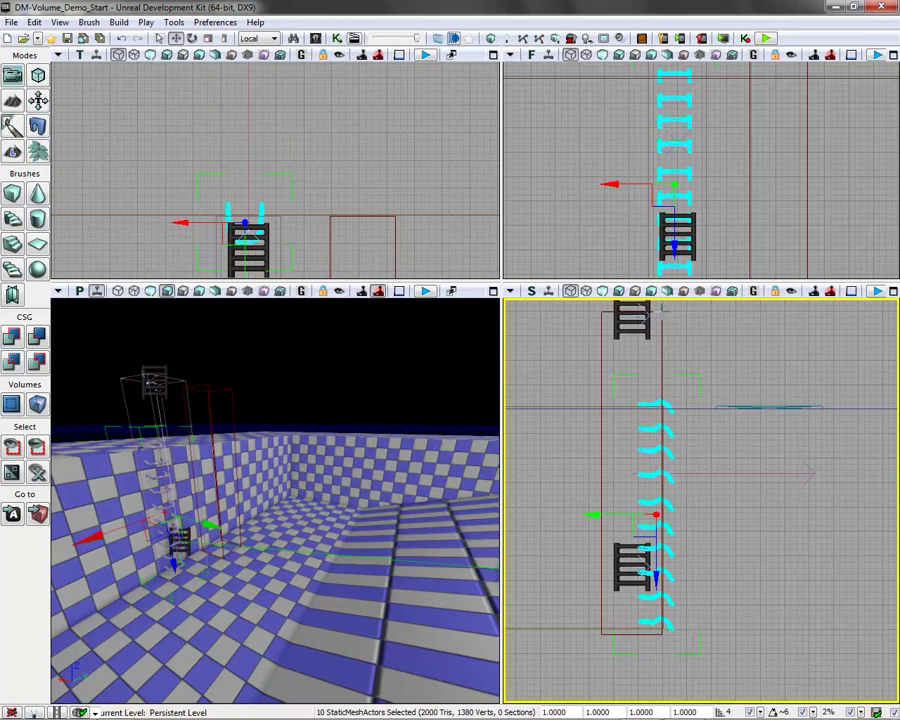
pyautogui.rightClick(648, 450)
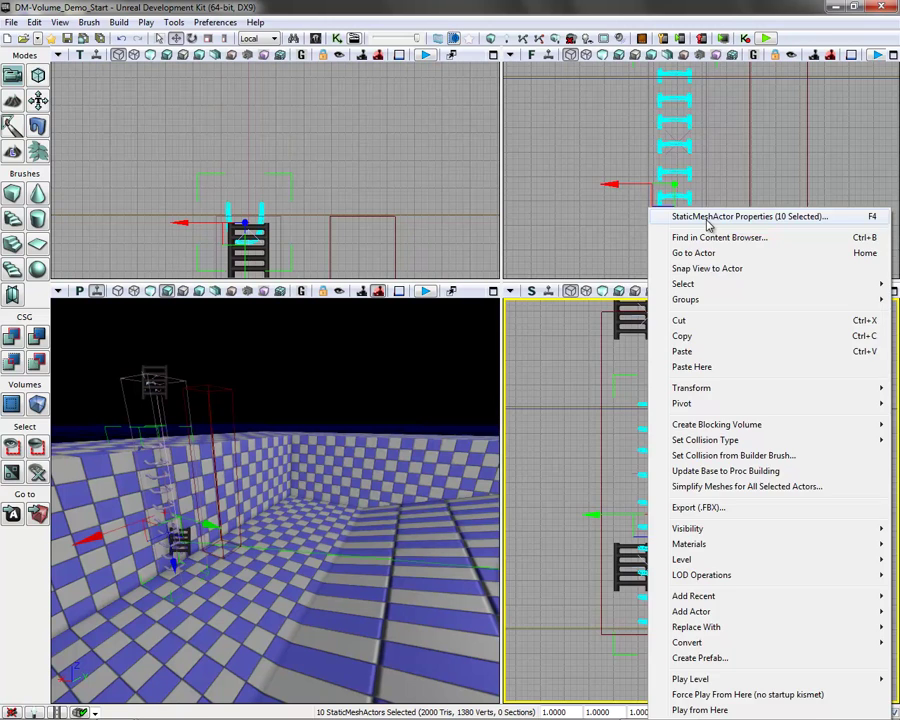
pyautogui.click(702, 216)
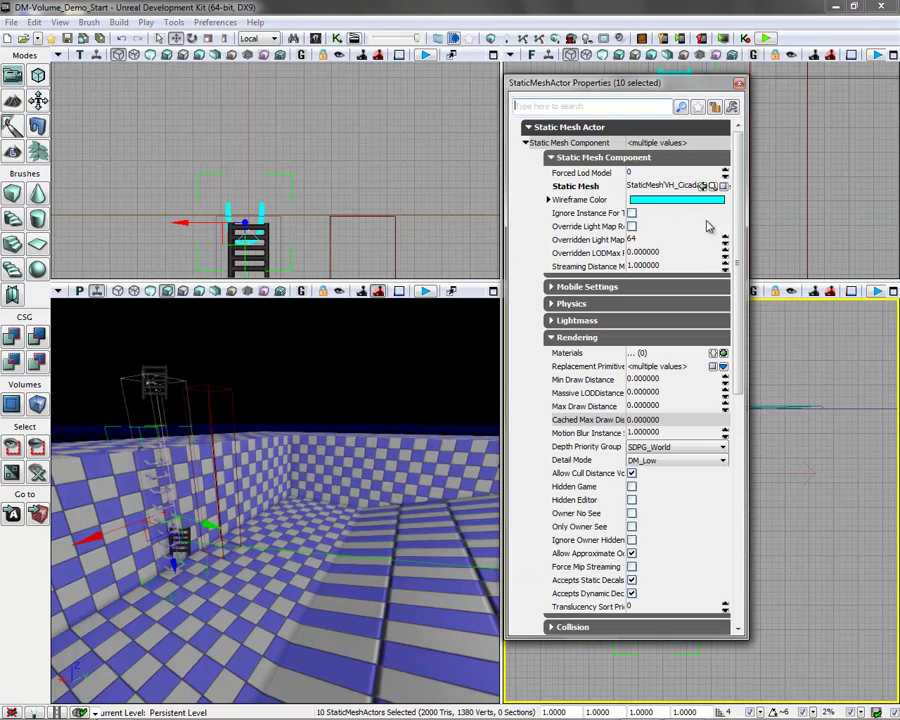
pyautogui.click(526, 143)
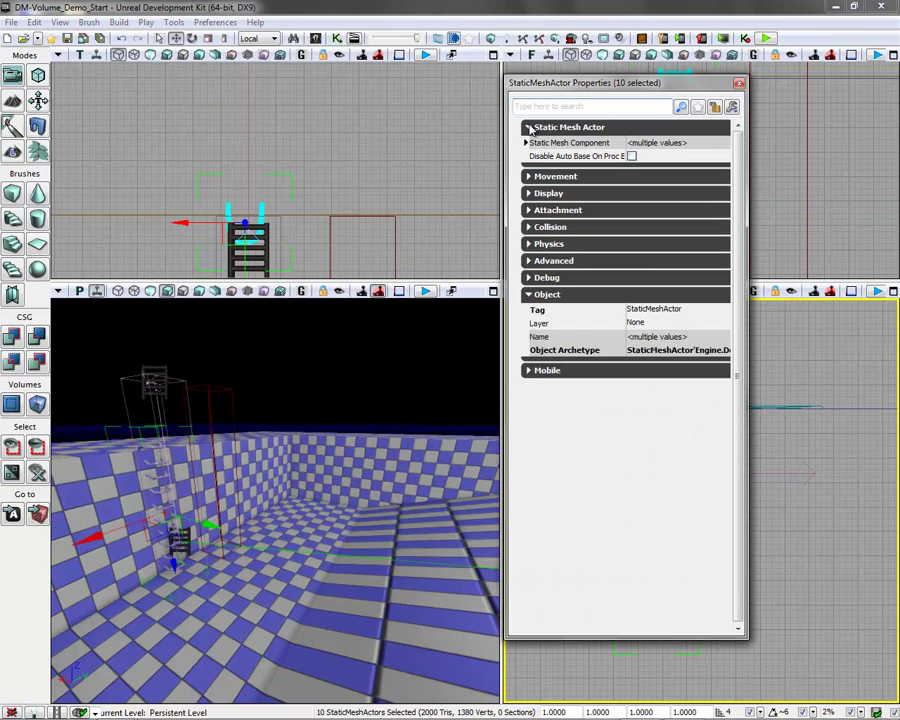
pyautogui.click(528, 227)
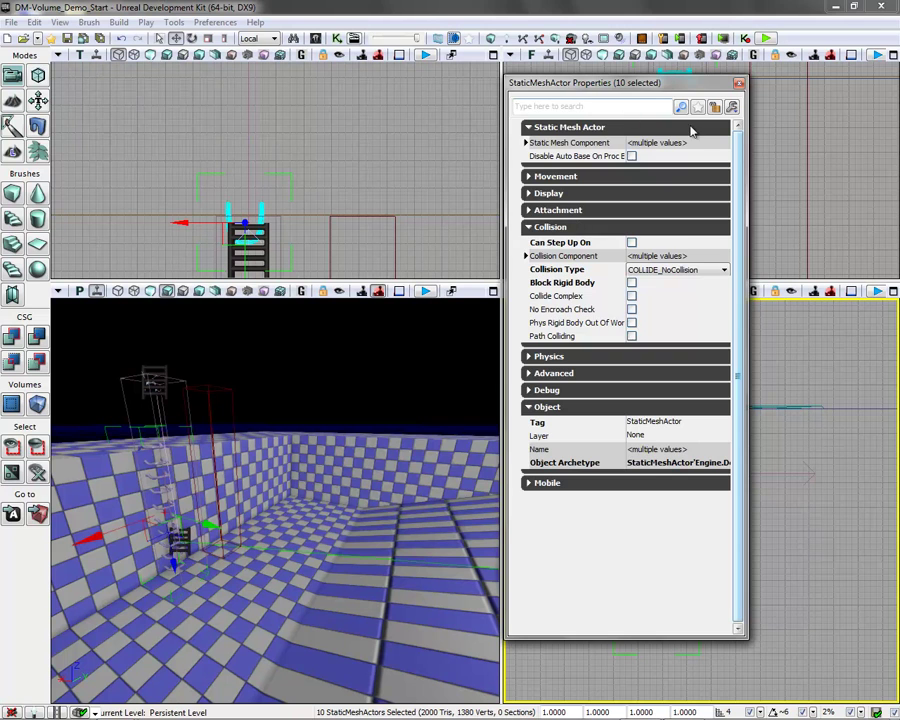
pyautogui.click(738, 84)
# Move the red builder brush from beside the ladder out to the middle of the pit
pyautogui.moveTo(398, 607); pyautogui.dragTo(300, 549)
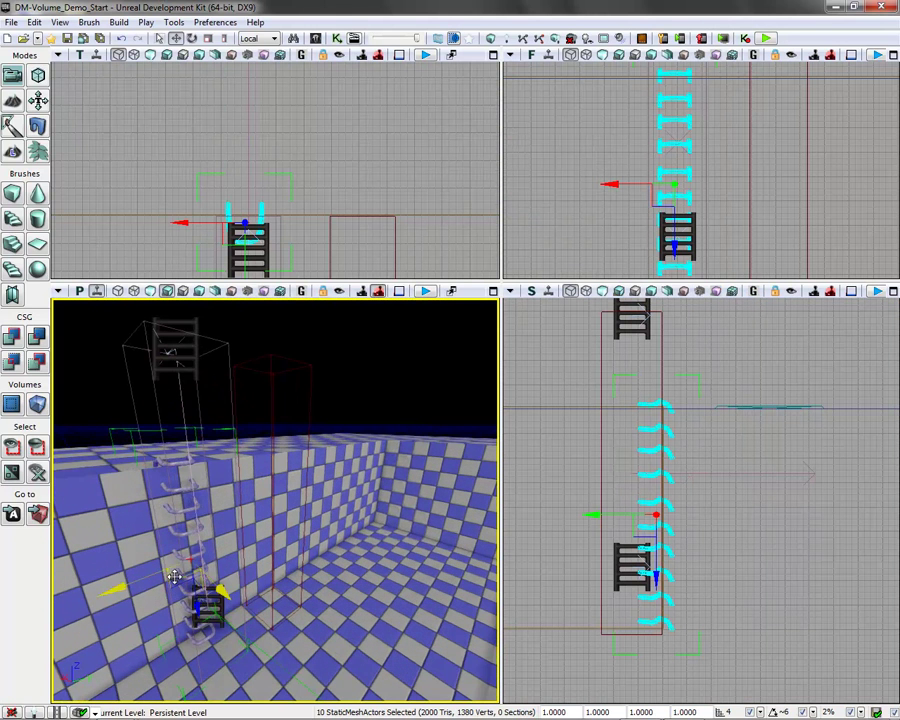
pyautogui.moveTo(375, 530); pyautogui.dragTo(383, 672)
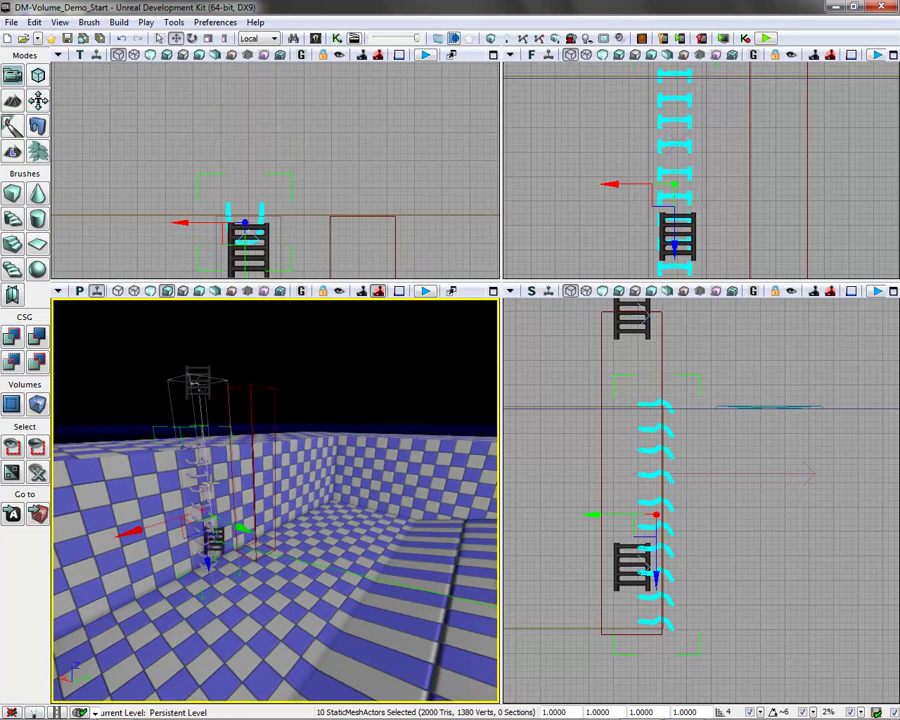
pyautogui.moveTo(353, 524); pyautogui.dragTo(340, 489)
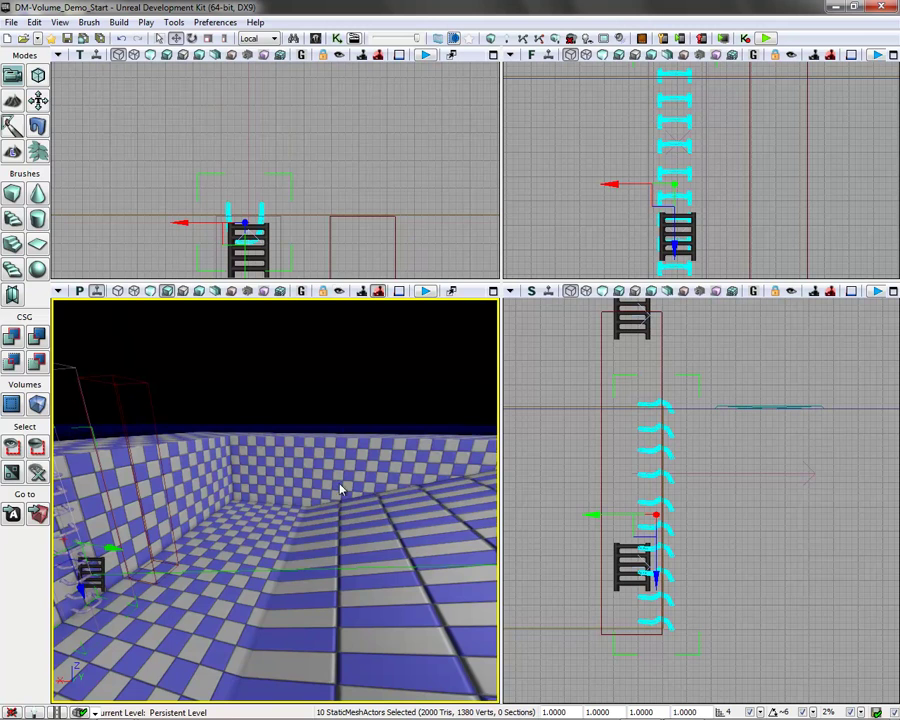
pyautogui.moveTo(357, 225); pyautogui.dragTo(311, 143)
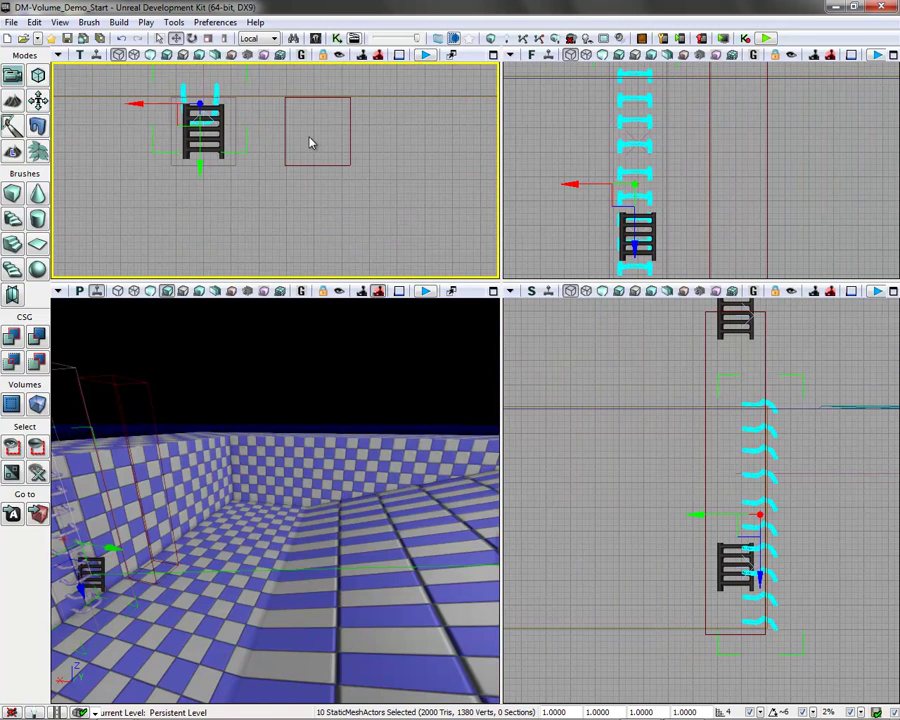
pyautogui.click(305, 165)
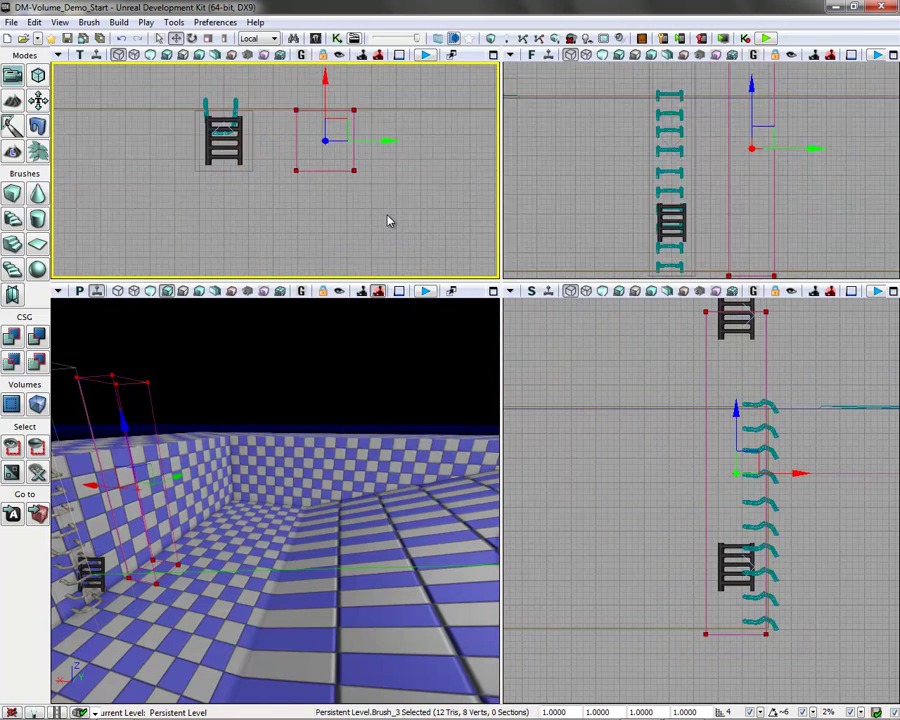
pyautogui.scroll(-5, 387, 220)
pyautogui.moveTo(375, 207); pyautogui.dragTo(352, 185)
pyautogui.scroll(-3, 352, 185)
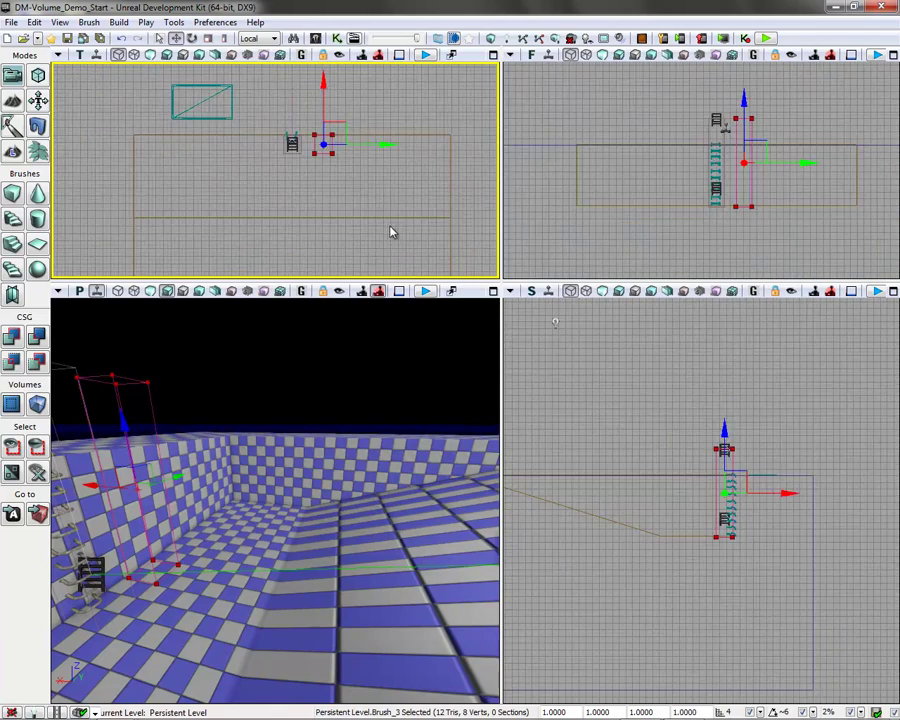
pyautogui.moveTo(392, 232); pyautogui.dragTo(372, 175)
pyautogui.scroll(-3, 372, 175)
pyautogui.moveTo(358, 220); pyautogui.dragTo(346, 197)
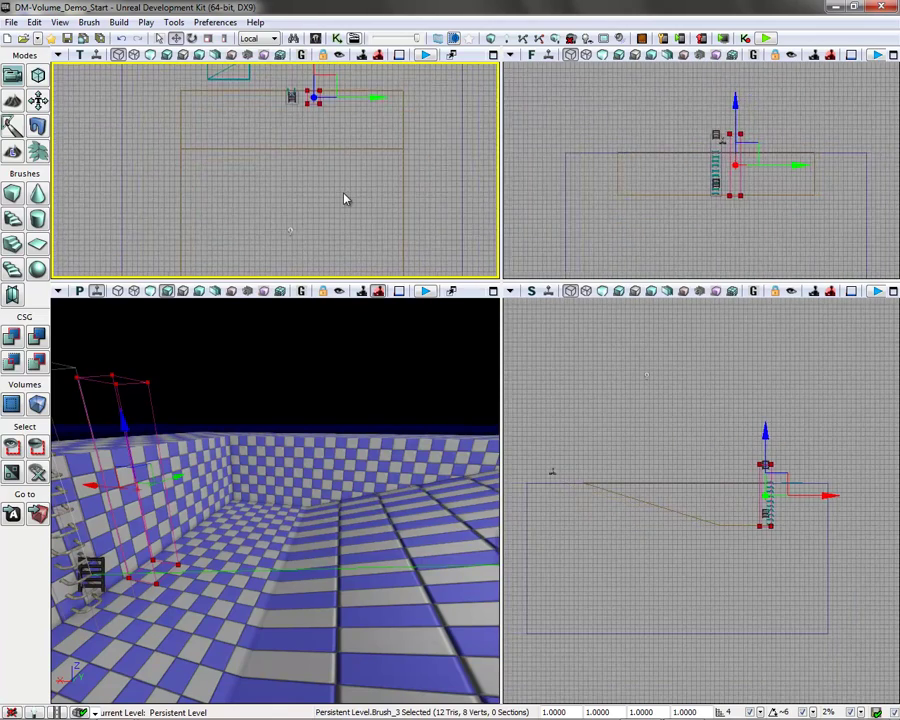
pyautogui.scroll(-2, 346, 197)
pyautogui.moveTo(326, 101); pyautogui.dragTo(326, 159)
pyautogui.moveTo(378, 191); pyautogui.dragTo(363, 191)
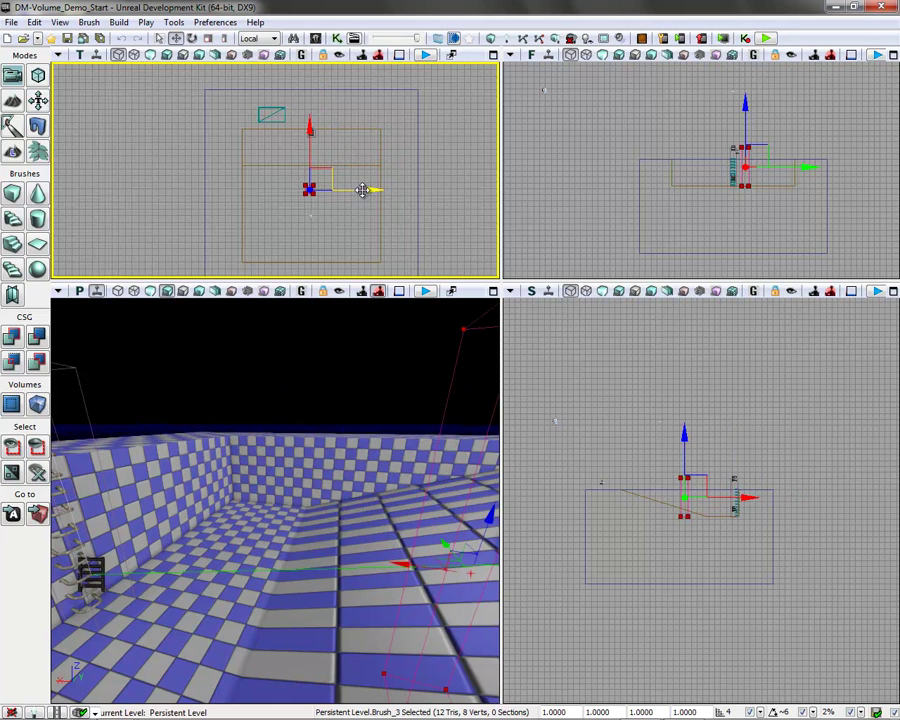
# Scale the builder brush in width and length to cover the whole pit, and shift it to line up with the pit's outline
pyautogui.click(225, 38)
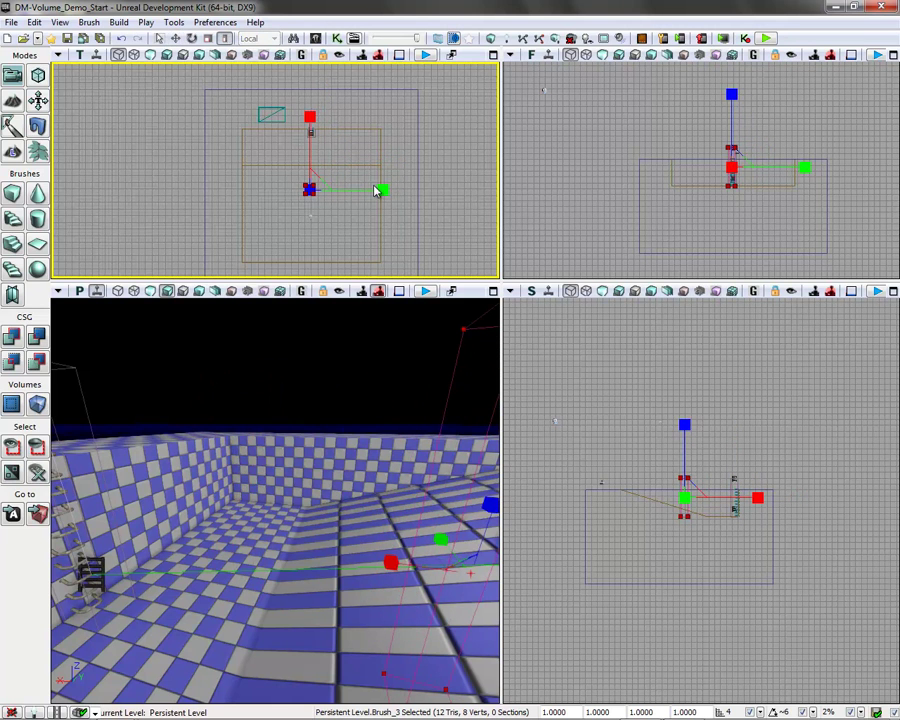
pyautogui.moveTo(384, 190)
pyautogui.mouseDown()
pyautogui.moveTo(478, 185)
pyautogui.moveTo(516, 169)
pyautogui.moveTo(499, 174)
pyautogui.mouseUp()
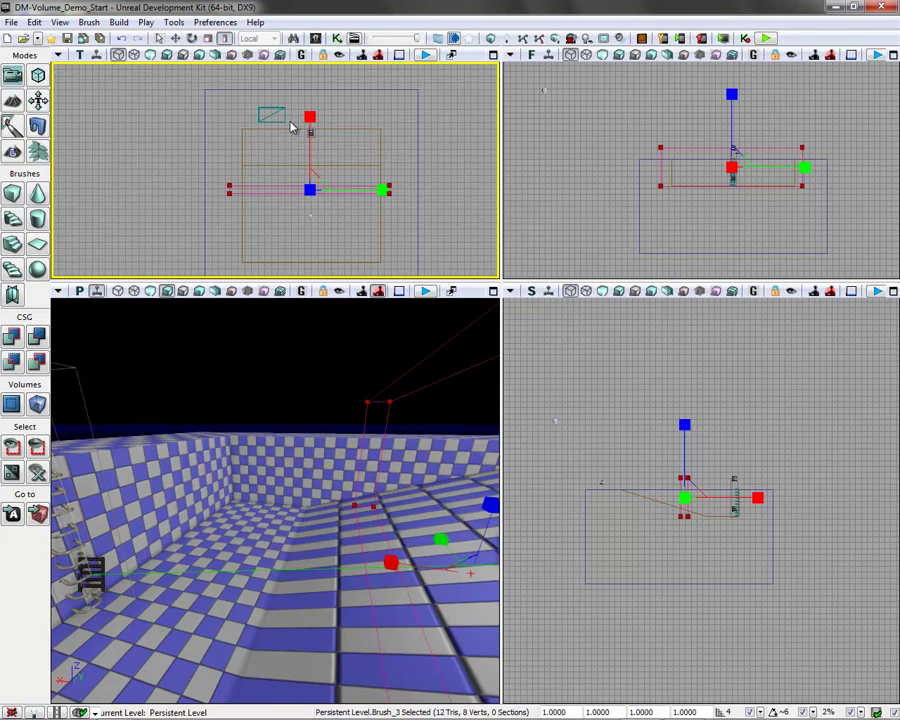
pyautogui.moveTo(308, 117); pyautogui.dragTo(297, 63)
pyautogui.click(176, 38)
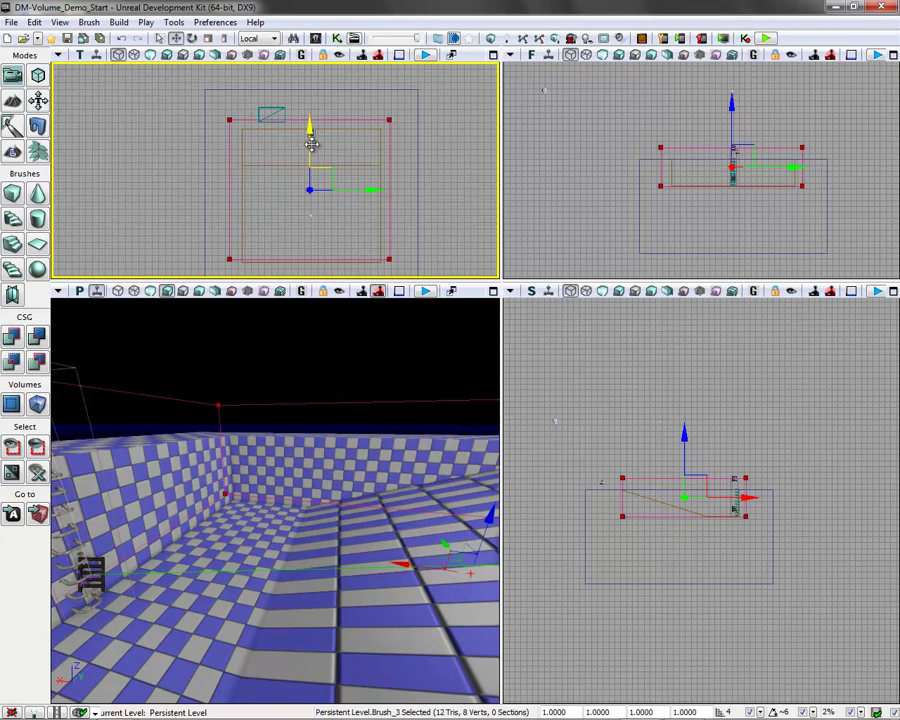
pyautogui.moveTo(311, 140); pyautogui.dragTo(312, 148)
# Reduce the builder brush's height to about the pit's depth, fitting it between the floor and ground level
pyautogui.scroll(5, 715, 190)
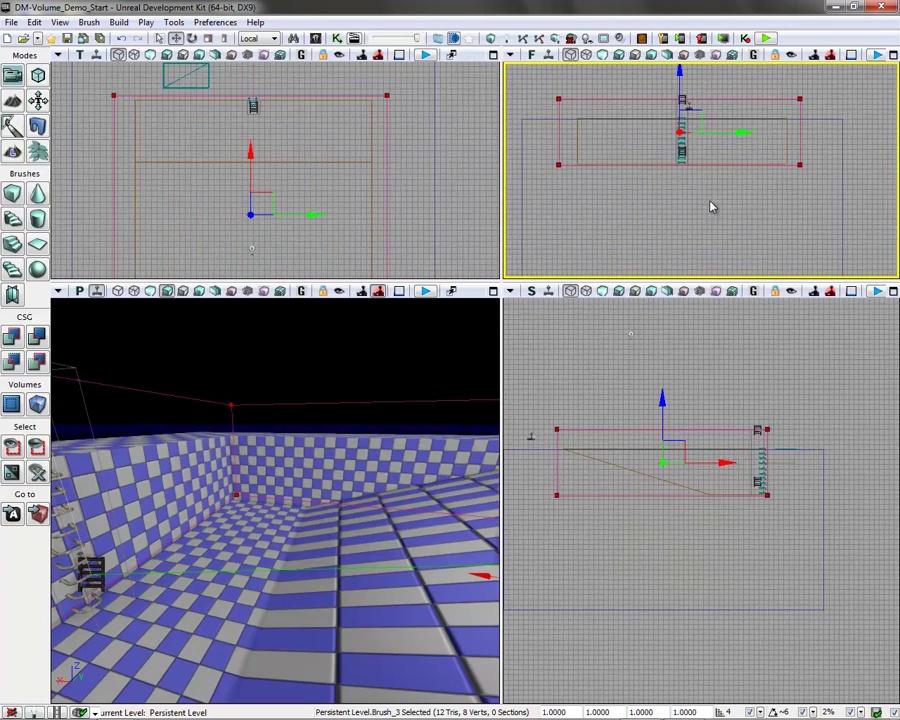
pyautogui.scroll(4, 720, 230)
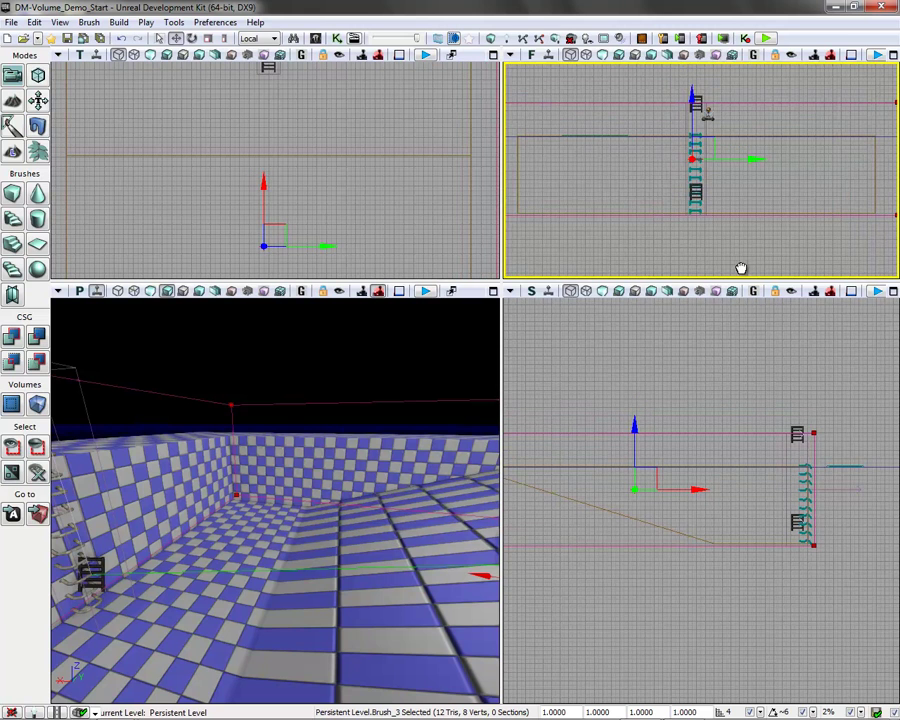
pyautogui.click(222, 38)
pyautogui.moveTo(691, 85); pyautogui.dragTo(691, 112)
pyautogui.click(175, 39)
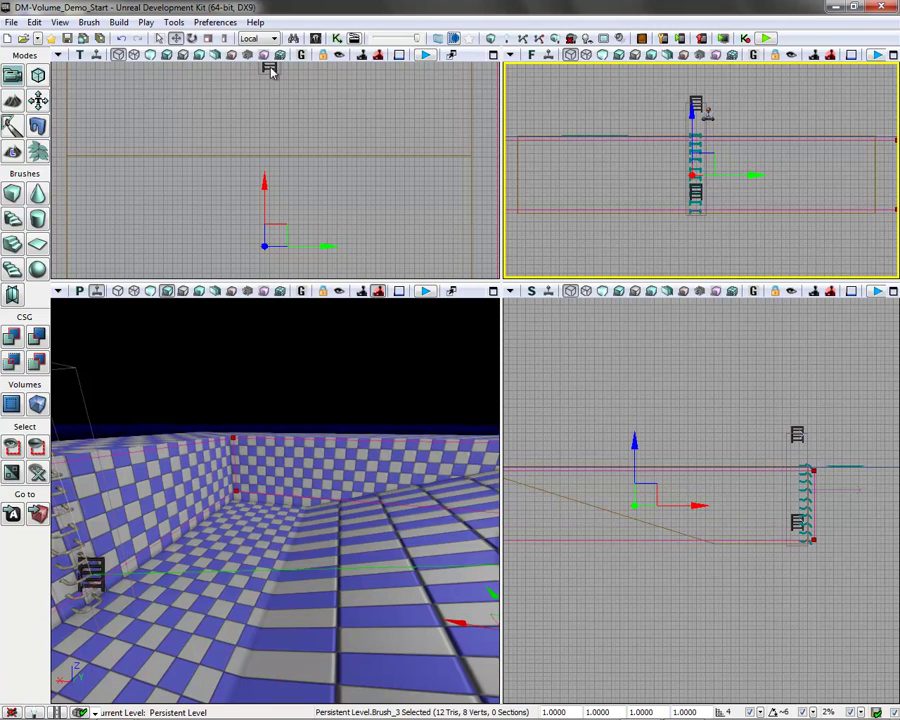
pyautogui.click(225, 39)
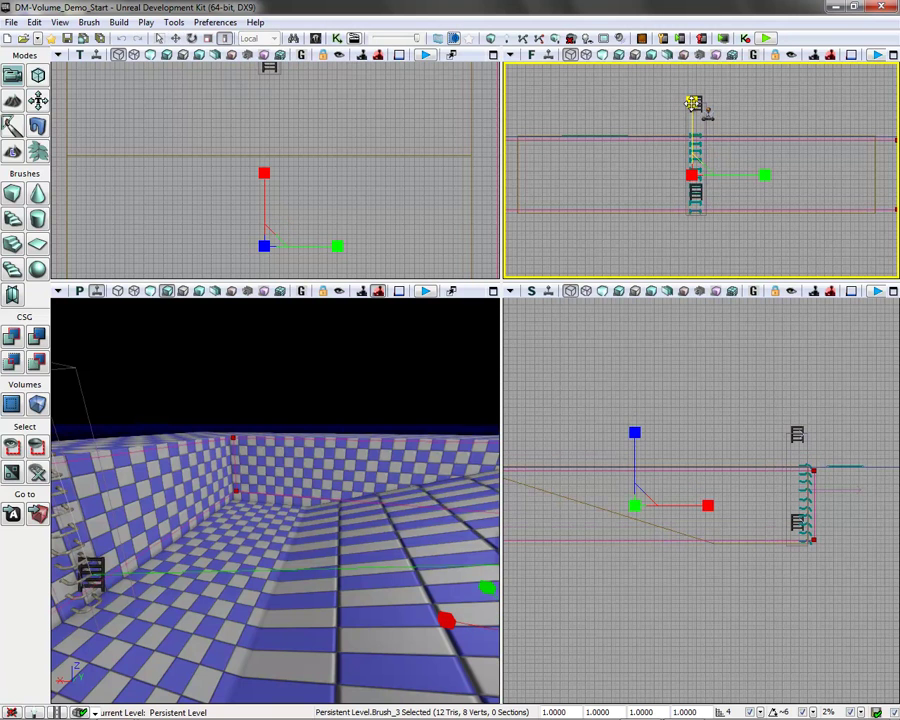
pyautogui.moveTo(692, 102); pyautogui.dragTo(691, 98)
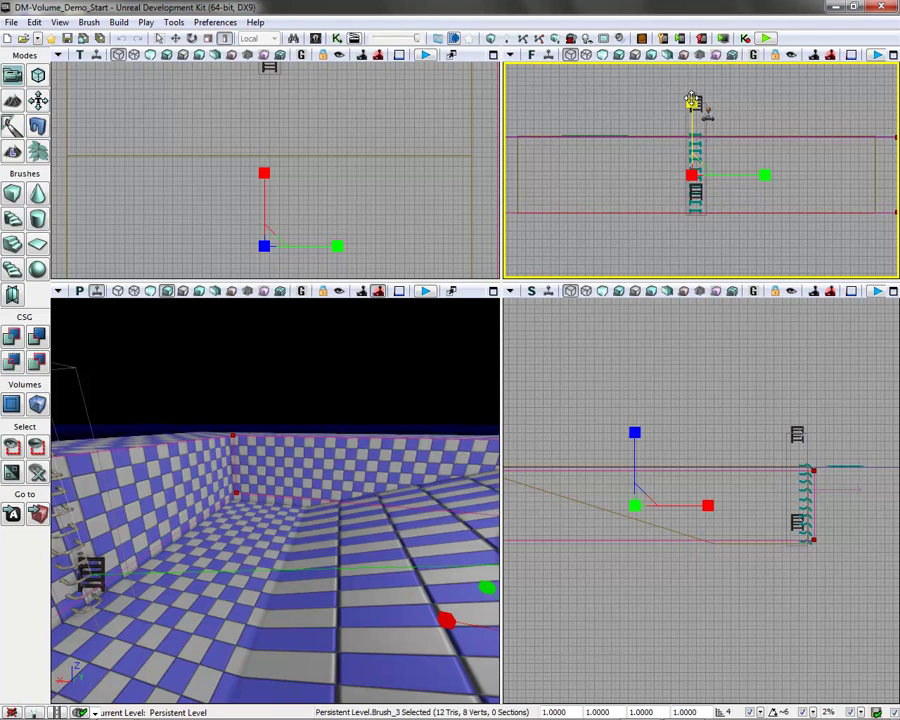
# Lower the builder brush so its top sits just below the pit's rim, and add a UTWaterVolume from it
pyautogui.click(176, 38)
pyautogui.moveTo(689, 116); pyautogui.dragTo(689, 122)
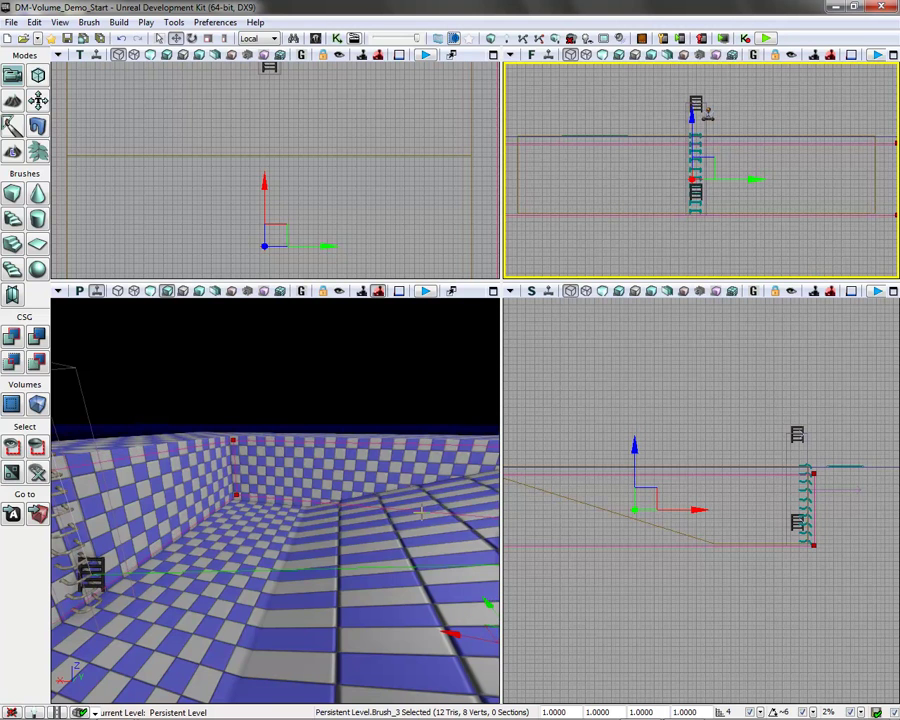
pyautogui.click(38, 404)
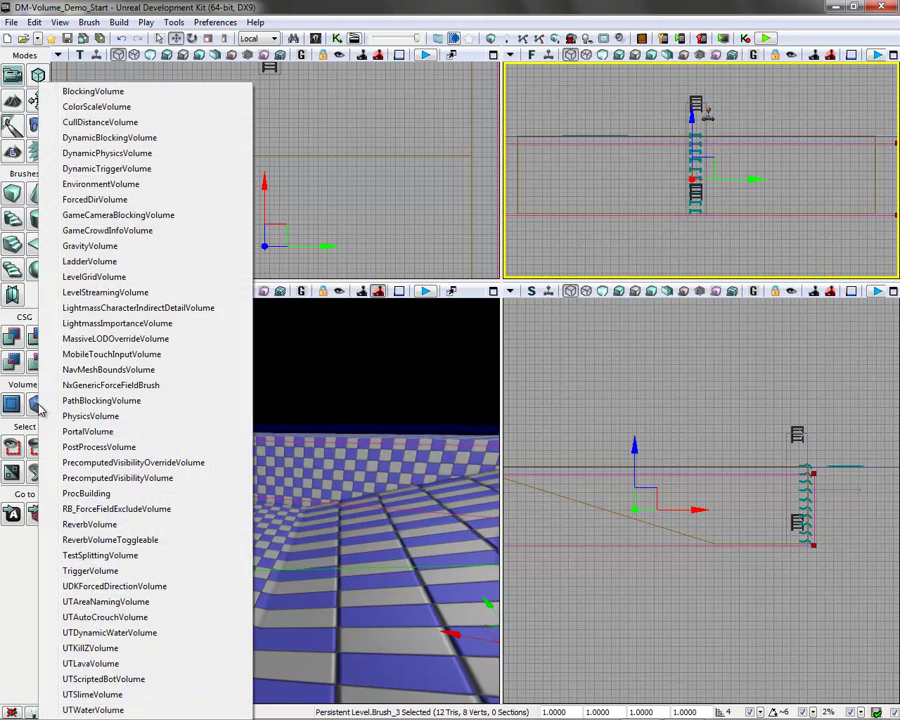
pyautogui.click(103, 710)
# Playtest the level from the pit's ramp, moving through the pit and out onto the surrounding ground
pyautogui.moveTo(412, 590)
pyautogui.mouseDown()
pyautogui.moveTo(466, 594)
pyautogui.moveTo(498, 560)
pyautogui.moveTo(418, 590)
pyautogui.mouseUp()
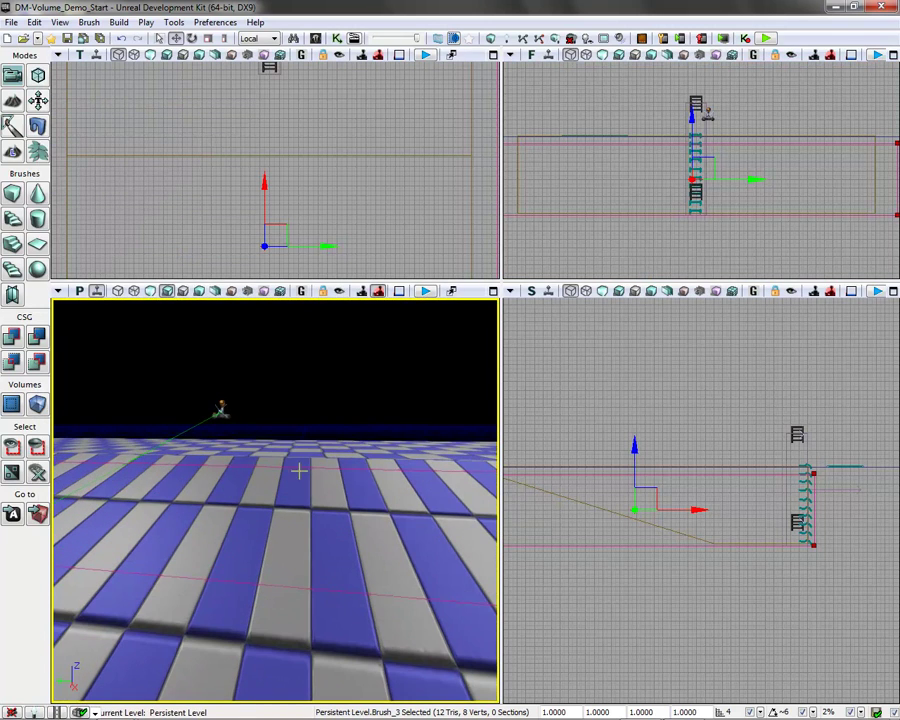
pyautogui.rightClick(298, 490)
pyautogui.click(406, 418)
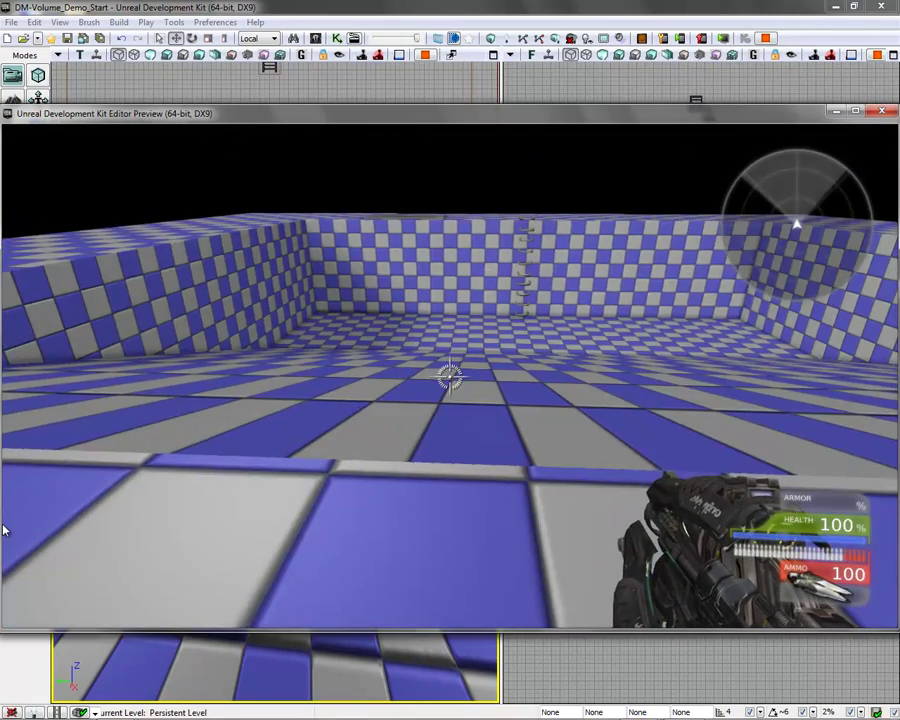
pyautogui.press('w')
pyautogui.press('w')
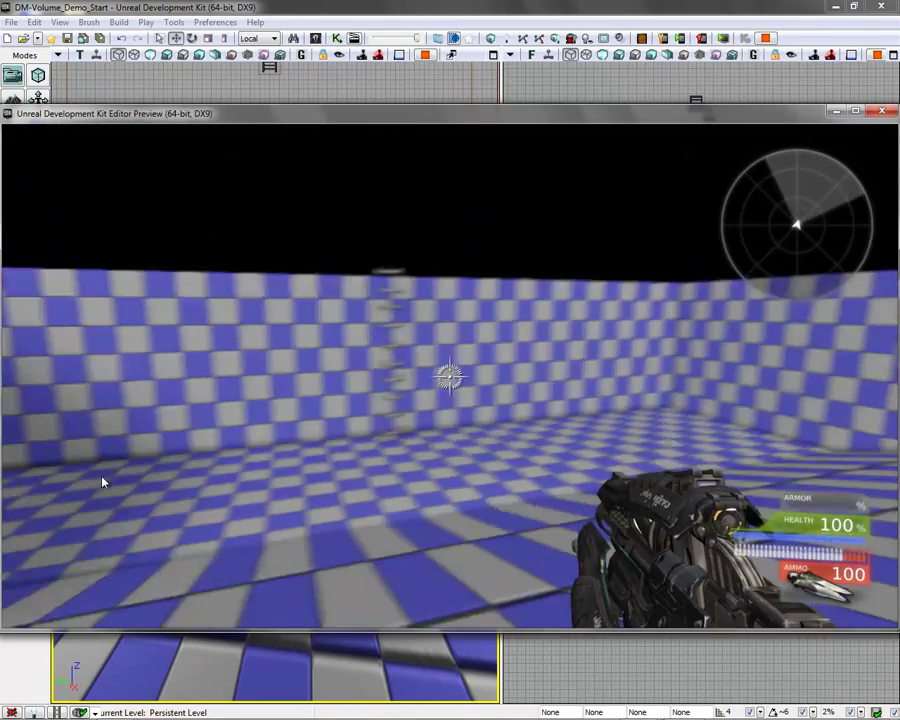
pyautogui.press('w')
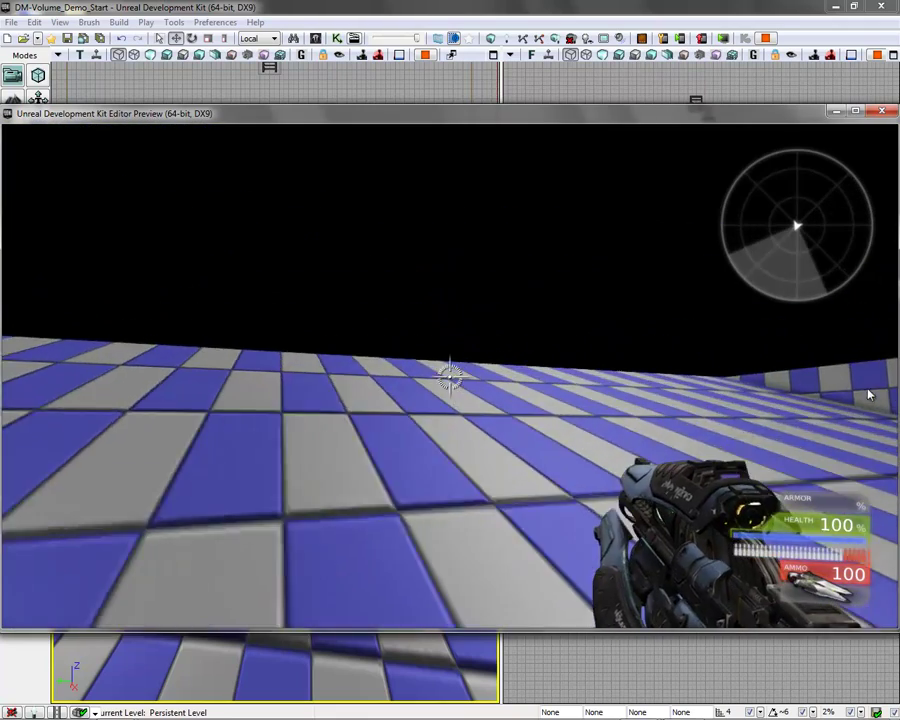
pyautogui.press('w')
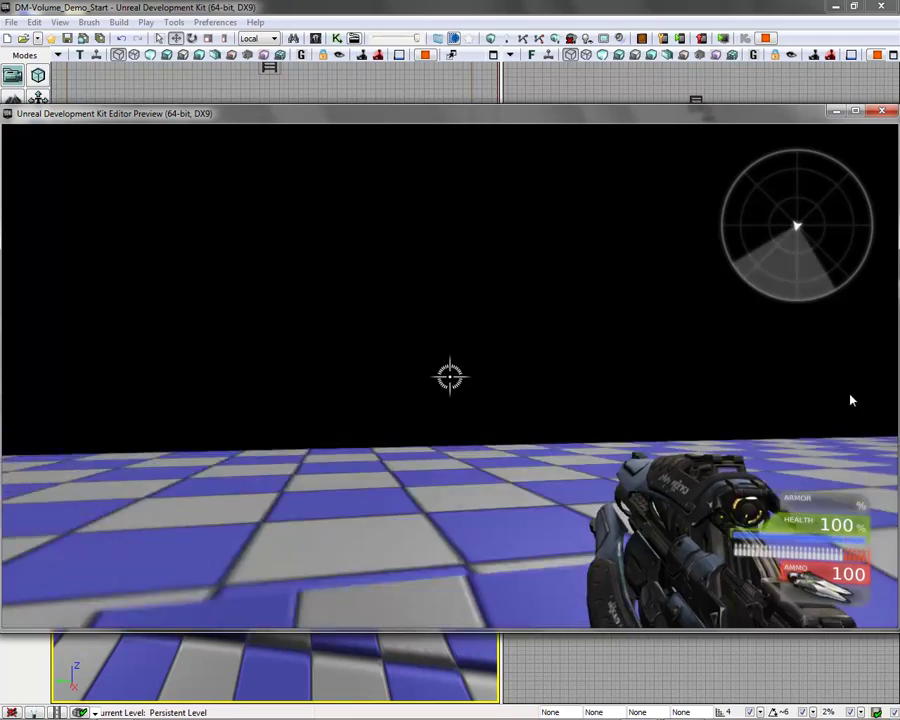
pyautogui.press('w')
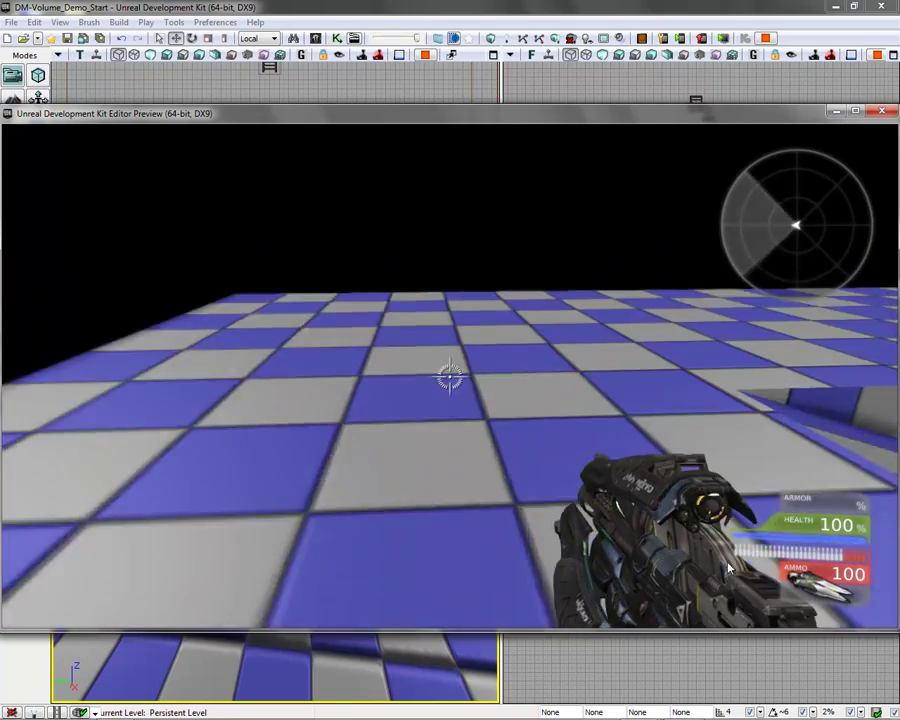
# Playtest the pit's ladder by walking down to it, climbing over the rim and looking back, and end the playtest
pyautogui.press('w')
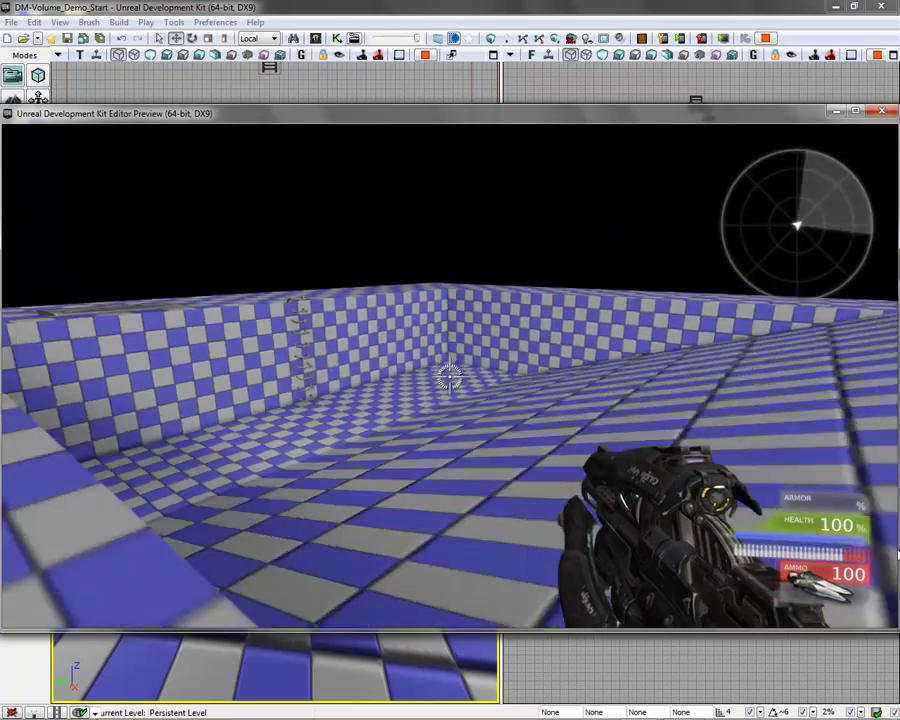
pyautogui.press('w')
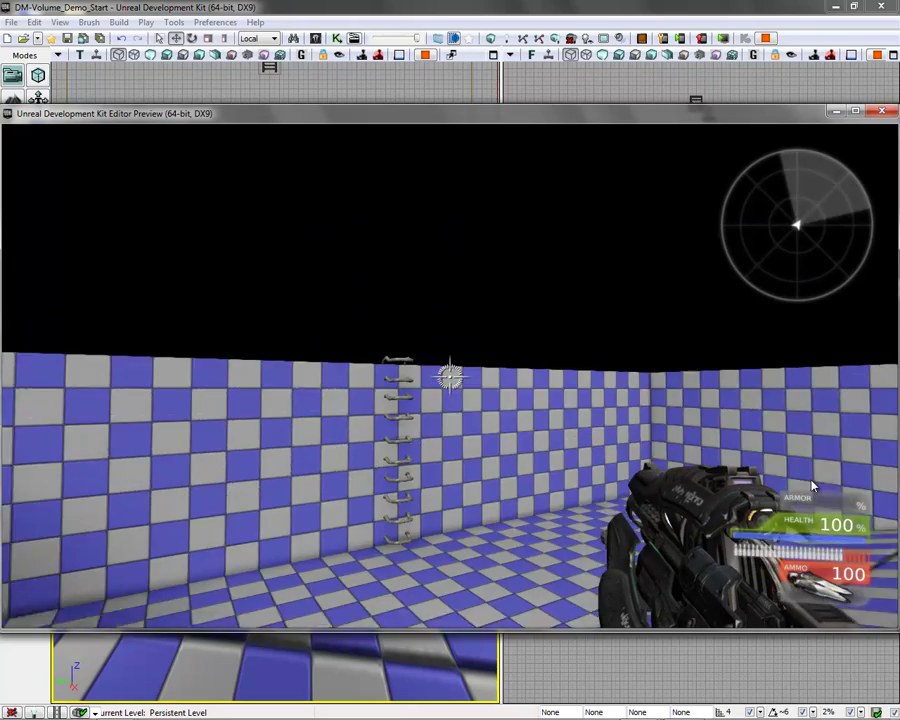
pyautogui.press('w')
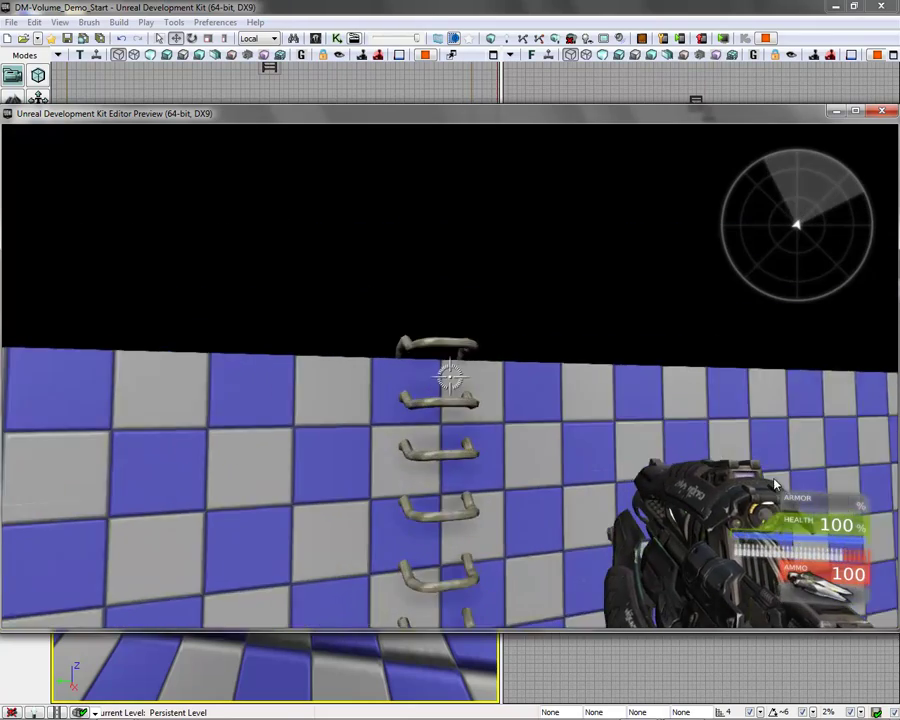
pyautogui.press('w')
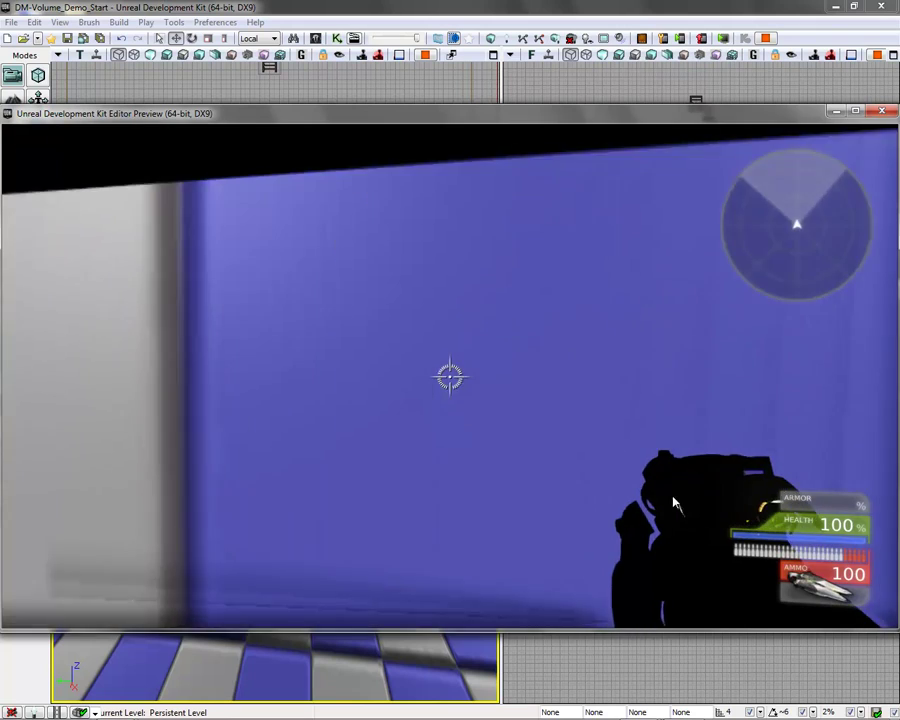
pyautogui.press('a')
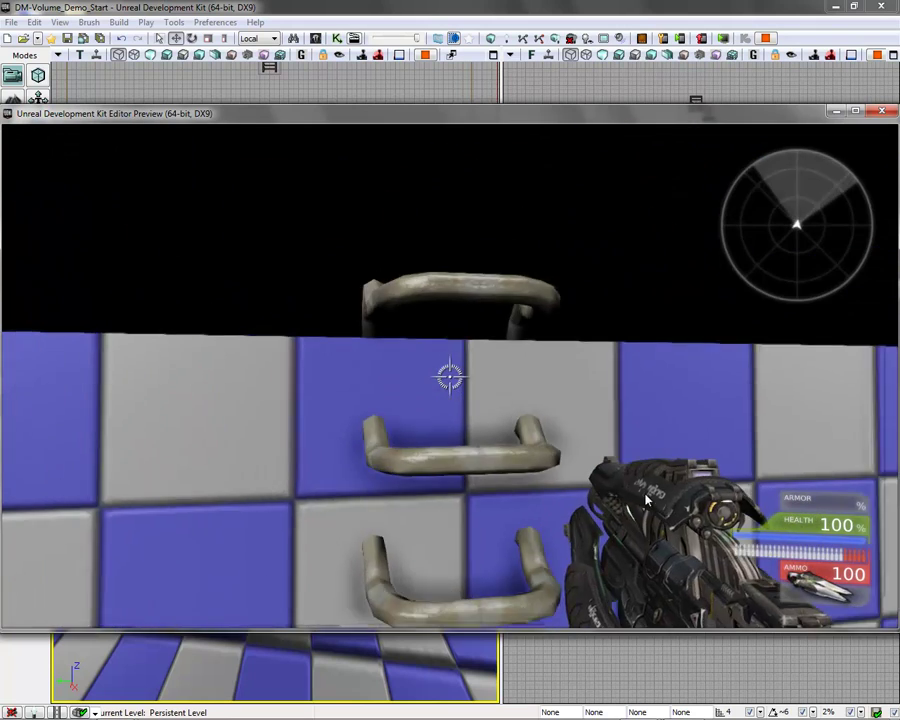
pyautogui.press('w')
pyautogui.press('w')
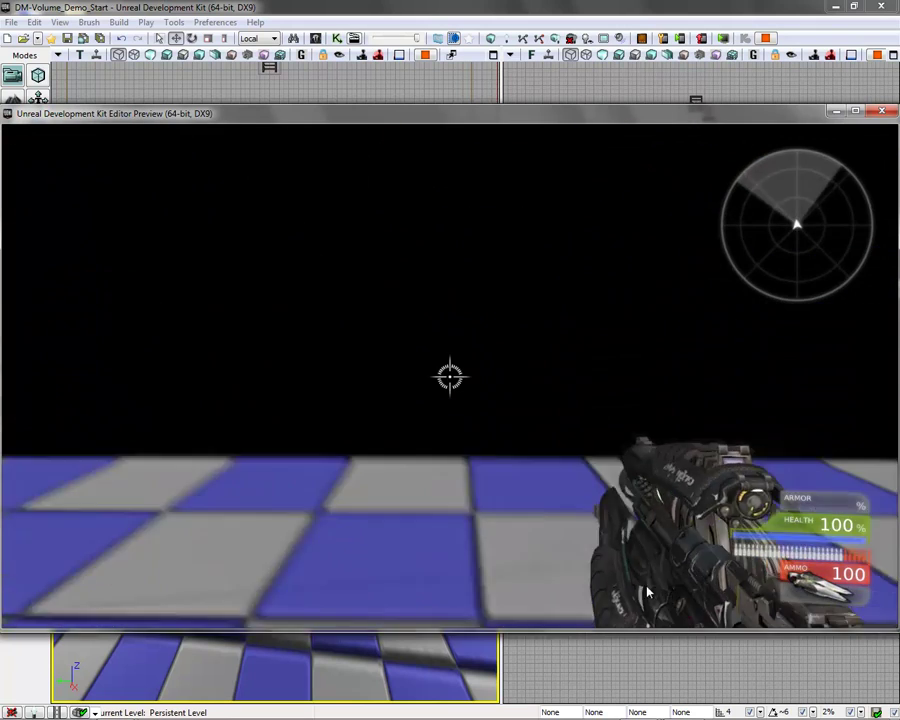
pyautogui.press('w')
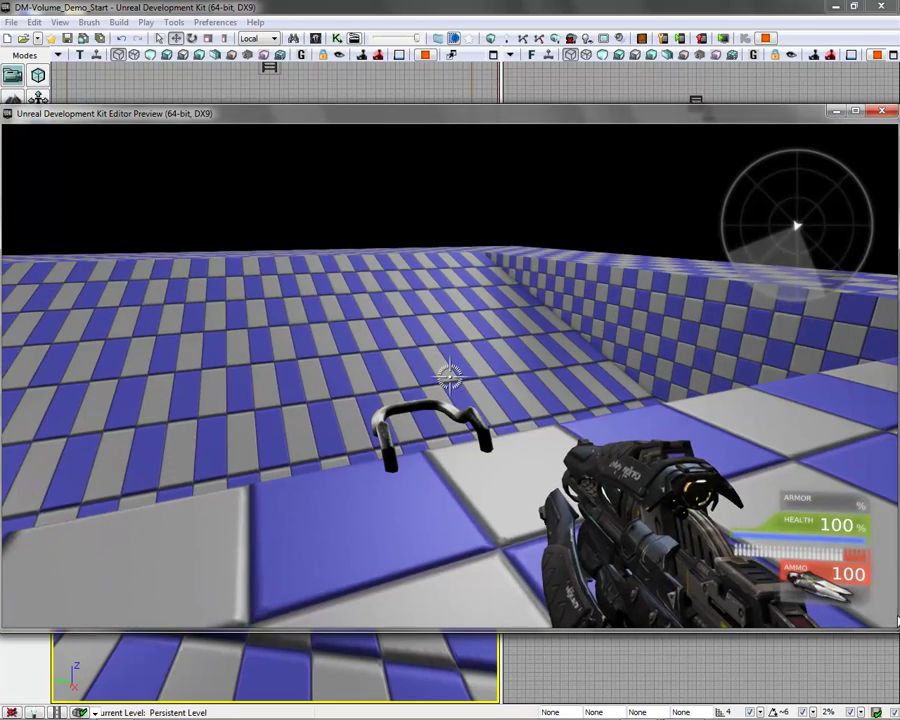
pyautogui.press('Escape')
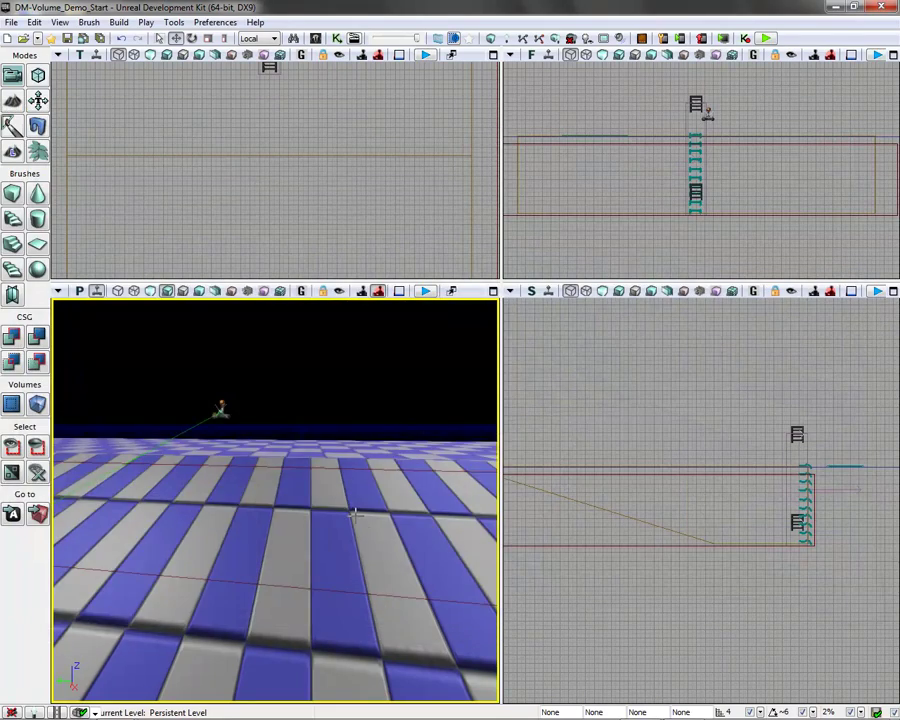
# Add a FluidSurfaceActor from the Fluid actor classes on the pit's floor, and close the class browser
pyautogui.moveTo(357, 511); pyautogui.dragTo(50, 529)
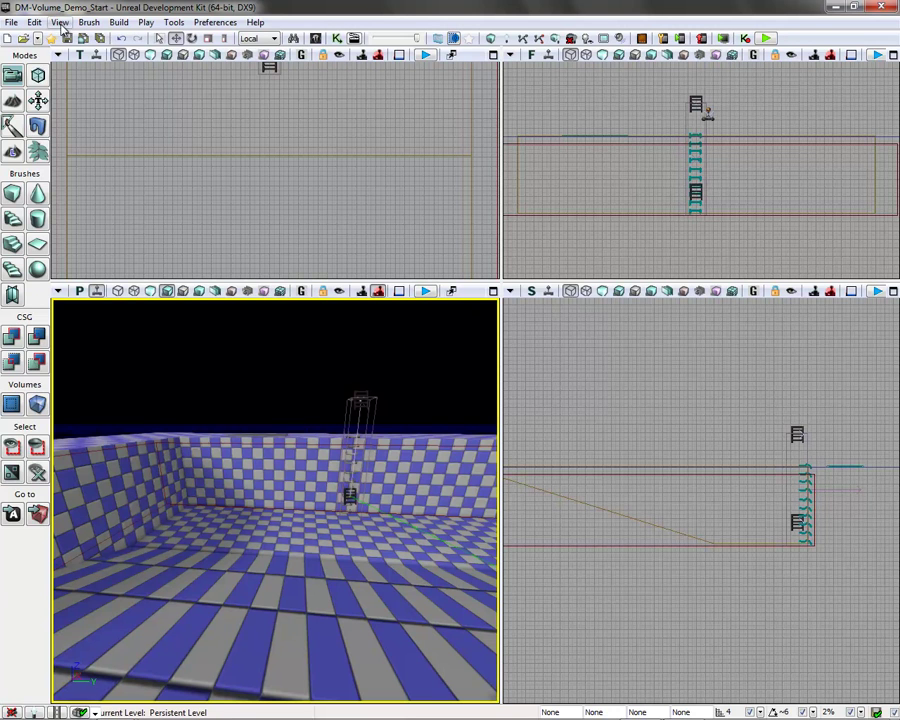
pyautogui.click(61, 23)
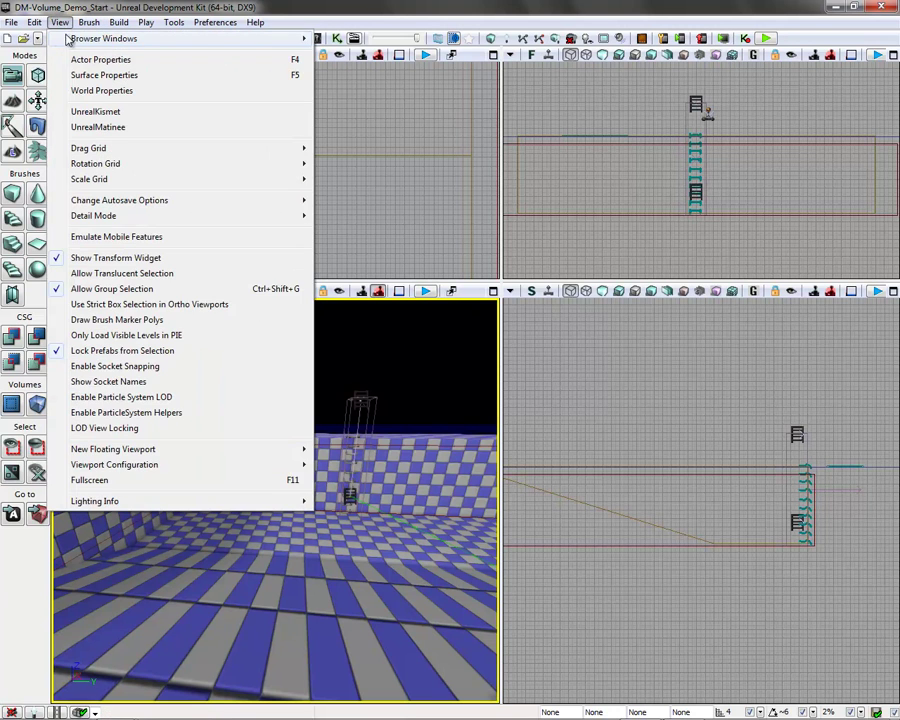
pyautogui.moveTo(77, 39)
pyautogui.click(380, 55)
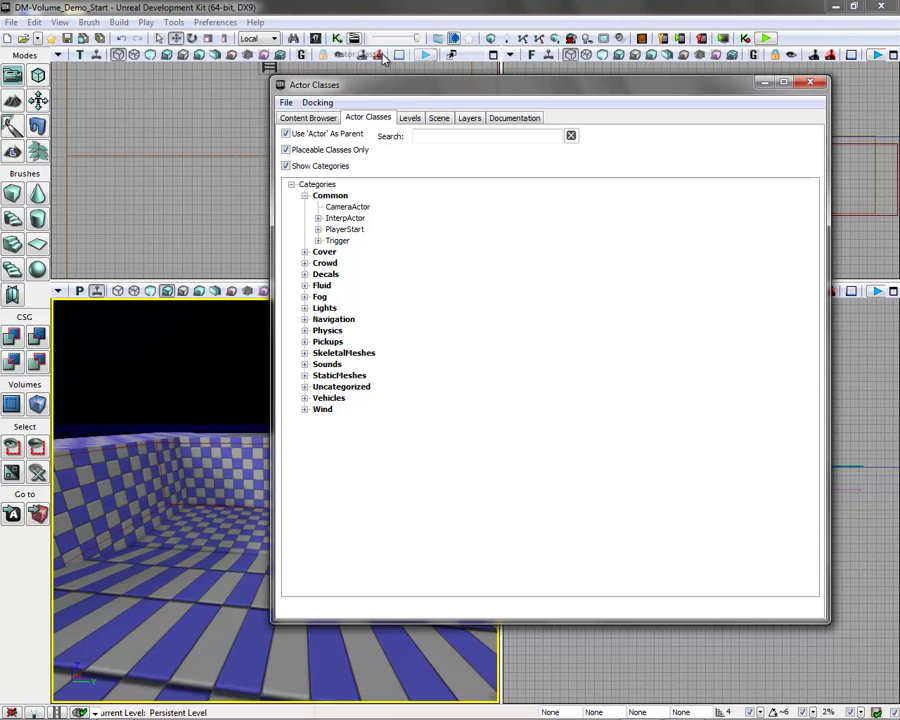
pyautogui.click(305, 286)
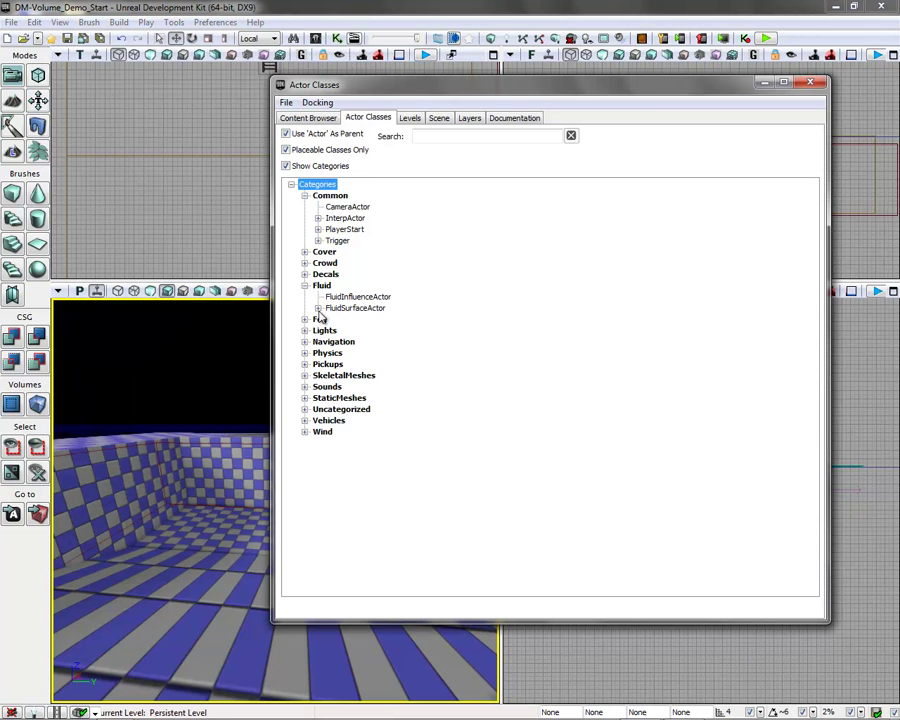
pyautogui.click(362, 309)
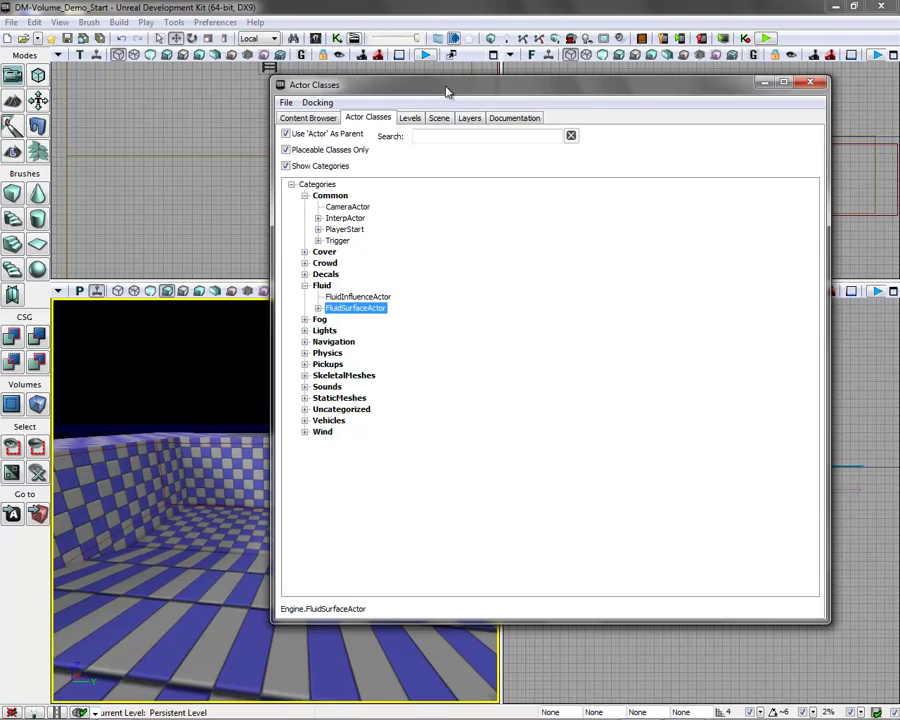
pyautogui.moveTo(447, 92); pyautogui.dragTo(698, 92)
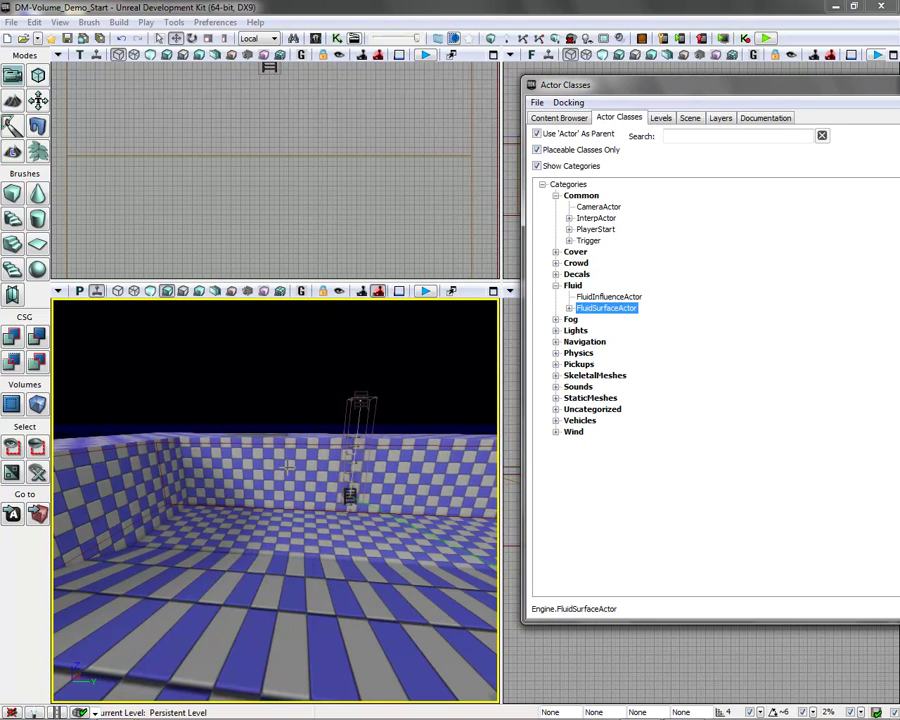
pyautogui.rightClick(301, 514)
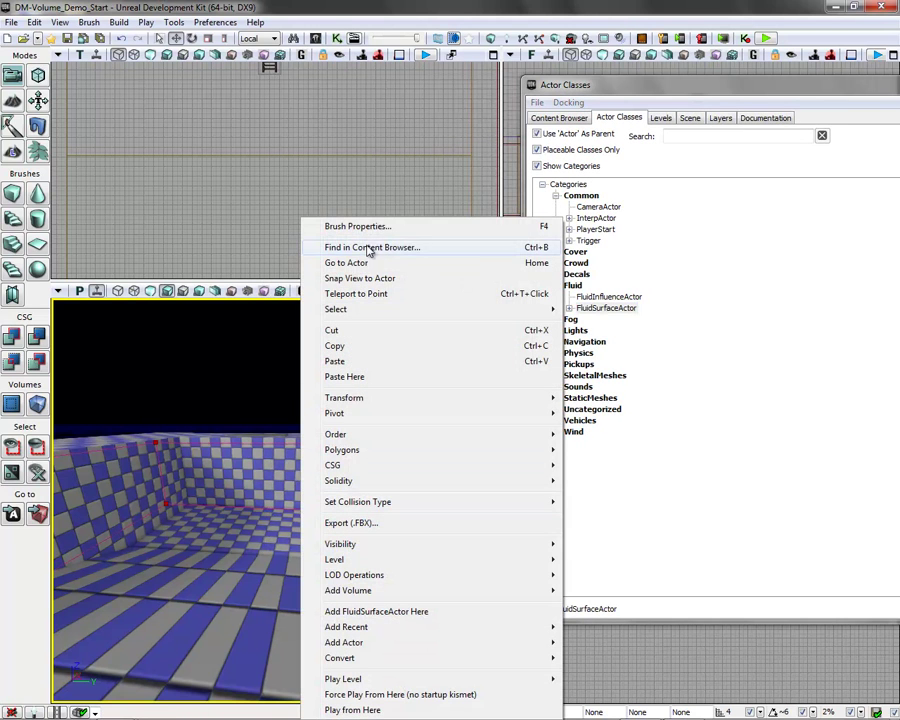
pyautogui.click(372, 611)
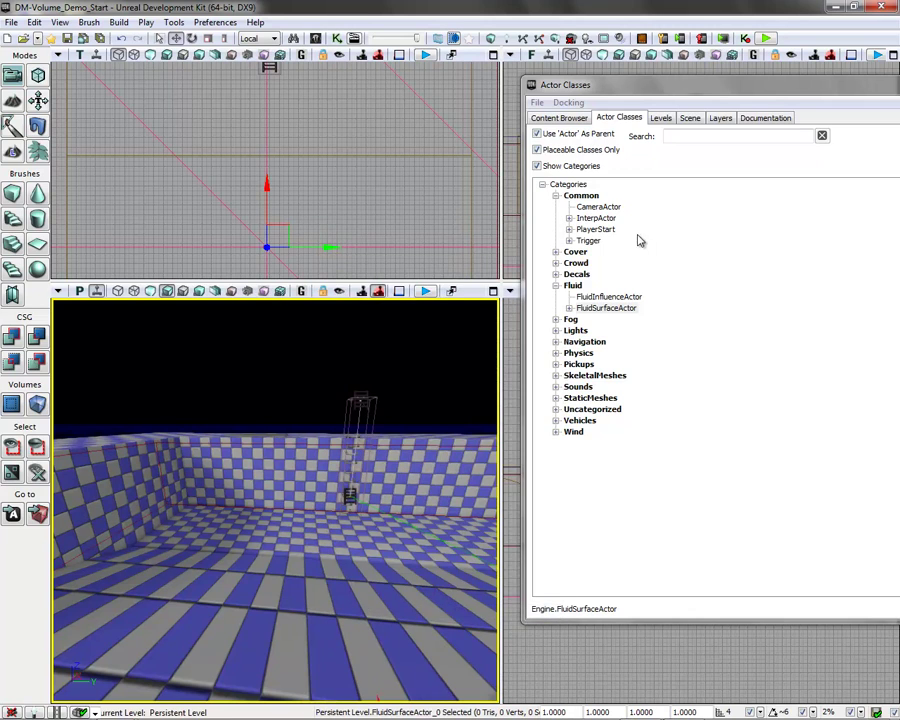
pyautogui.moveTo(753, 97); pyautogui.dragTo(553, 100)
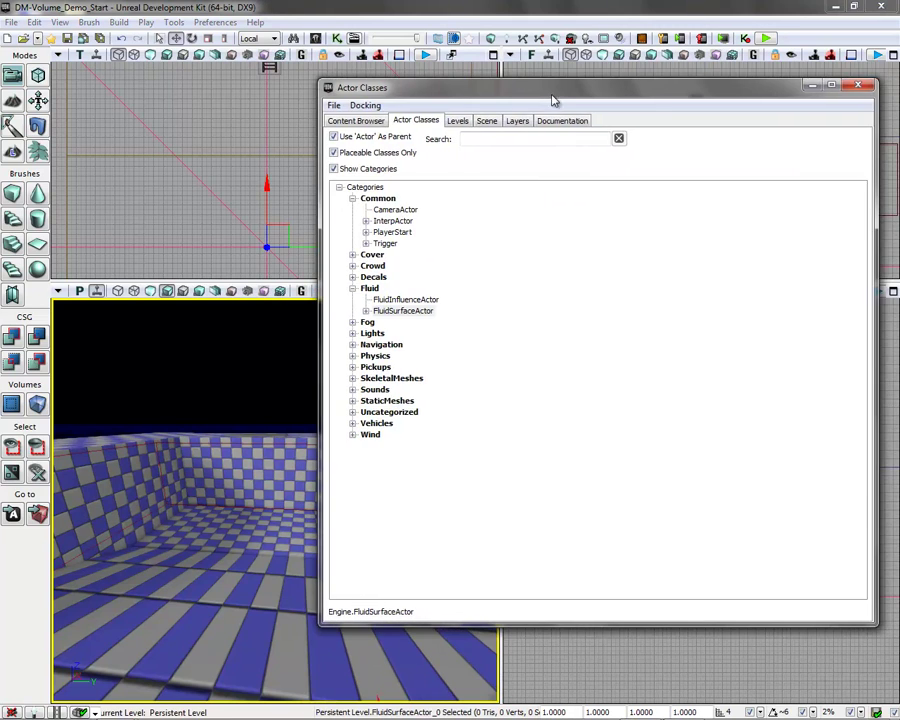
pyautogui.click(862, 89)
# Raise the FluidSurfaceActor from the pit's floor to the top of the water volume, just below the rim
pyautogui.scroll(-5, 375, 158)
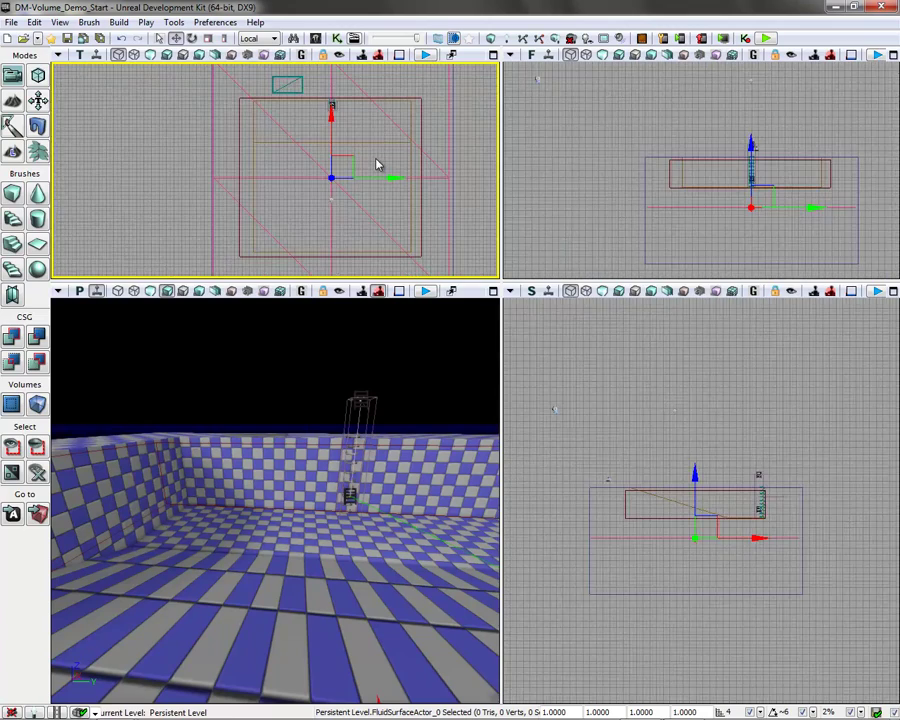
pyautogui.scroll(-2, 378, 165)
pyautogui.scroll(6, 739, 233)
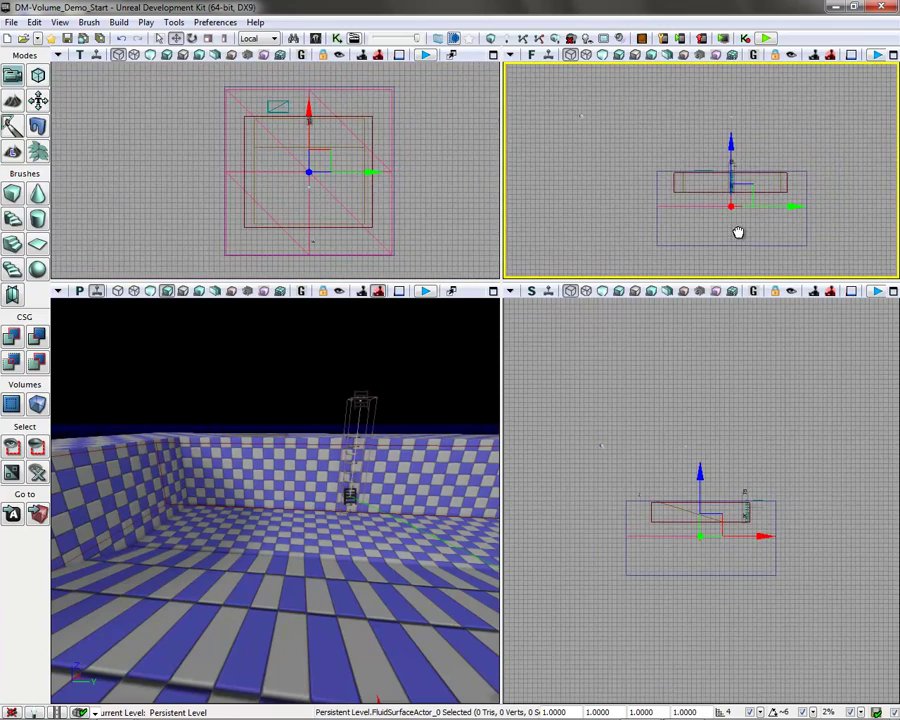
pyautogui.moveTo(748, 214); pyautogui.dragTo(735, 62)
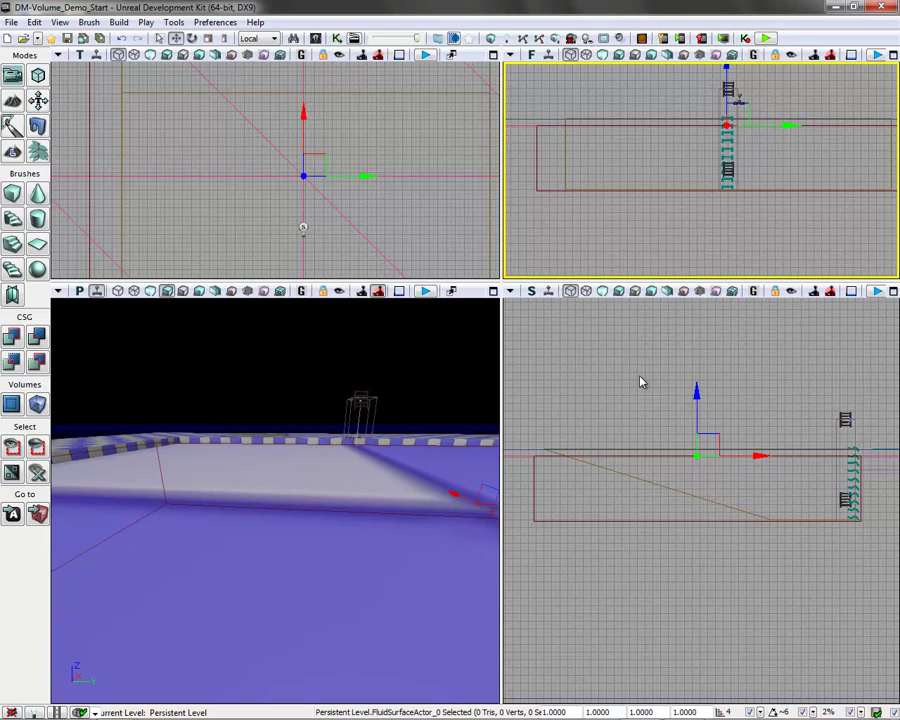
# Scale the FluidSurfaceActor down in length and width until it extends only slightly past the water volume's outline, and deselect it
pyautogui.moveTo(406, 211); pyautogui.dragTo(368, 193)
pyautogui.scroll(-9, 370, 193)
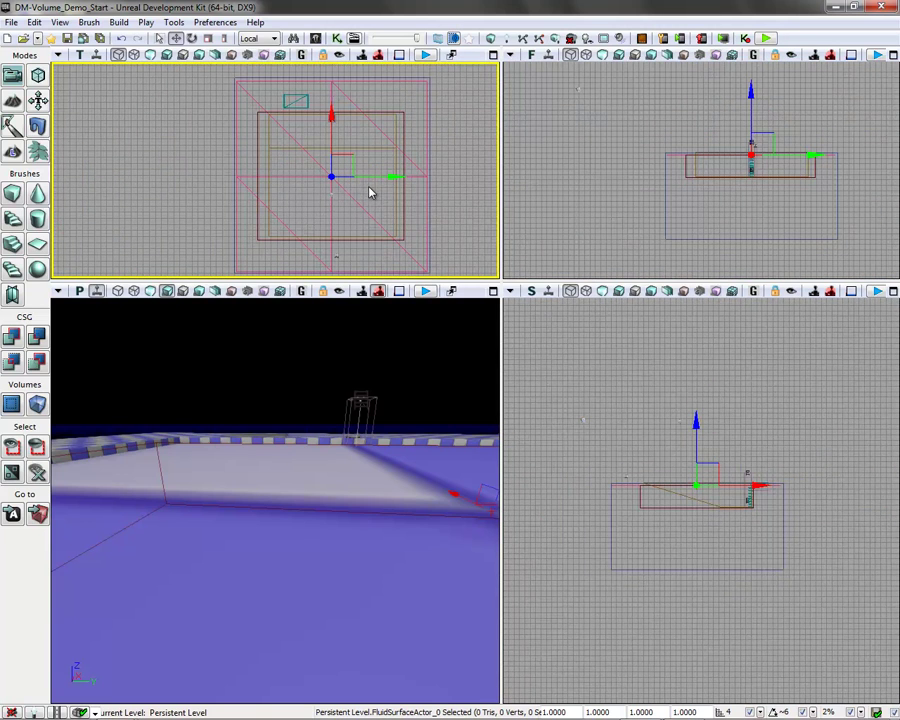
pyautogui.click(220, 38)
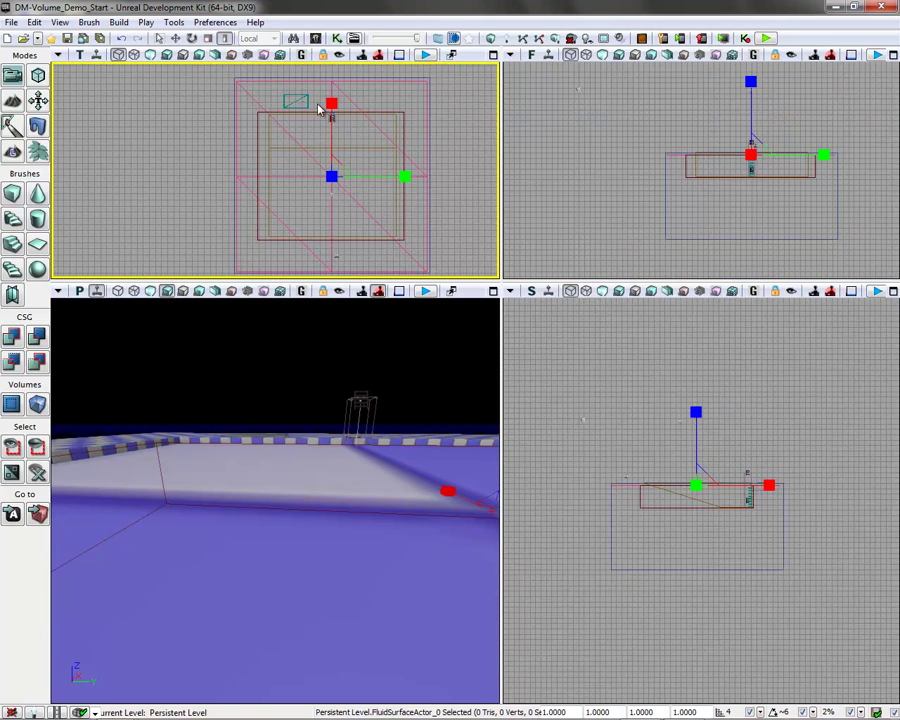
pyautogui.moveTo(328, 101); pyautogui.dragTo(328, 121)
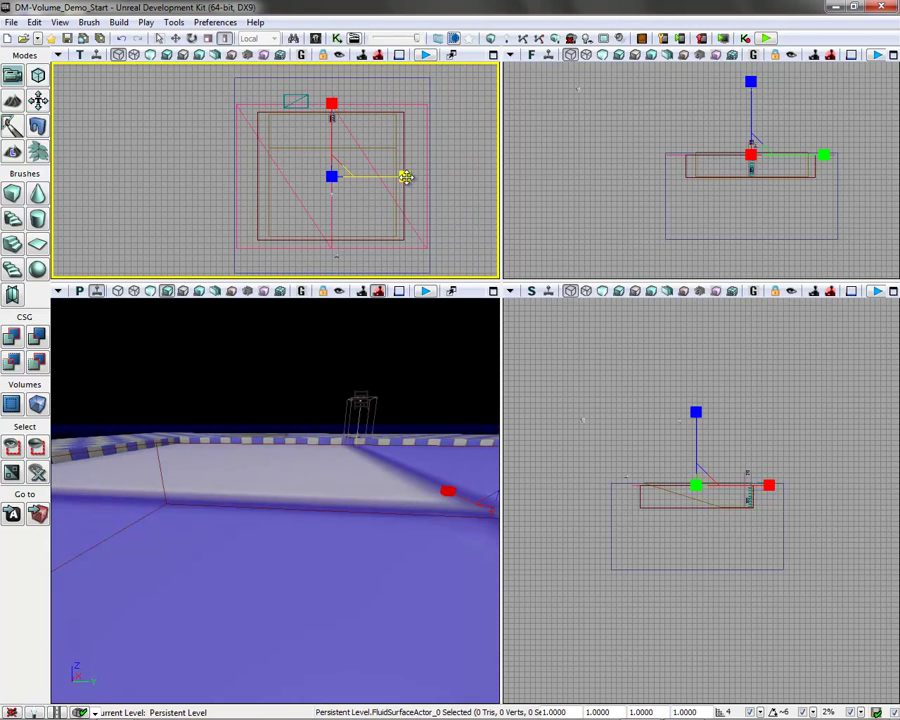
pyautogui.moveTo(405, 177); pyautogui.dragTo(394, 177)
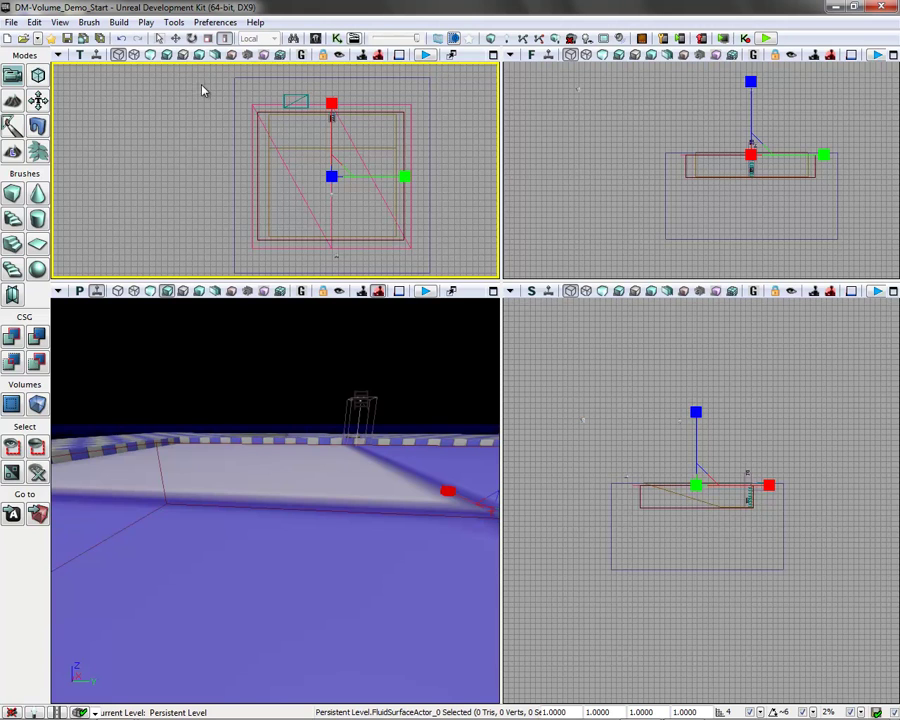
pyautogui.click(275, 410)
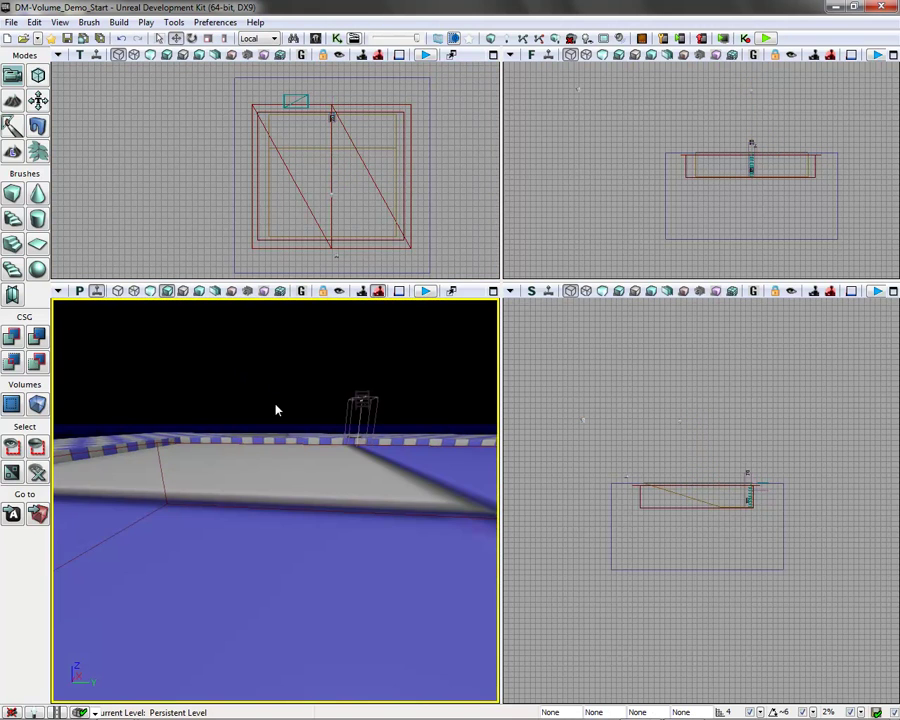
# Build everything in the level and dismiss the map check results
pyautogui.moveTo(345, 482)
pyautogui.mouseDown()
pyautogui.moveTo(400, 705)
pyautogui.moveTo(342, 462)
pyautogui.mouseUp()
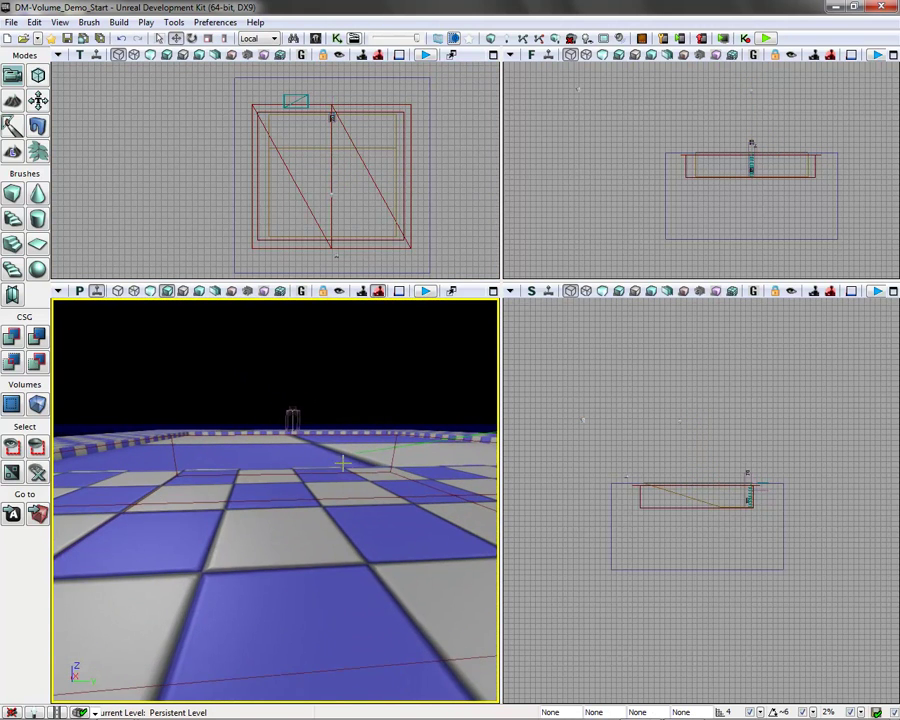
pyautogui.click(119, 21)
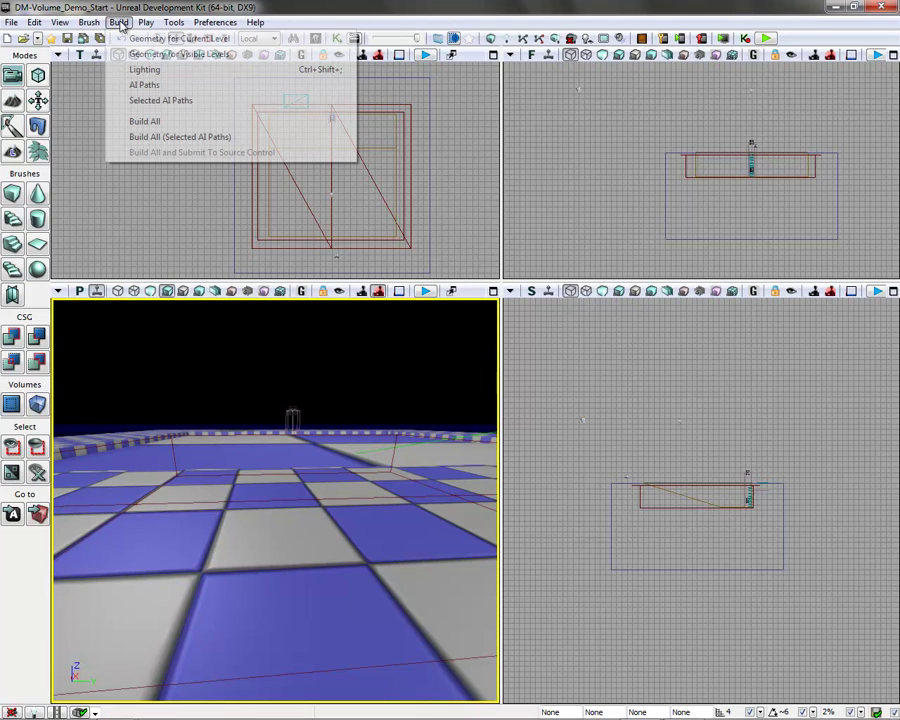
pyautogui.click(136, 121)
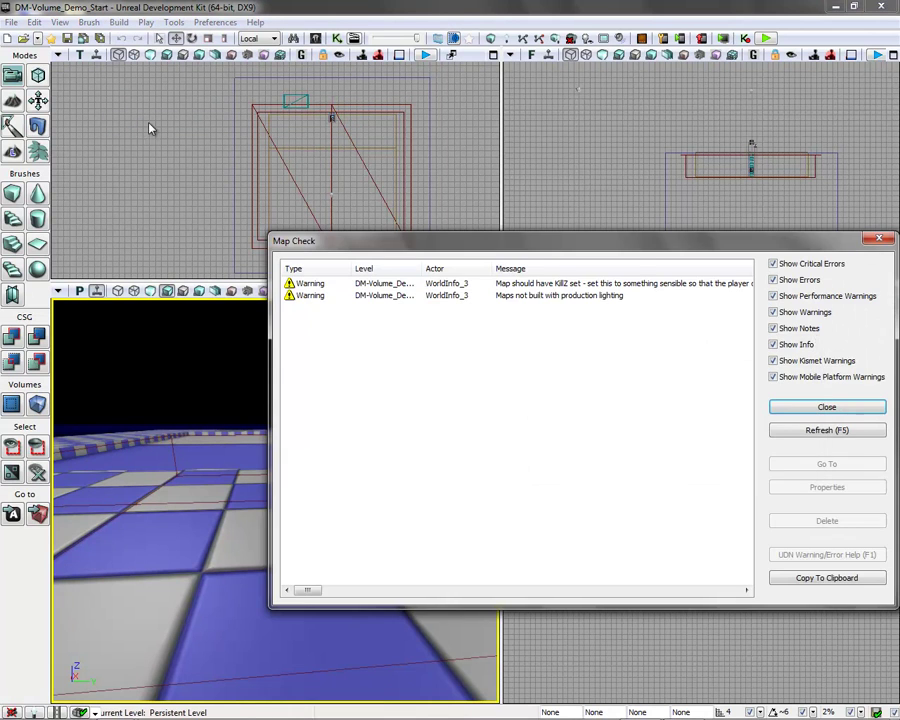
pyautogui.click(827, 408)
# Playtest from the ground beside the pit, firing the weapon at the fluid surface to test its ripples, and end the playtest
pyautogui.rightClick(316, 527)
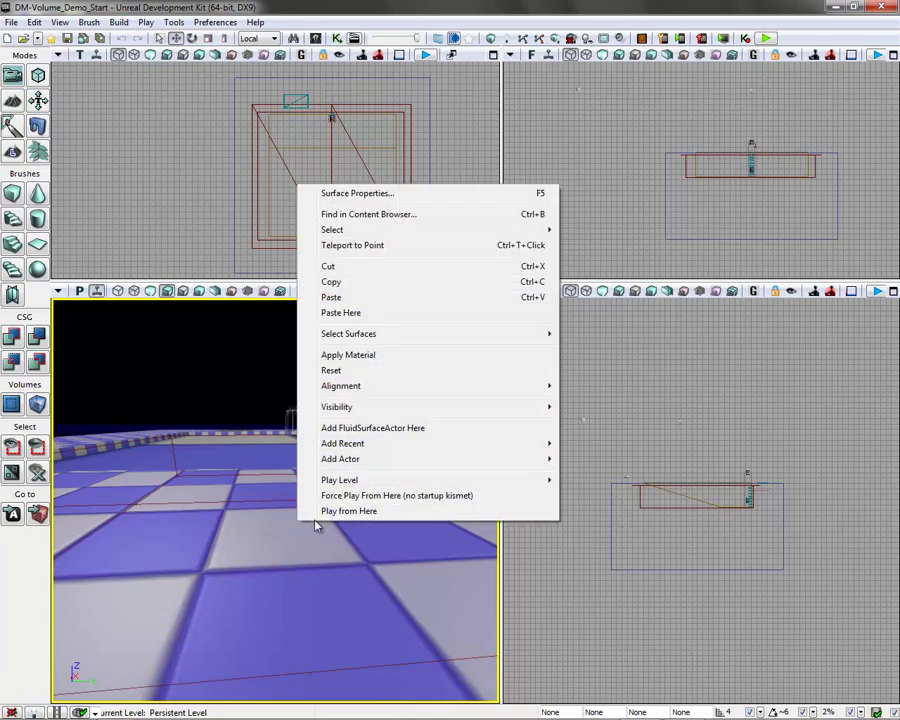
pyautogui.click(332, 513)
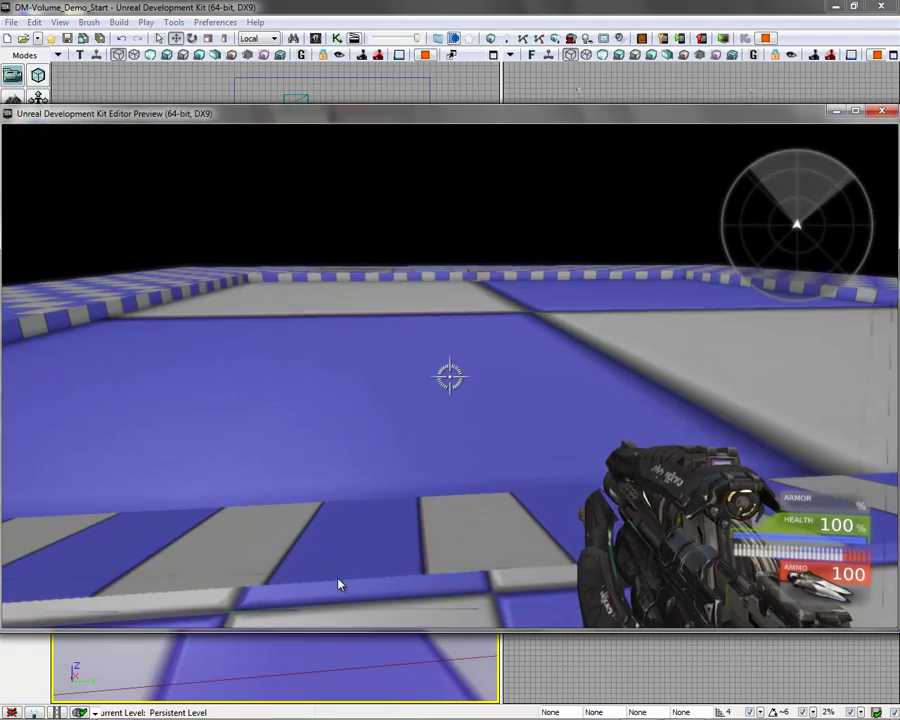
pyautogui.click(338, 584)
pyautogui.click(338, 584)
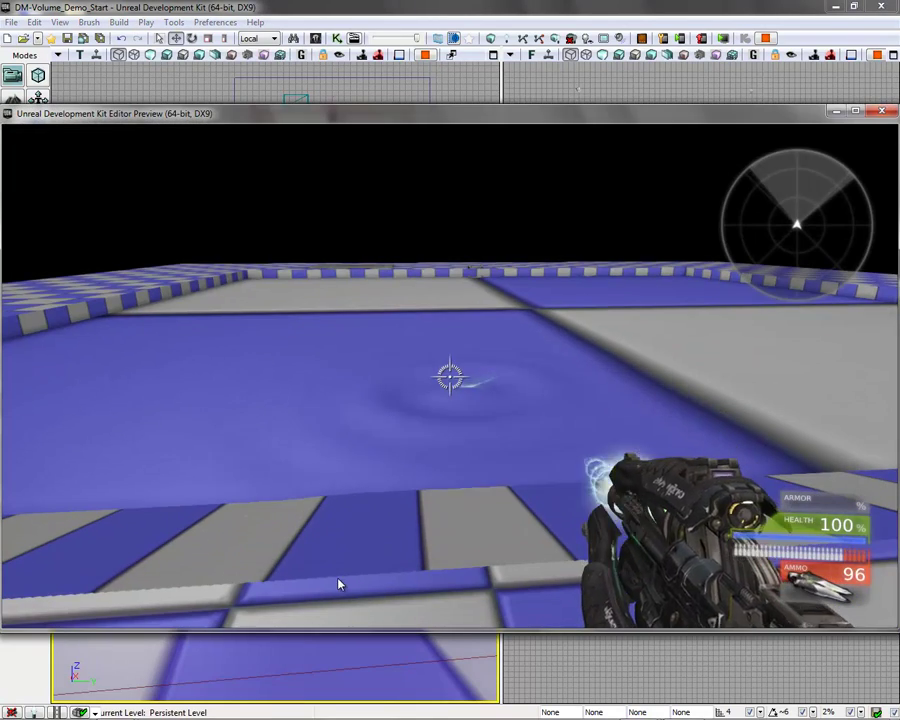
pyautogui.click(338, 584)
pyautogui.click(337, 582)
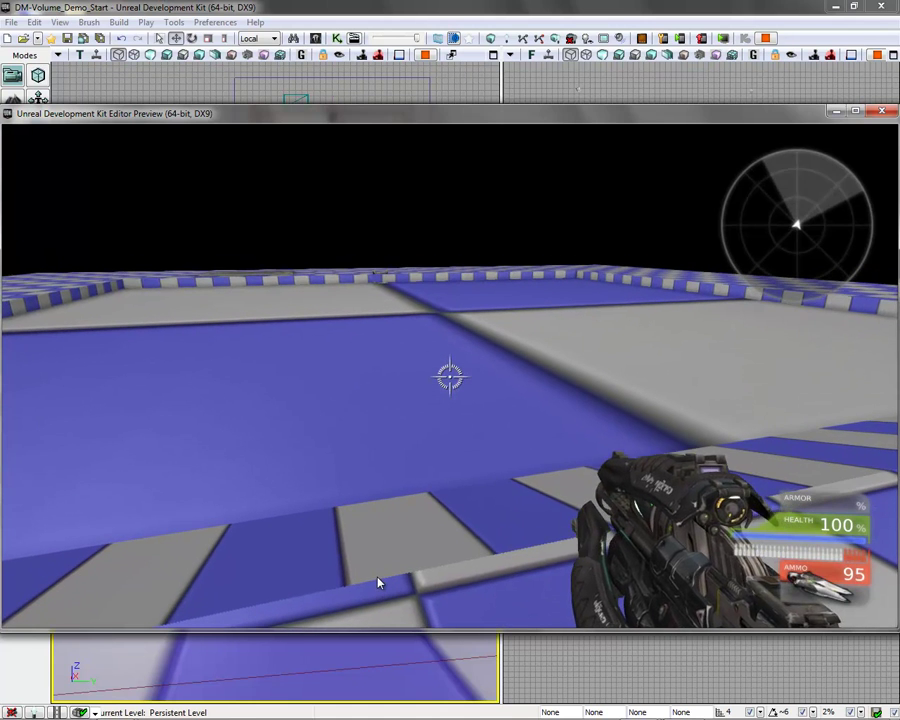
pyautogui.click(379, 584)
pyautogui.moveTo(377, 577); pyautogui.dragTo(373, 551)
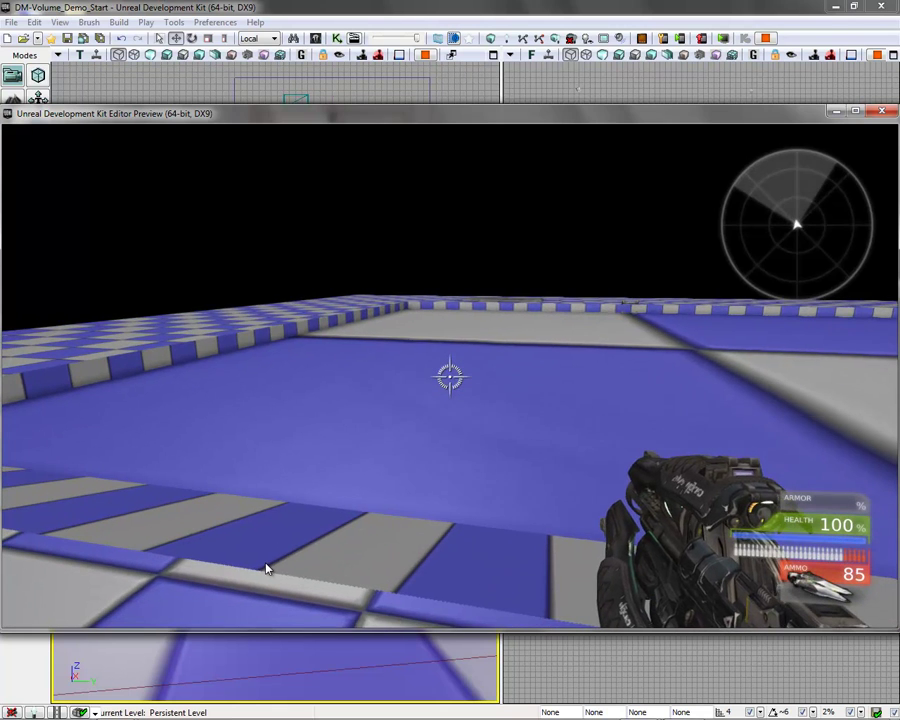
pyautogui.press('Escape')
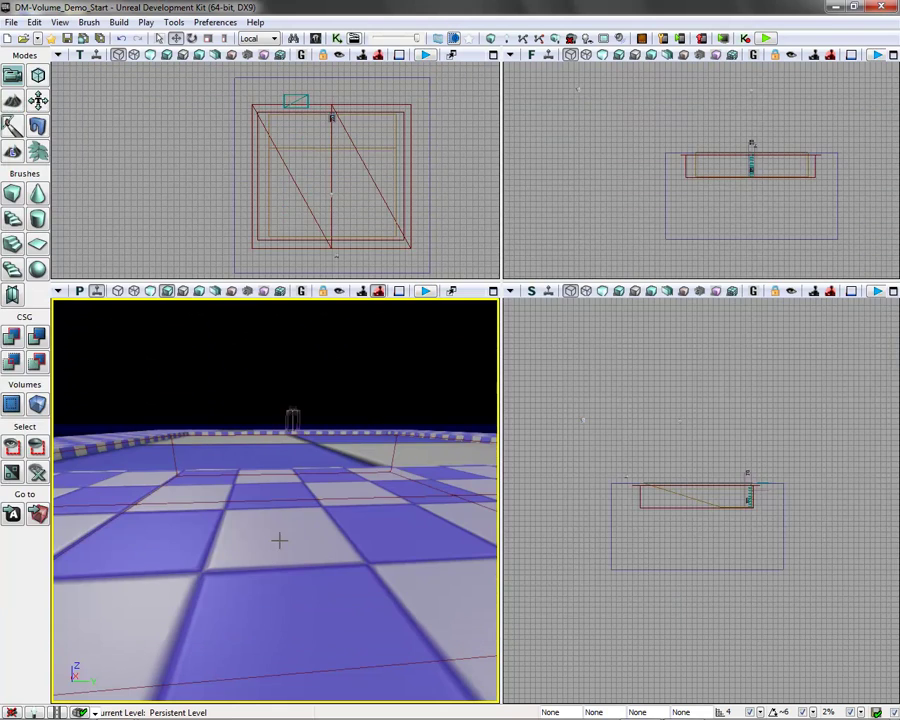
# Open the FluidSurfaceActor's properties and collapse the Fluid and Fluid Detail categories, keeping the Fluid Material property in view
pyautogui.click(293, 430)
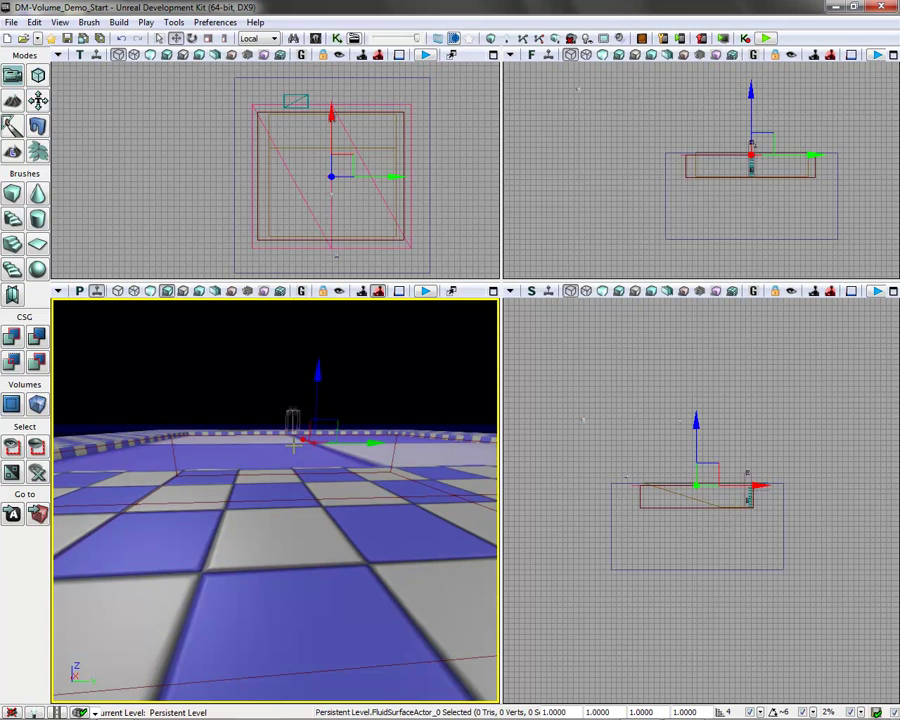
pyautogui.press('F4')
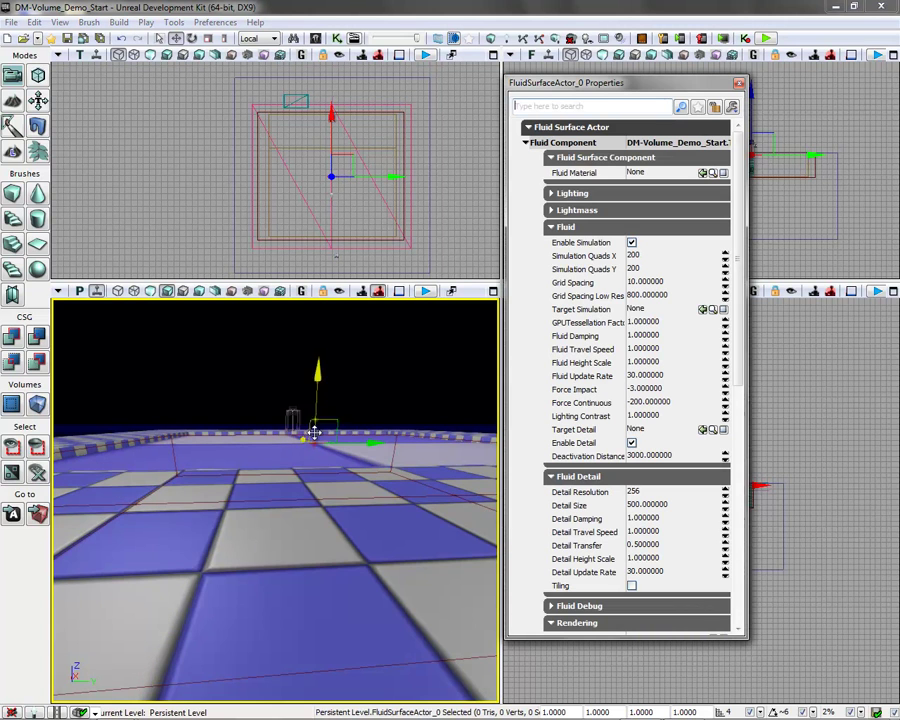
pyautogui.click(550, 228)
pyautogui.click(551, 244)
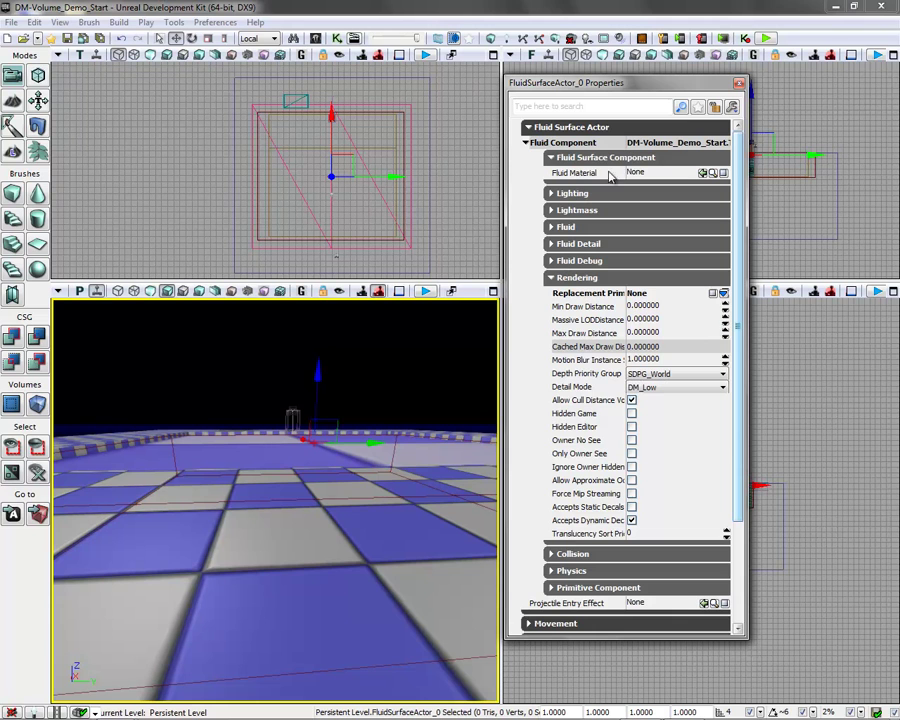
pyautogui.moveTo(613, 87); pyautogui.dragTo(655, 93)
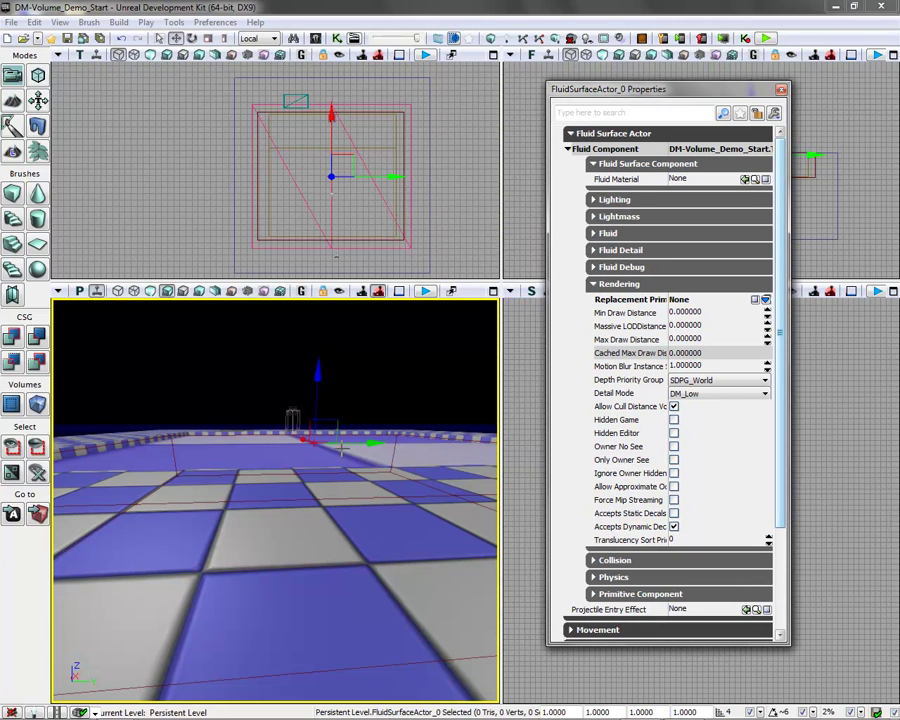
# Find water materials in the Content Browser by filtering to Materials and searching for "wat", and select M_FluidActor_Water
pyautogui.click(60, 22)
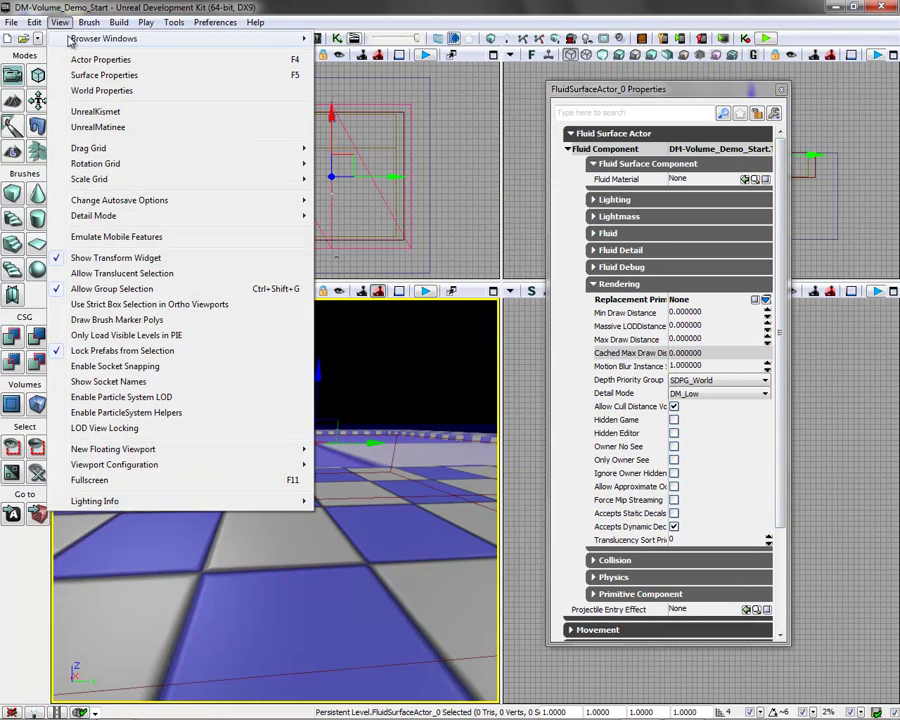
pyautogui.moveTo(150, 37)
pyautogui.click(366, 37)
pyautogui.moveTo(425, 86); pyautogui.dragTo(117, 93)
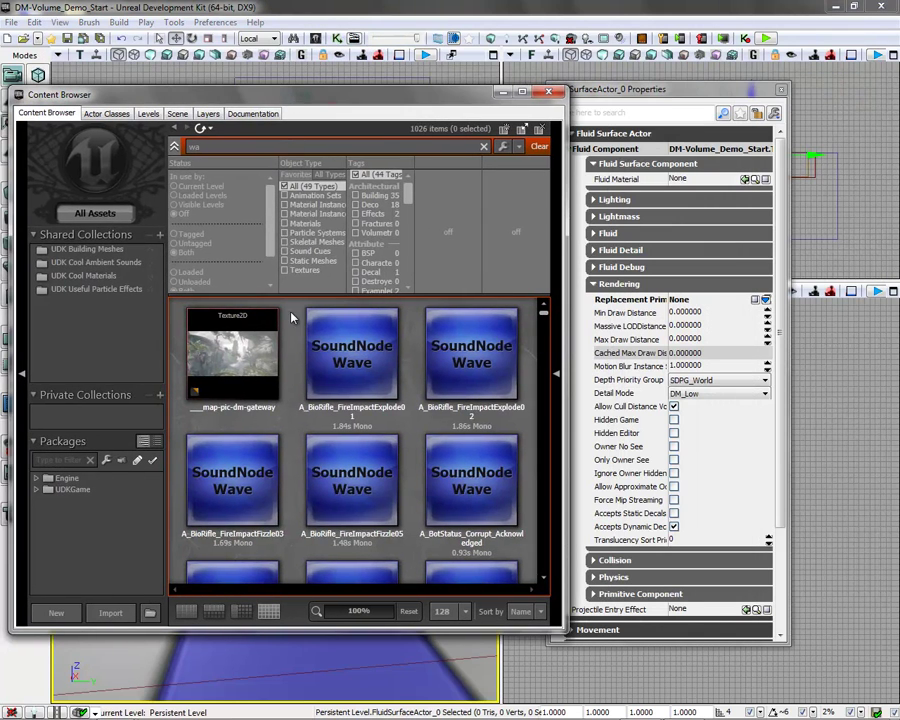
pyautogui.click(285, 224)
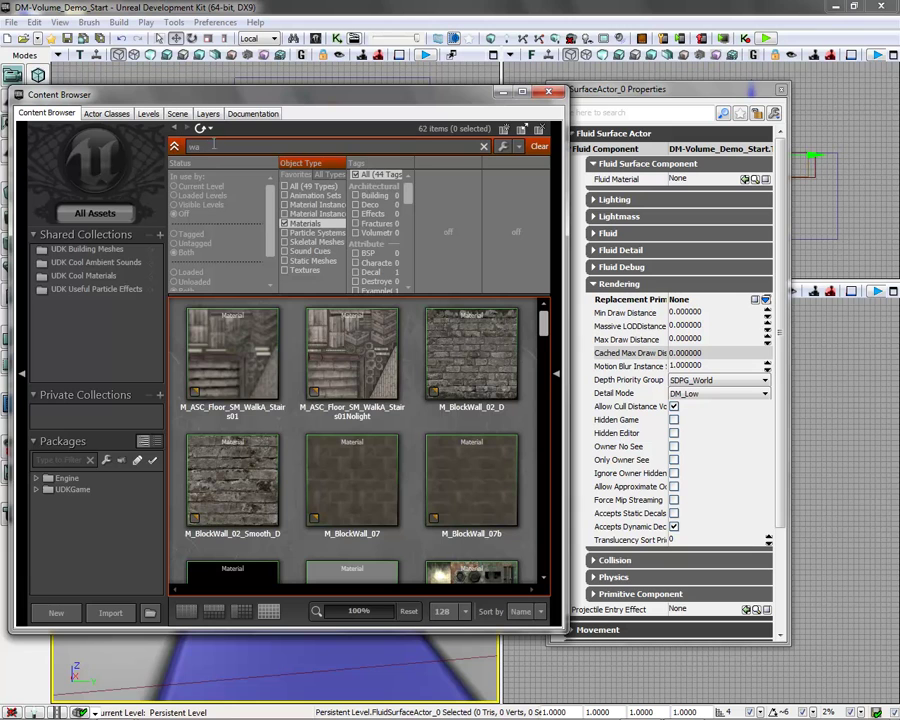
pyautogui.click(213, 147)
pyautogui.write('wat')
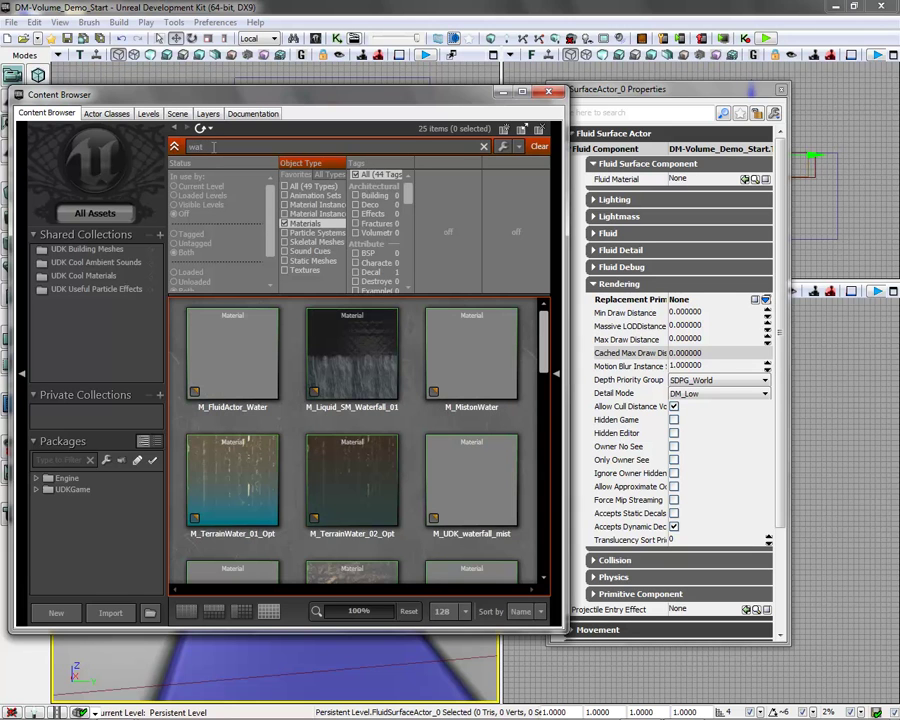
pyautogui.click(231, 336)
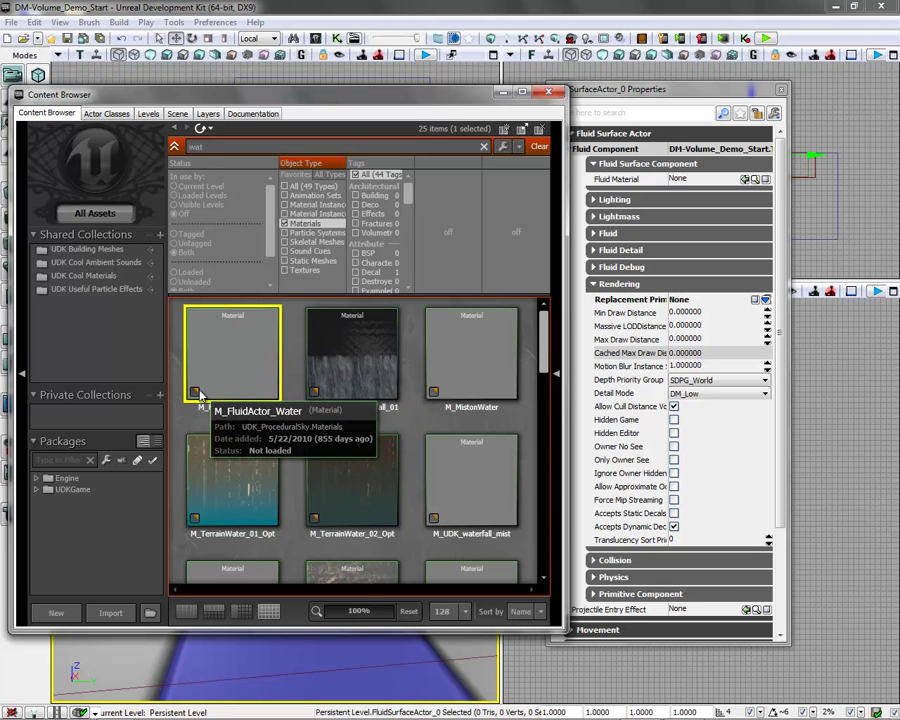
# Assign the selected M_FluidActor_Water as the surface's Fluid Material and close the Content Browser and the properties
pyautogui.click(745, 180)
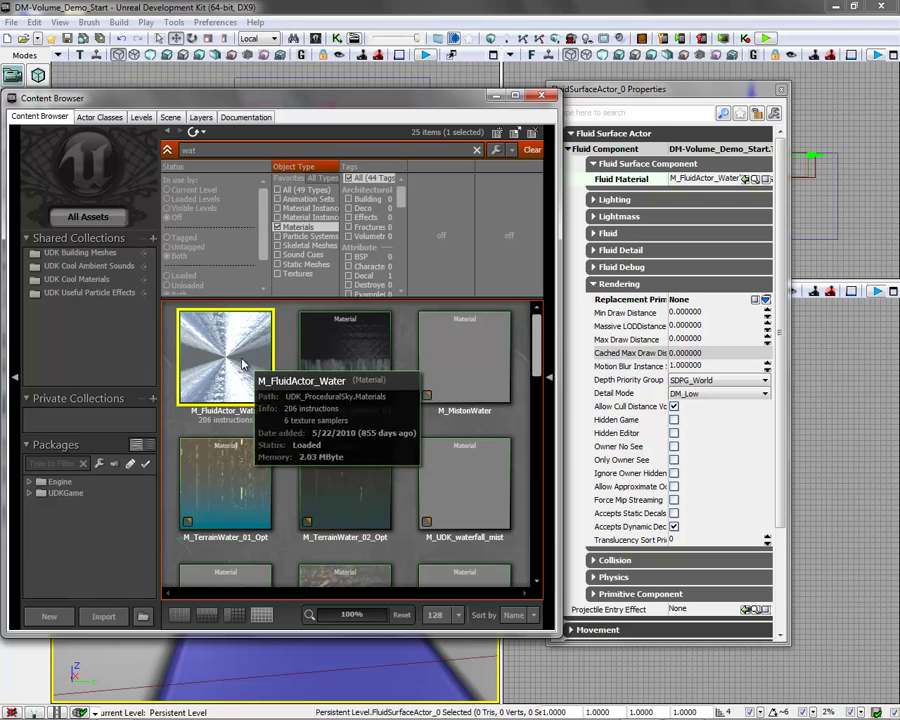
pyautogui.click(545, 95)
pyautogui.click(780, 90)
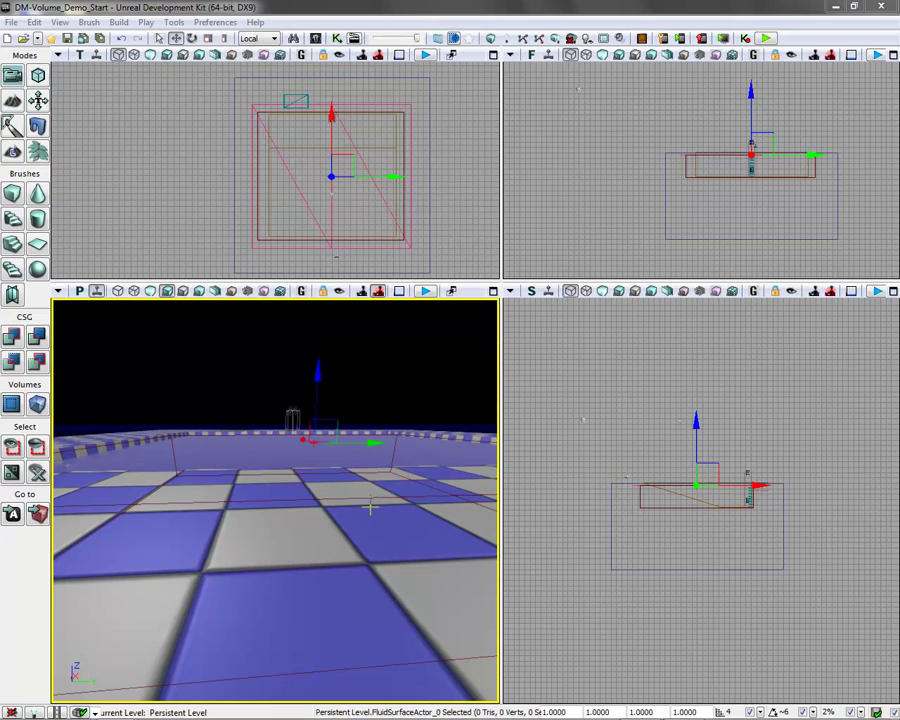
# Build everything in the level with the new fluid material and close the map check results
pyautogui.click(118, 22)
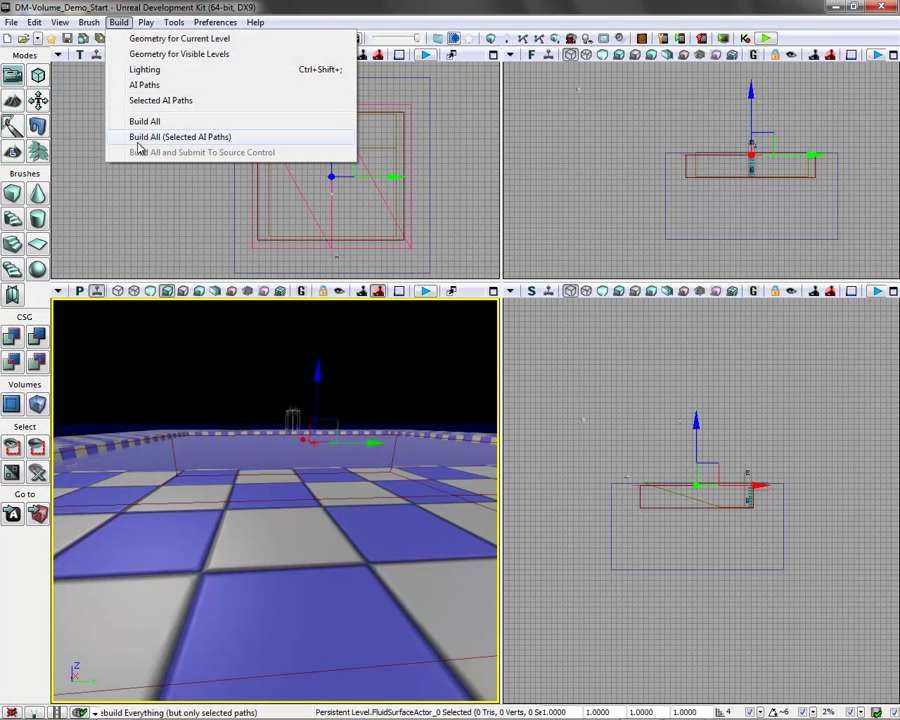
pyautogui.click(114, 121)
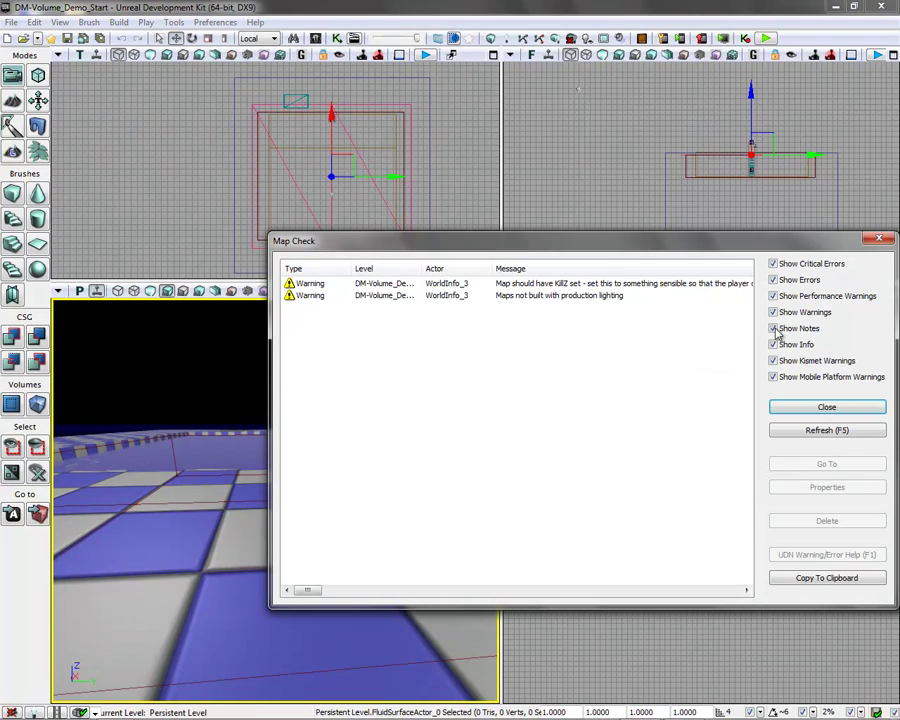
pyautogui.click(858, 410)
# Playtest from the ground beside the pit, shooting the water surface and walking down into the pit, and end the playtest
pyautogui.rightClick(350, 535)
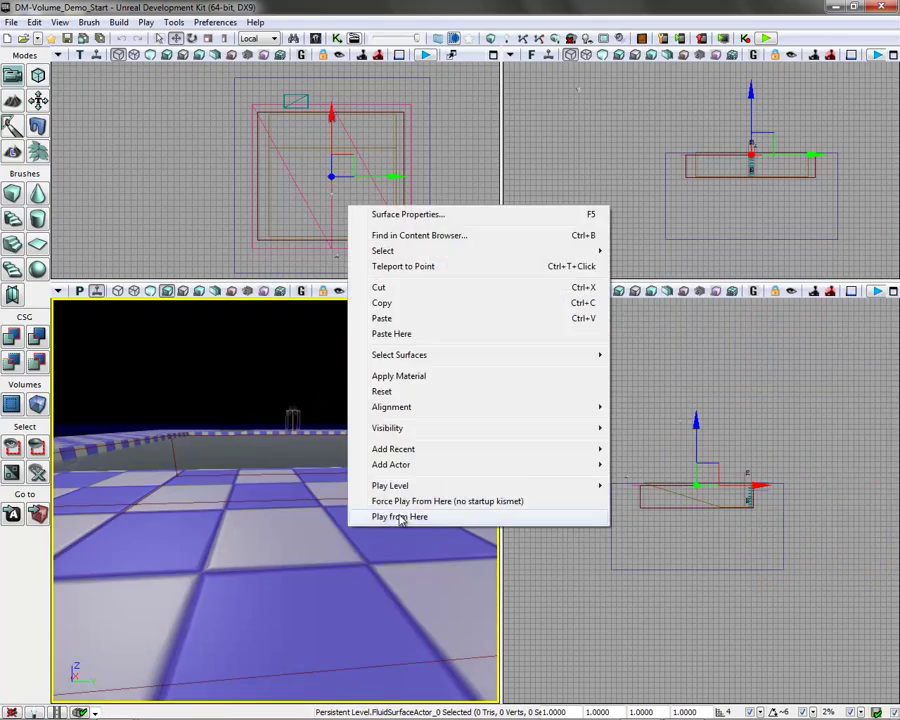
pyautogui.click(400, 516)
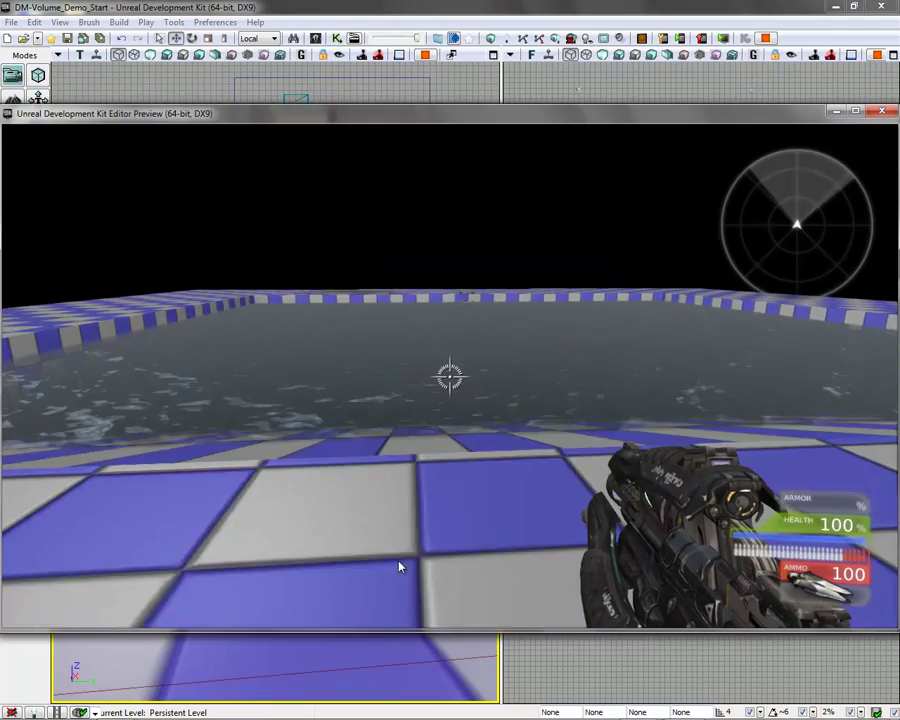
pyautogui.click(401, 571)
pyautogui.click(401, 572)
pyautogui.click(400, 573)
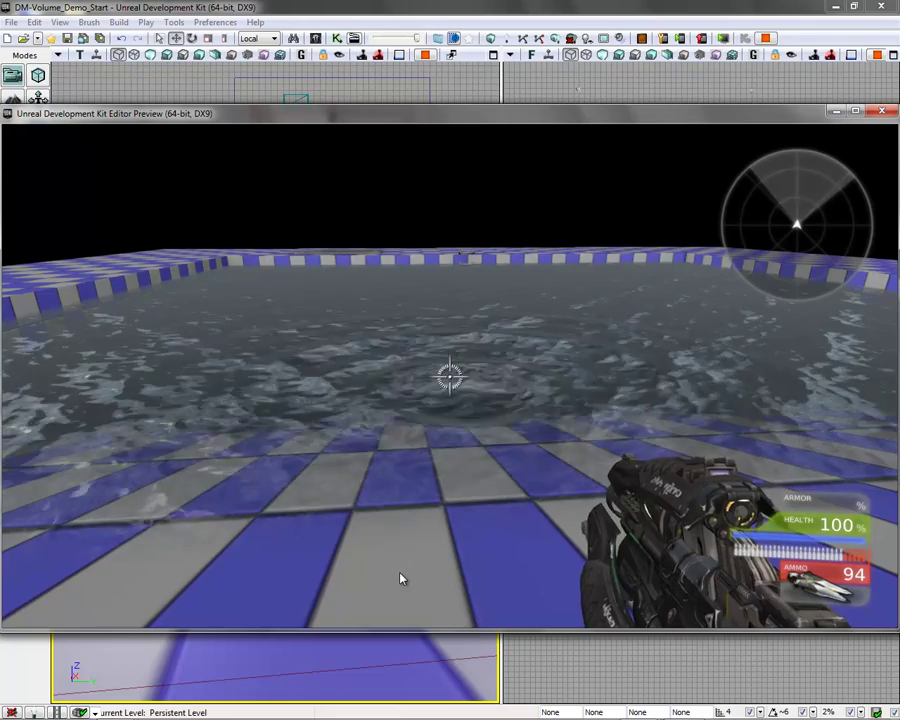
pyautogui.press('s')
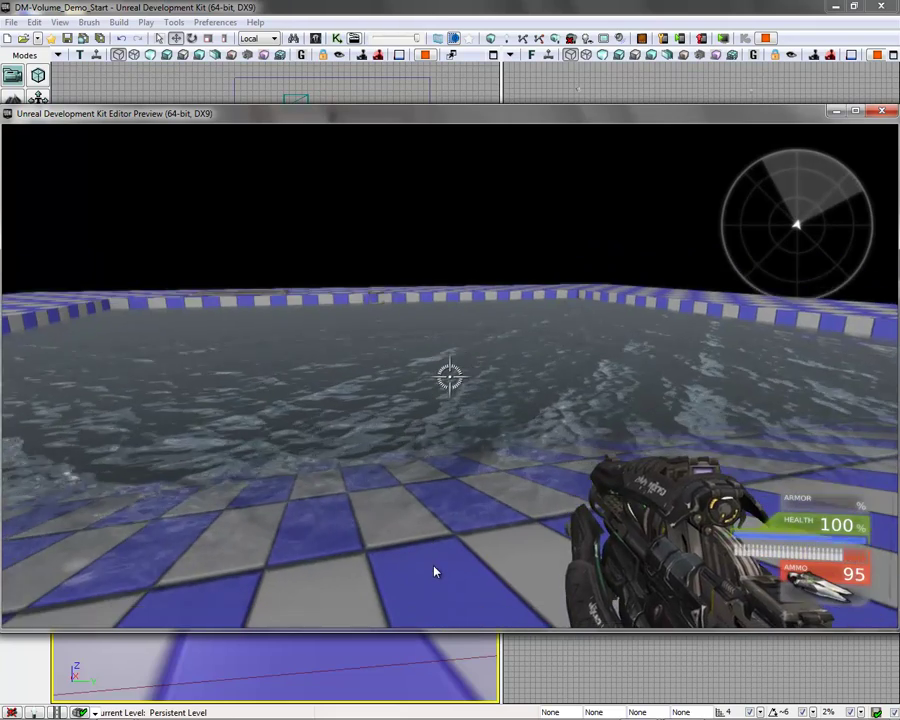
pyautogui.press('w')
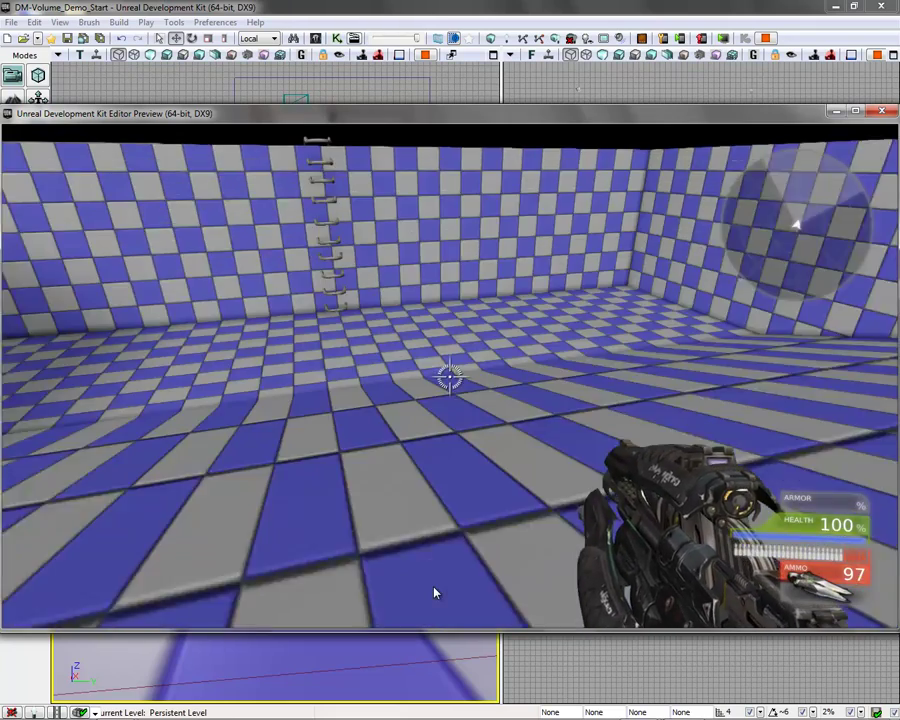
pyautogui.press('w')
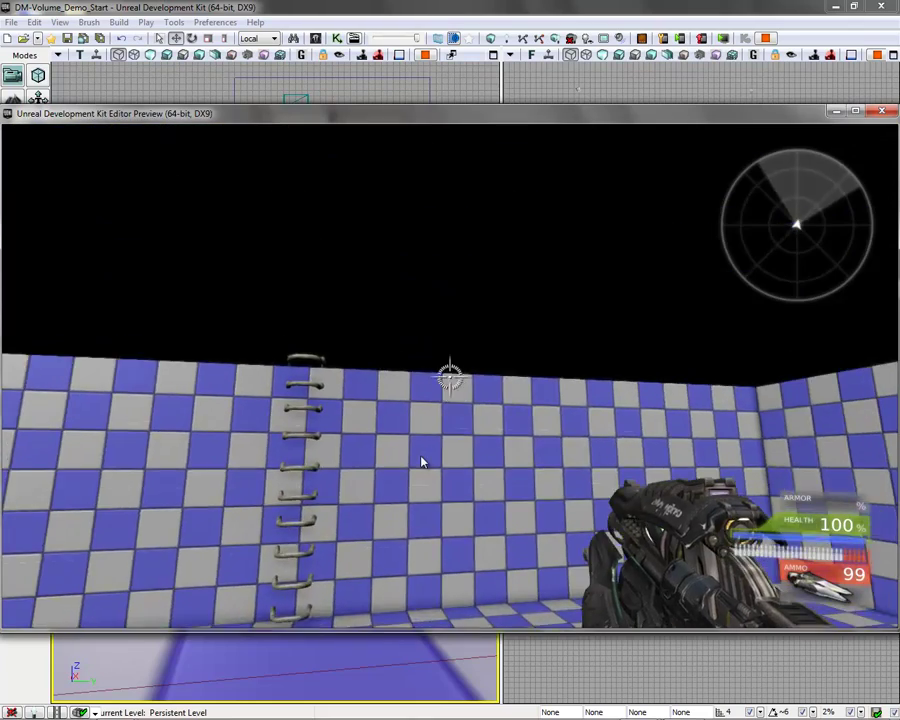
pyautogui.press('Escape')
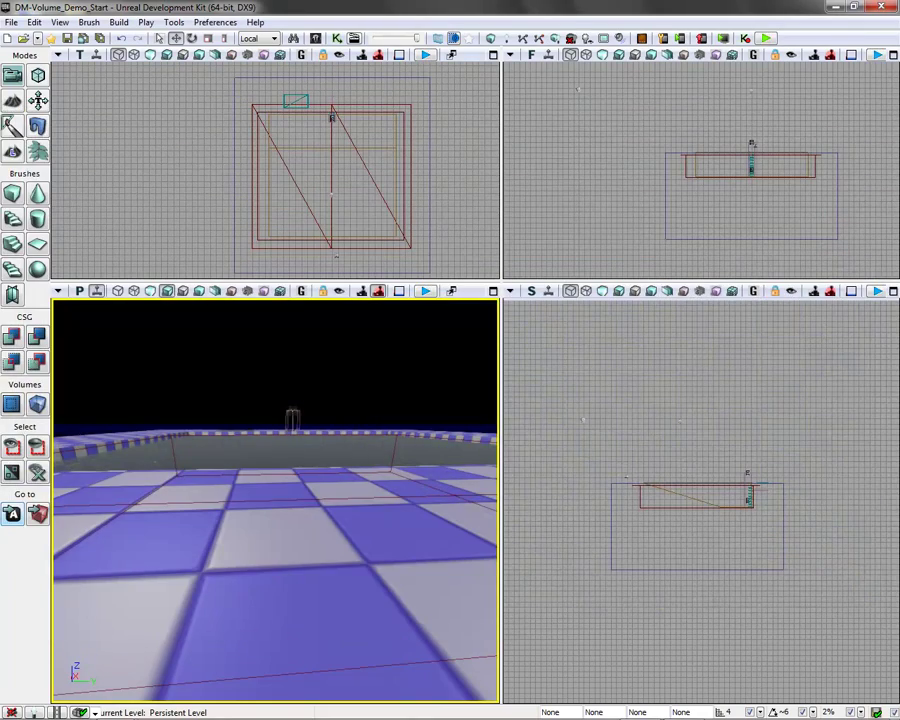
# Search the Content Browser's static meshes for "plane" after clearing the previous search and the Materials filter
pyautogui.click(60, 22)
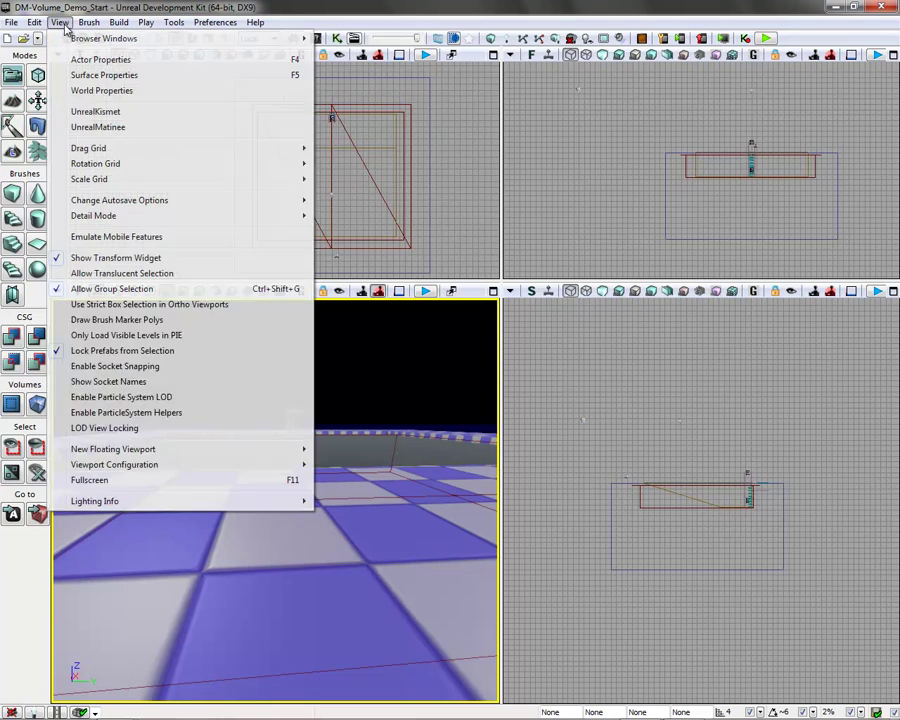
pyautogui.moveTo(100, 38)
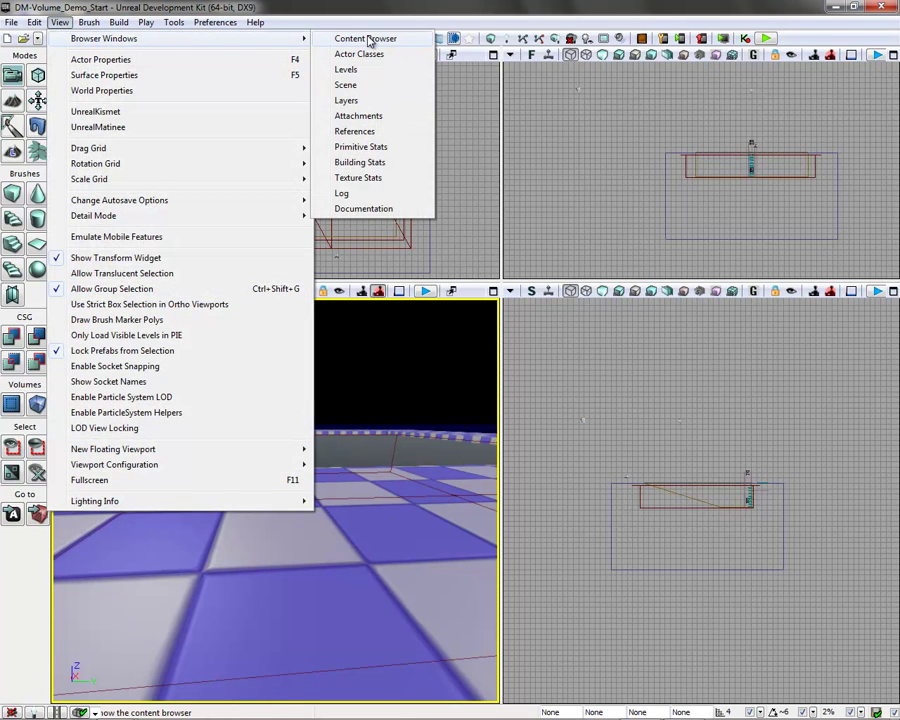
pyautogui.click(368, 39)
pyautogui.moveTo(307, 106); pyautogui.dragTo(462, 113)
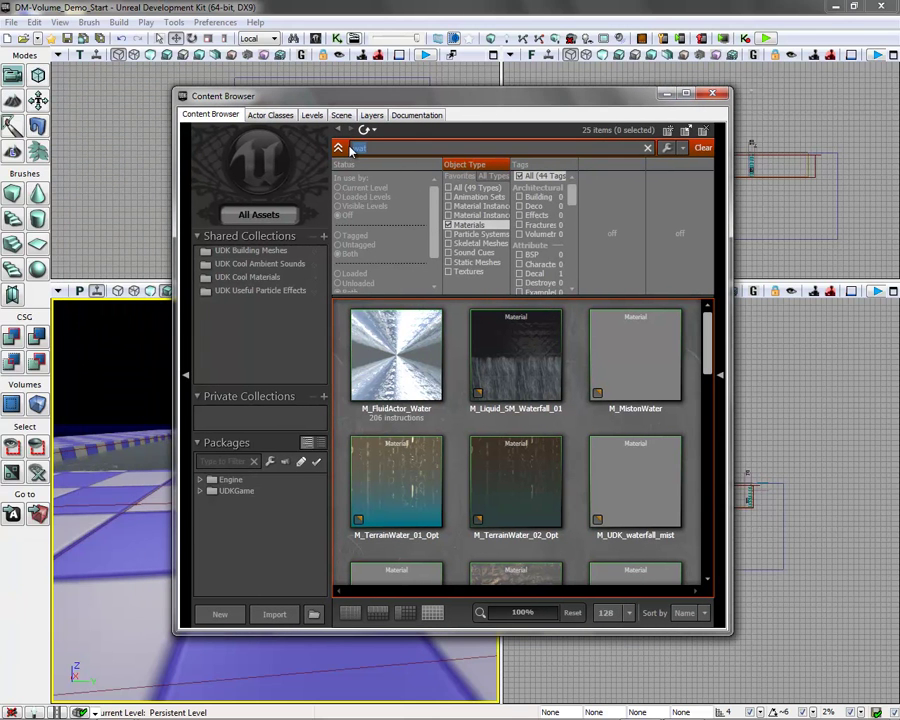
pyautogui.press('BackSpace')
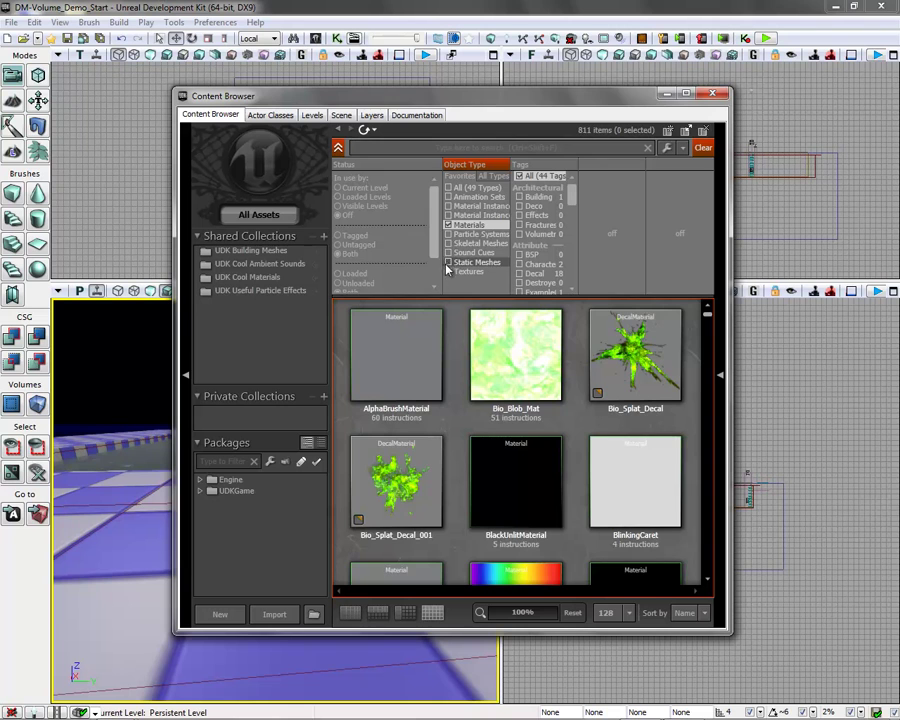
pyautogui.click(449, 263)
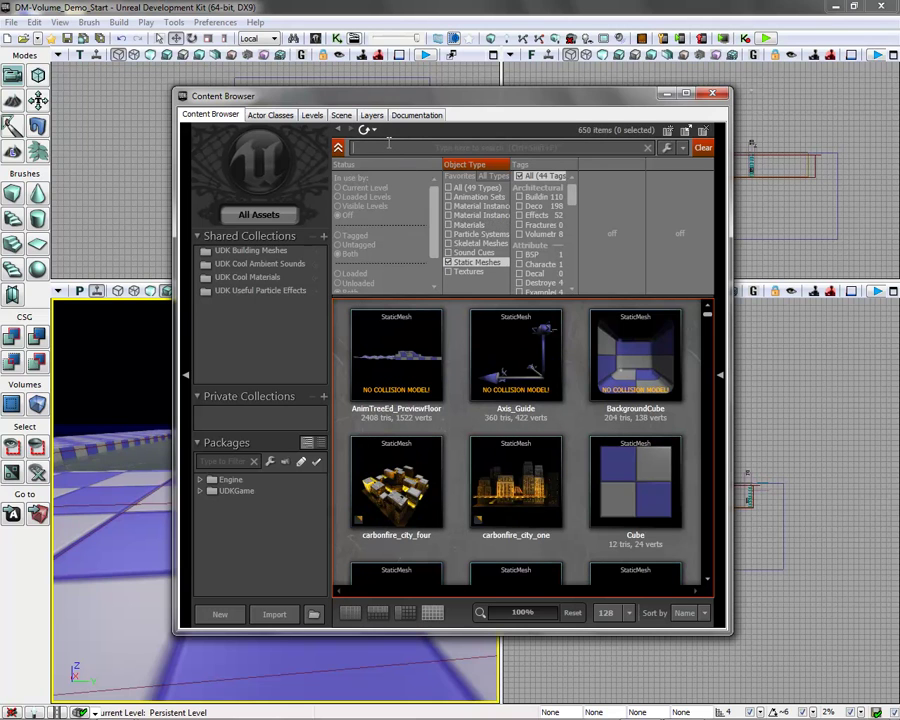
pyautogui.write('plane')
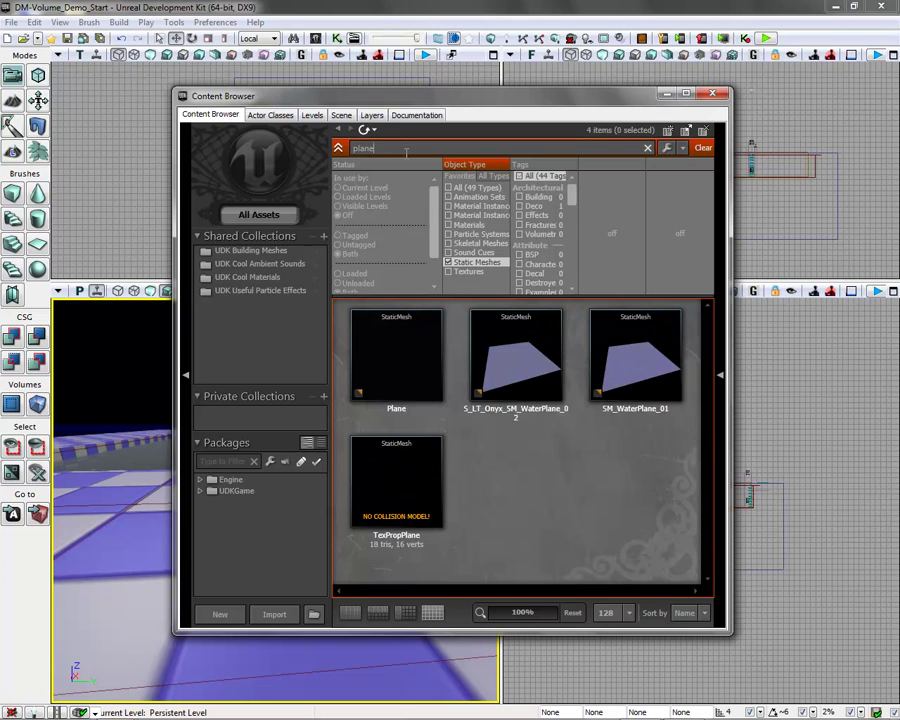
# Place the Plane static mesh in the level above the pit's near edge and close the Content Browser
pyautogui.click(400, 371)
pyautogui.moveTo(538, 100); pyautogui.dragTo(722, 99)
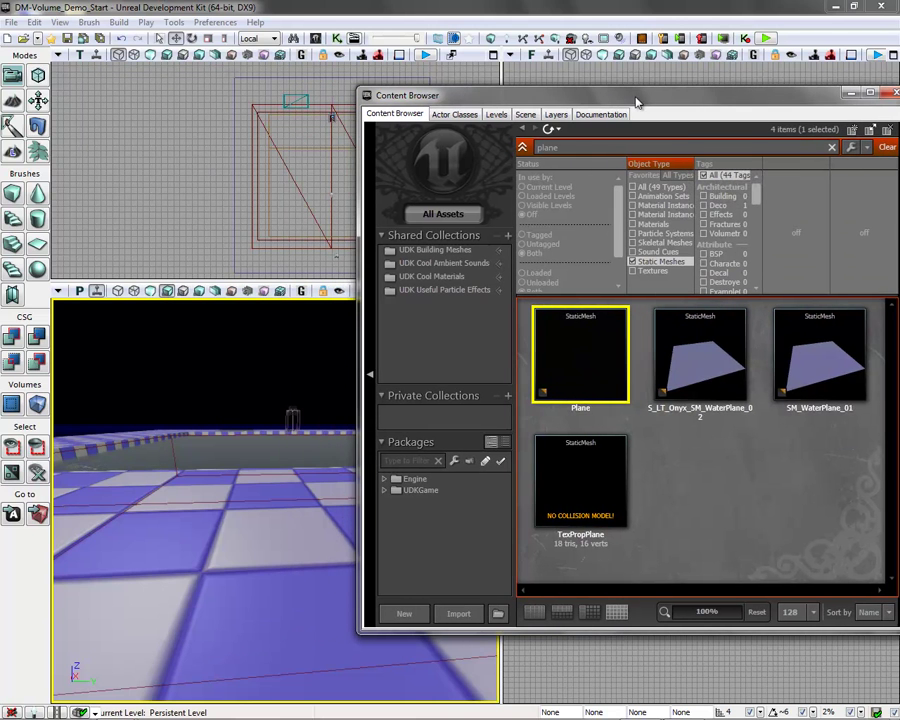
pyautogui.moveTo(575, 402); pyautogui.dragTo(257, 393)
pyautogui.moveTo(727, 97); pyautogui.dragTo(695, 105)
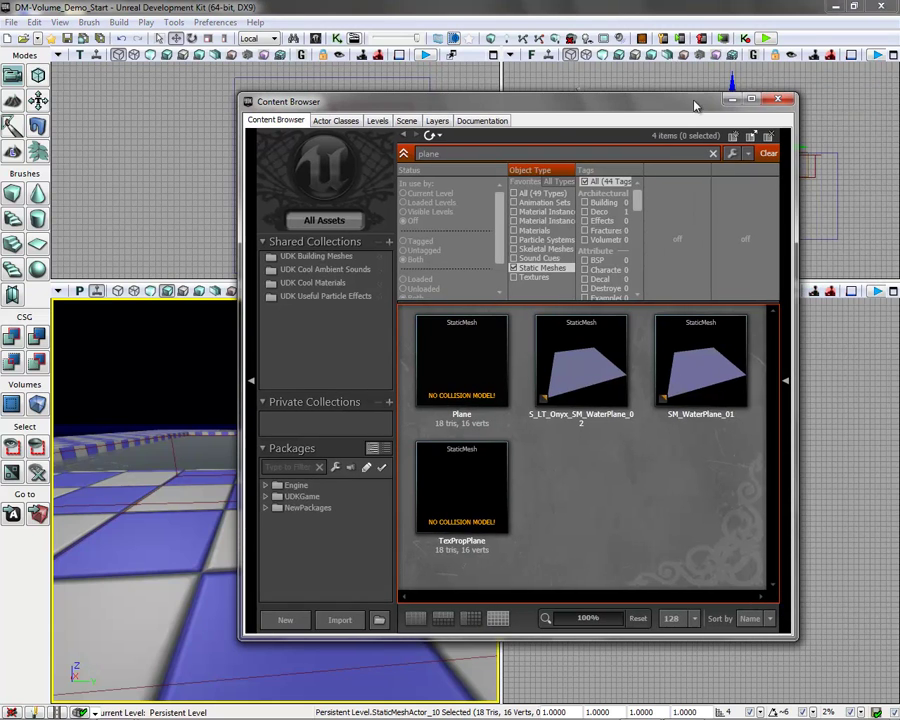
pyautogui.click(779, 99)
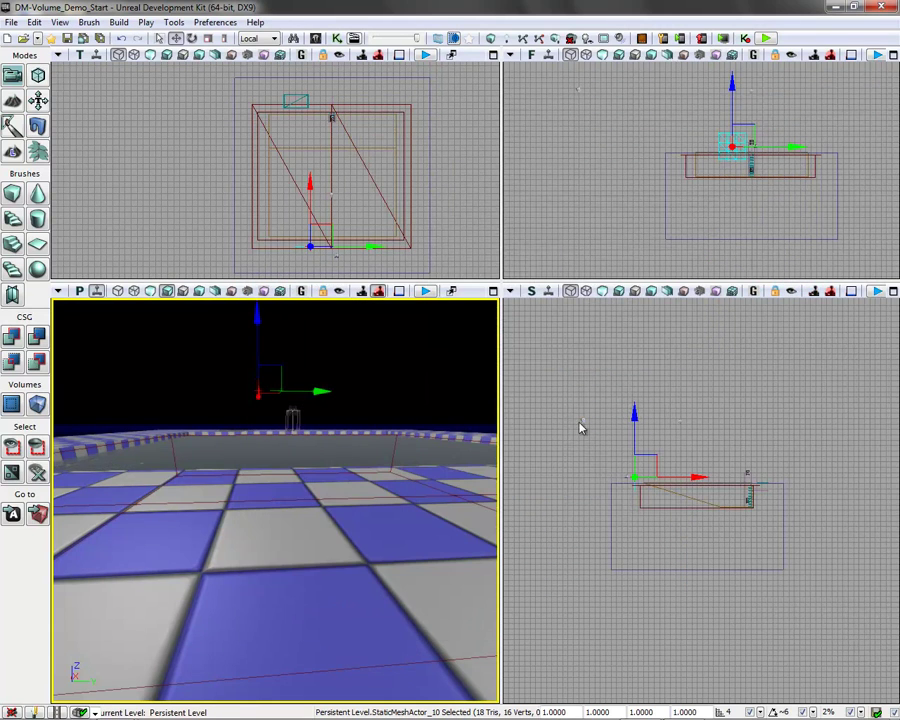
# Raise the upright plane mesh until its lower edge clears the pit's rim
pyautogui.moveTo(339, 464); pyautogui.dragTo(496, 433)
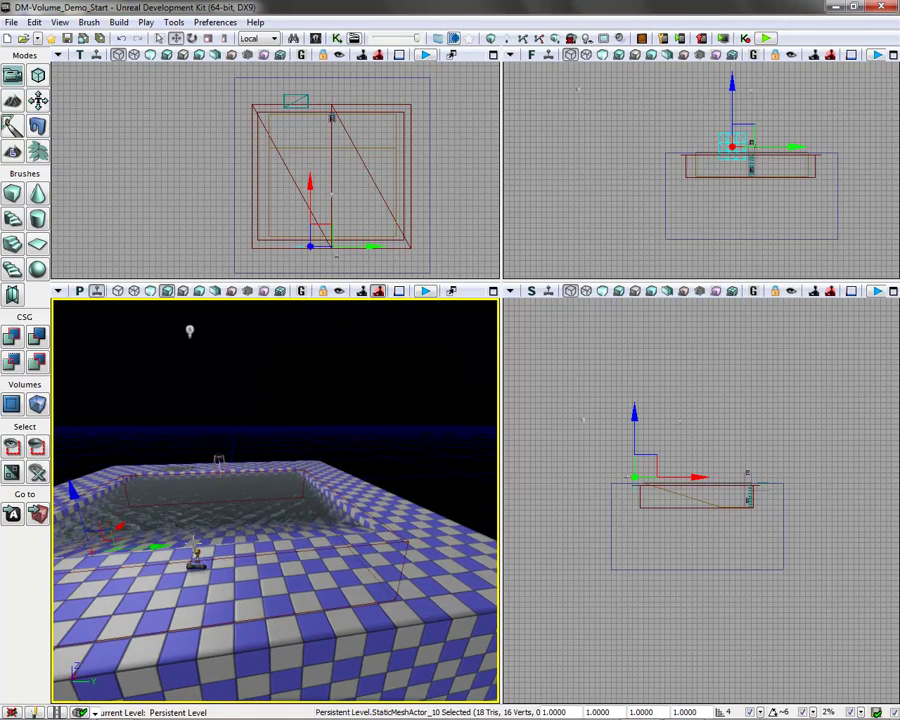
pyautogui.moveTo(463, 228); pyautogui.dragTo(464, 204)
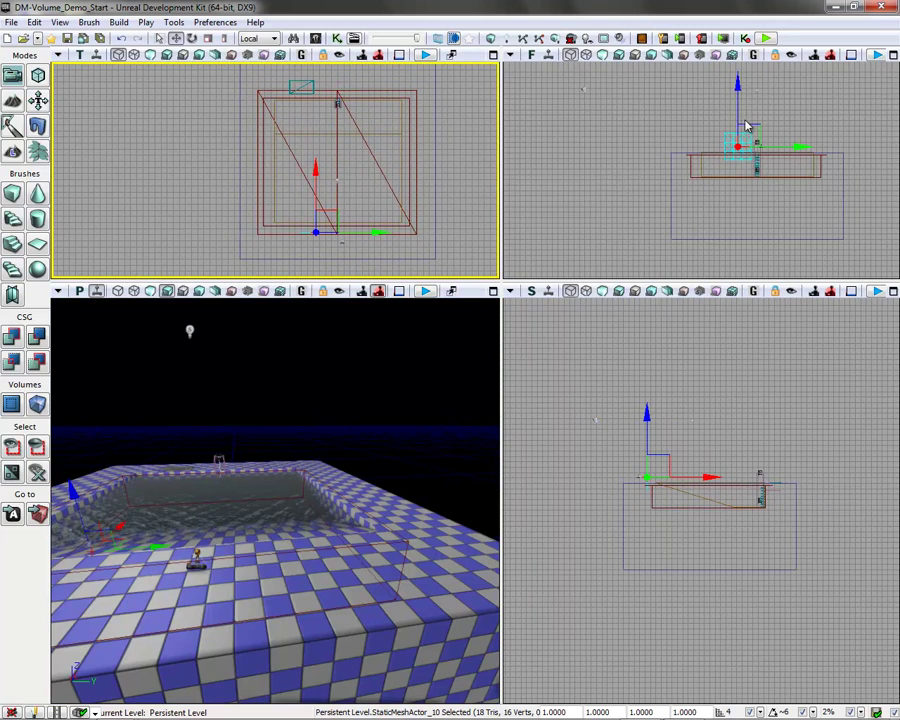
pyautogui.moveTo(737, 120); pyautogui.dragTo(737, 102)
# Move the plane mesh horizontally from the pit's near edge over the water and sideways toward the pit's centre line
pyautogui.moveTo(402, 476); pyautogui.dragTo(176, 298)
pyautogui.moveTo(176, 298); pyautogui.dragTo(56, 300, button='middle')
pyautogui.moveTo(442, 590); pyautogui.dragTo(500, 576)
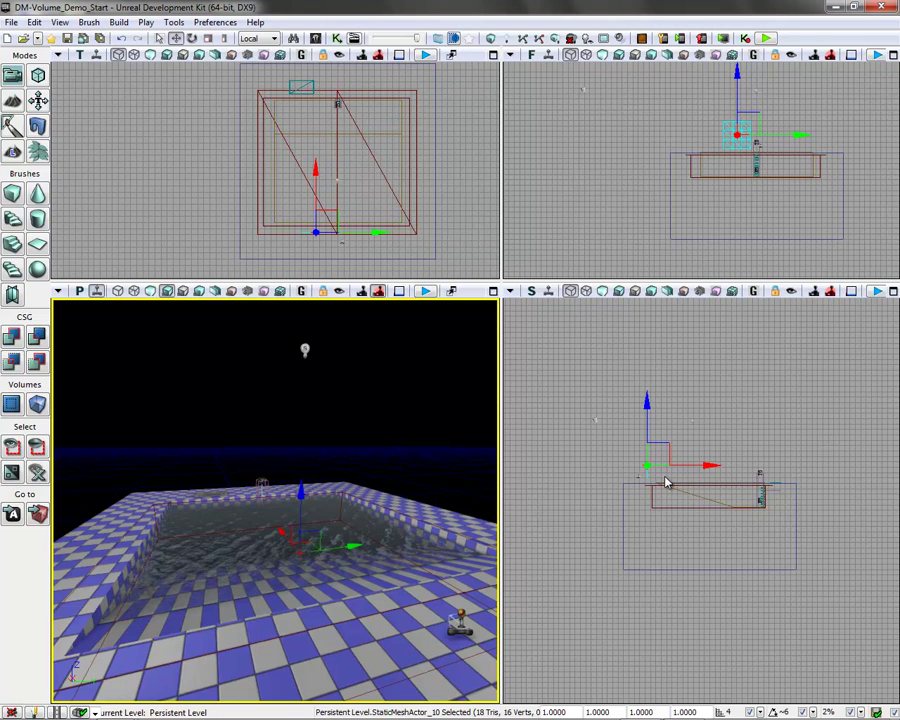
pyautogui.moveTo(472, 578); pyautogui.dragTo(492, 709)
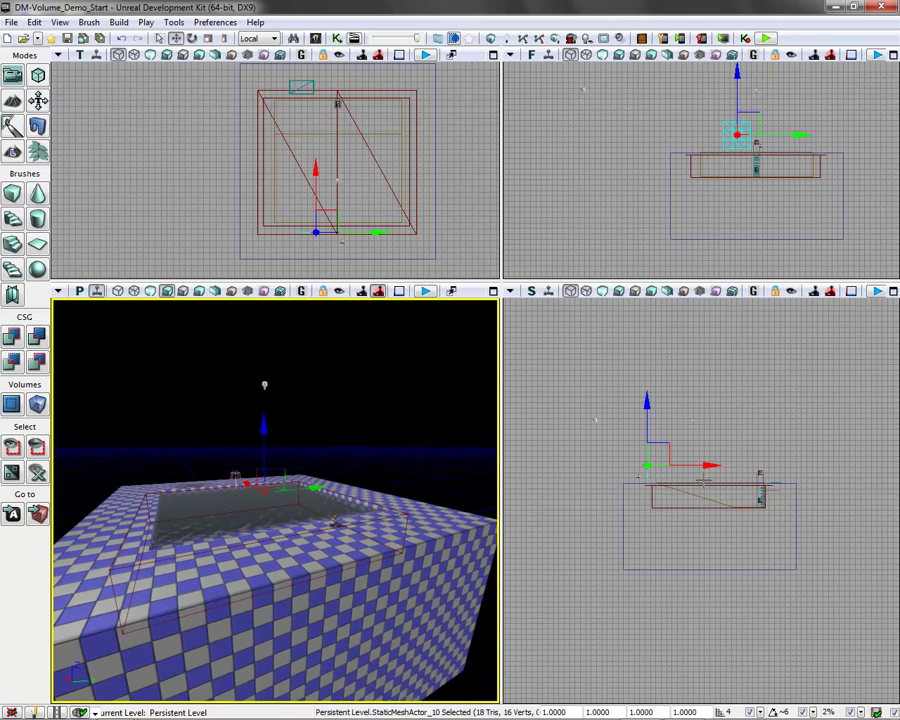
pyautogui.moveTo(688, 465); pyautogui.dragTo(725, 442)
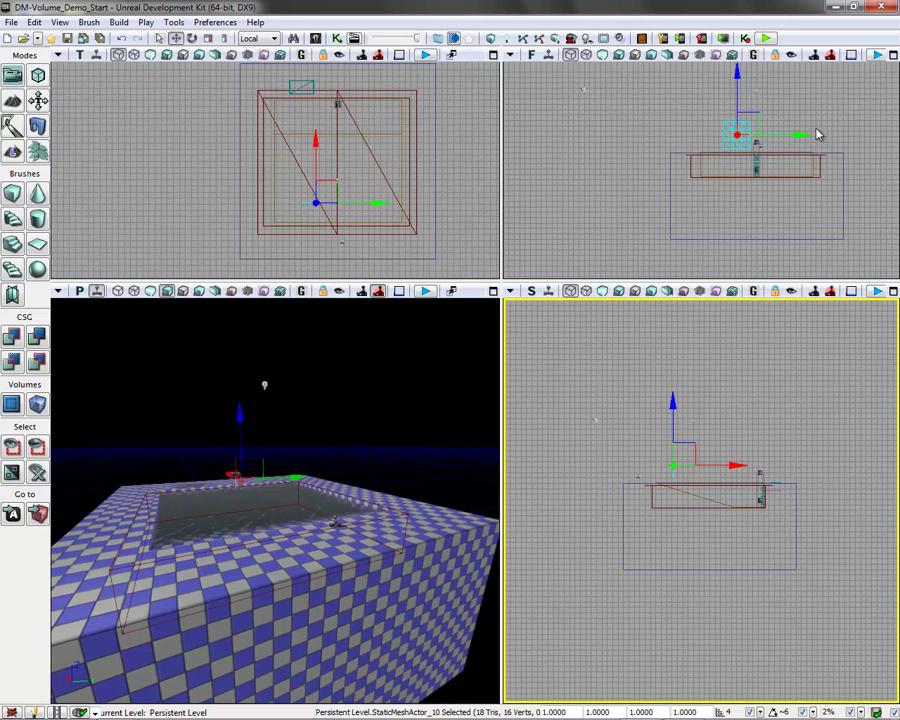
pyautogui.moveTo(788, 135); pyautogui.dragTo(801, 135)
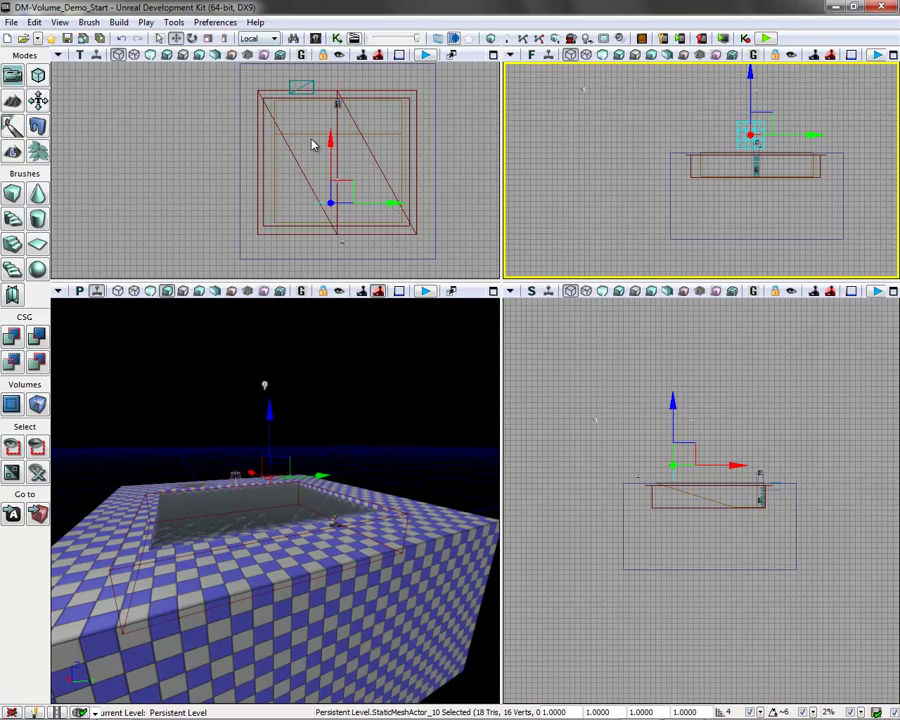
# Rotate the upright plane mesh to lie flat, facing down into the pit, and lower it to the water surface
pyautogui.click(193, 38)
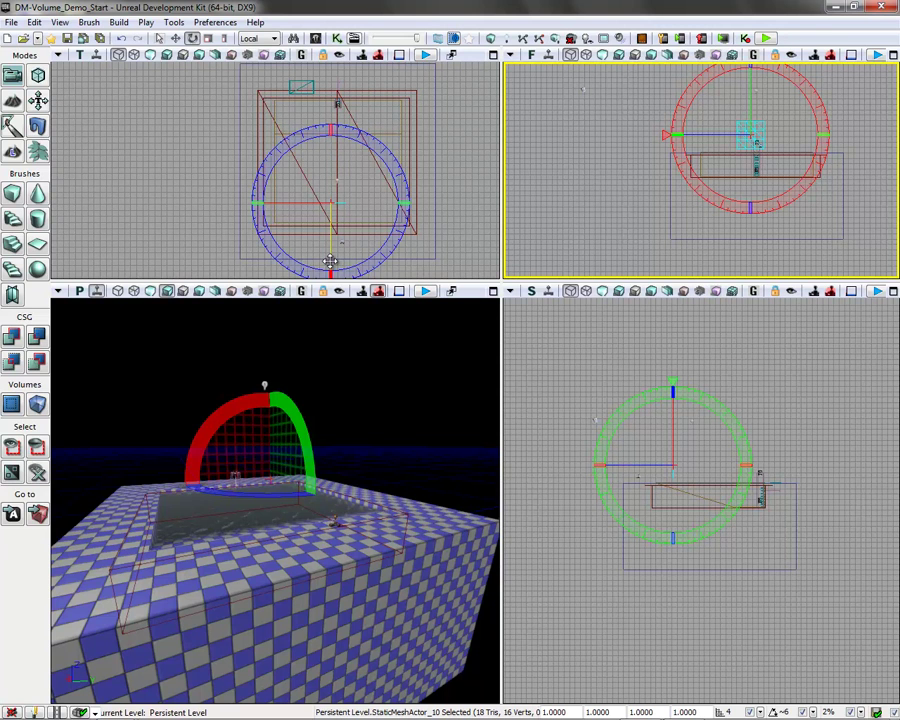
pyautogui.moveTo(330, 261); pyautogui.dragTo(338, 70)
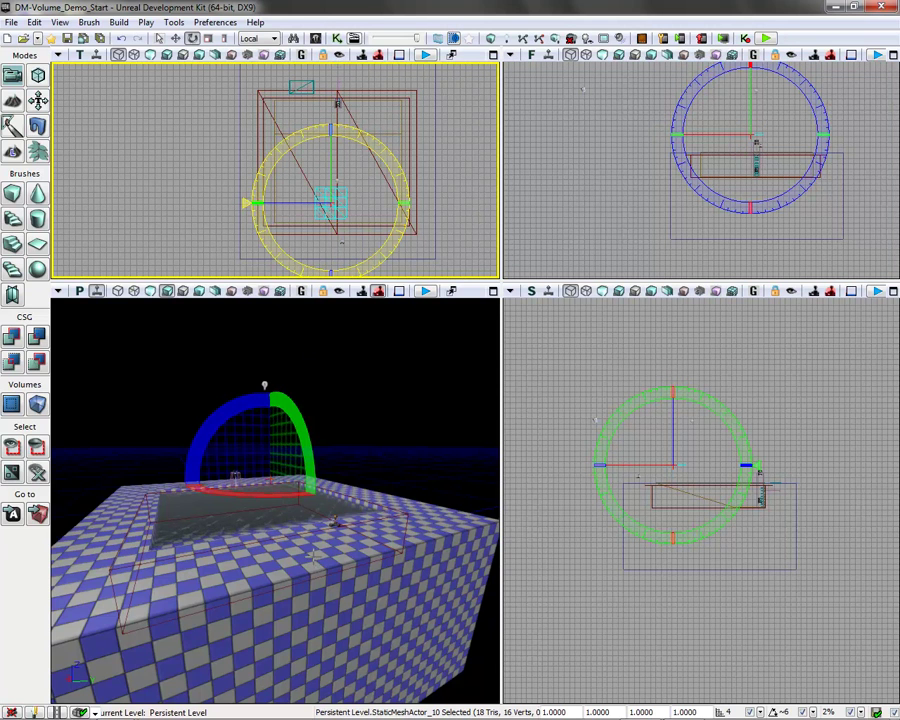
pyautogui.click(176, 38)
pyautogui.scroll(3, 694, 214)
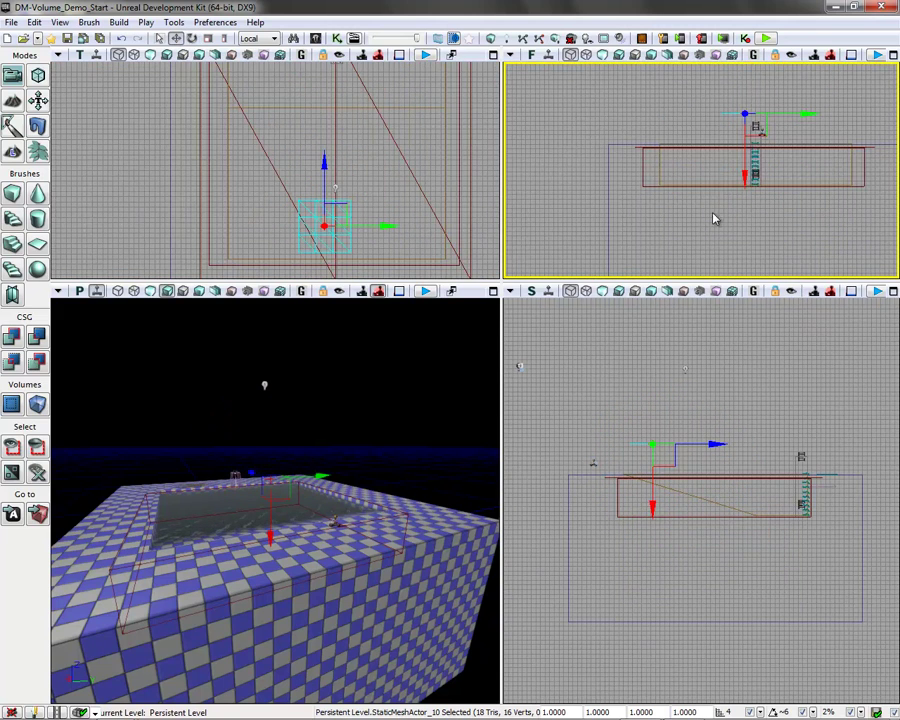
pyautogui.moveTo(744, 172); pyautogui.dragTo(740, 205)
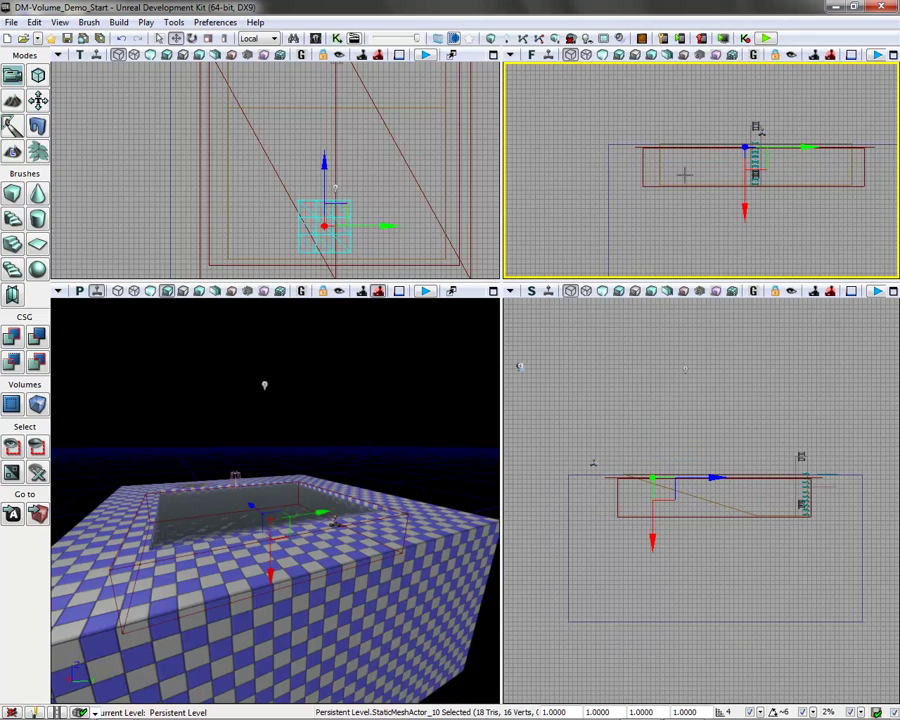
# Stretch the flat plane mesh non-uniformly to scale 5.0685 by 4.4903 so it covers the whole pit, and centre it over the opening
pyautogui.click(225, 40)
pyautogui.scroll(-3, 382, 211)
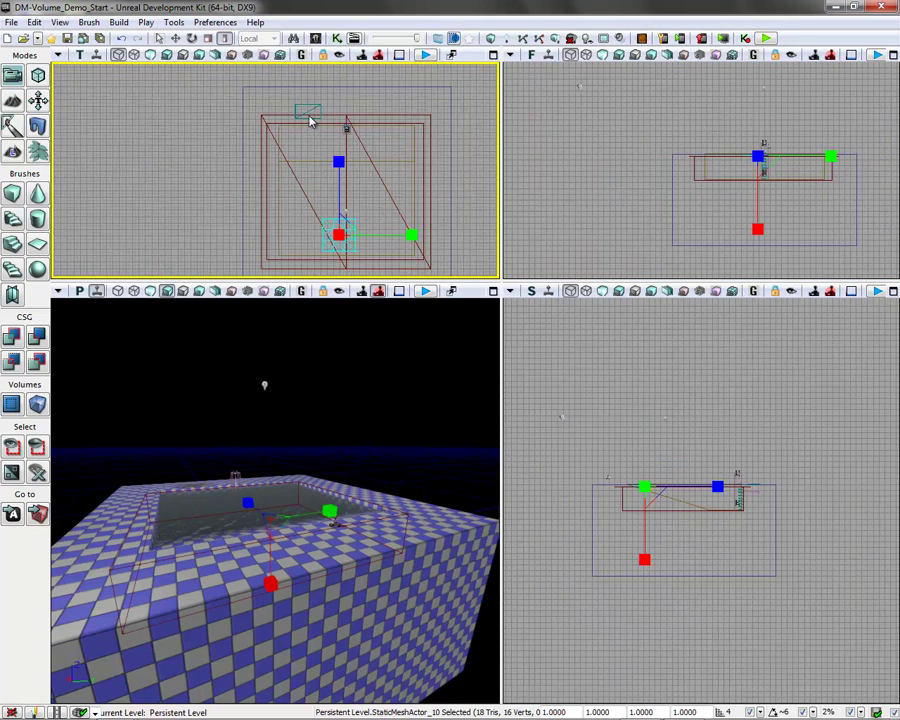
pyautogui.click(174, 38)
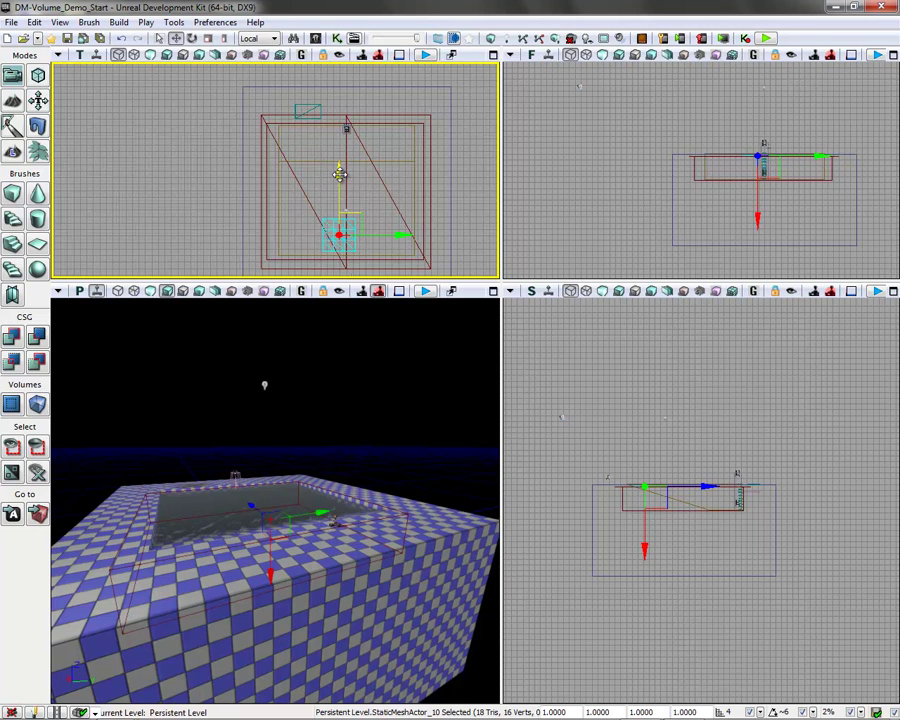
pyautogui.moveTo(340, 175)
pyautogui.mouseDown()
pyautogui.moveTo(342, 135)
pyautogui.moveTo(349, 160)
pyautogui.moveTo(376, 188)
pyautogui.moveTo(343, 150)
pyautogui.moveTo(350, 100)
pyautogui.moveTo(378, 56)
pyautogui.mouseUp()
pyautogui.click(225, 38)
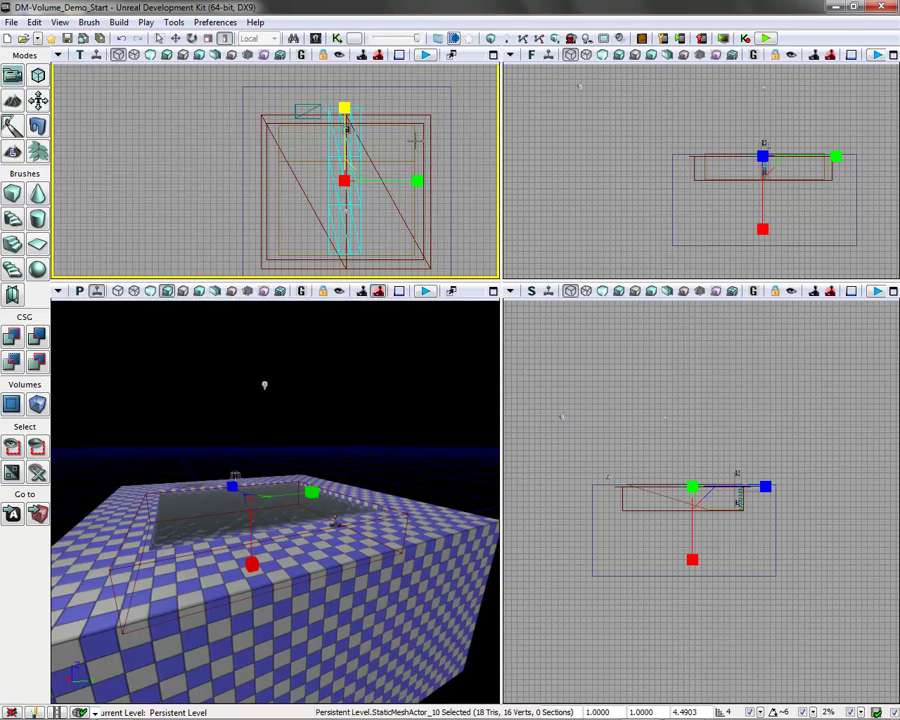
pyautogui.moveTo(419, 180); pyautogui.dragTo(497, 169)
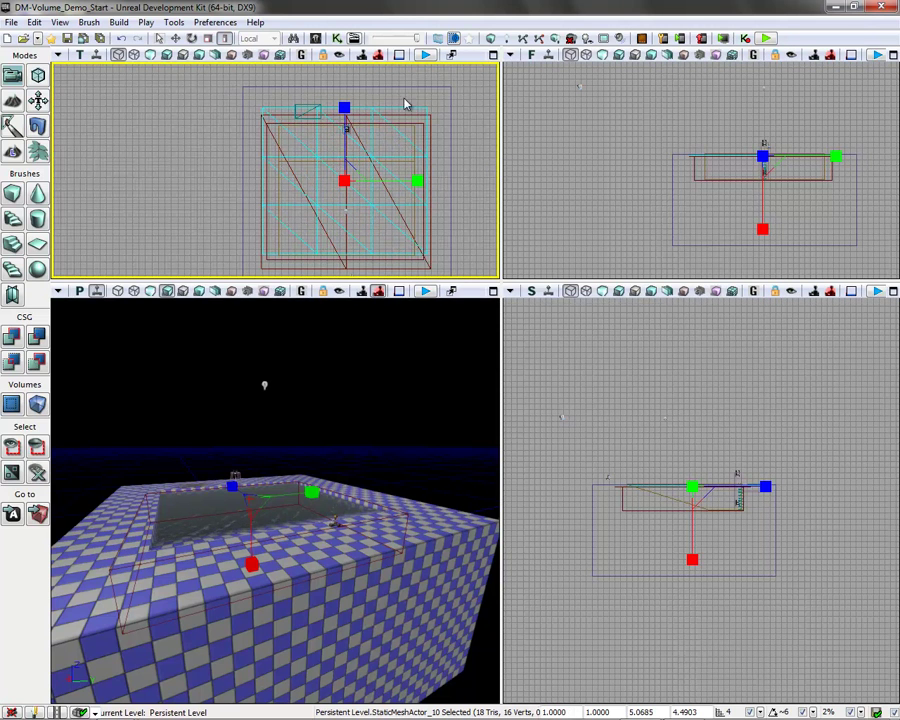
pyautogui.click(175, 38)
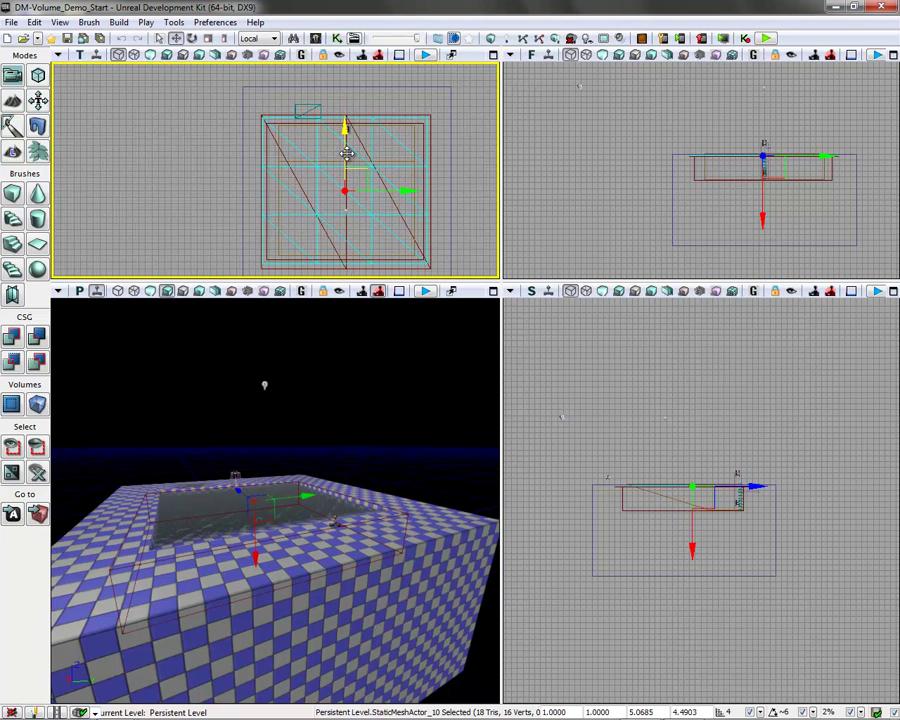
pyautogui.moveTo(347, 153)
pyautogui.mouseDown()
pyautogui.moveTo(366, 157)
pyautogui.moveTo(384, 189)
pyautogui.mouseUp()
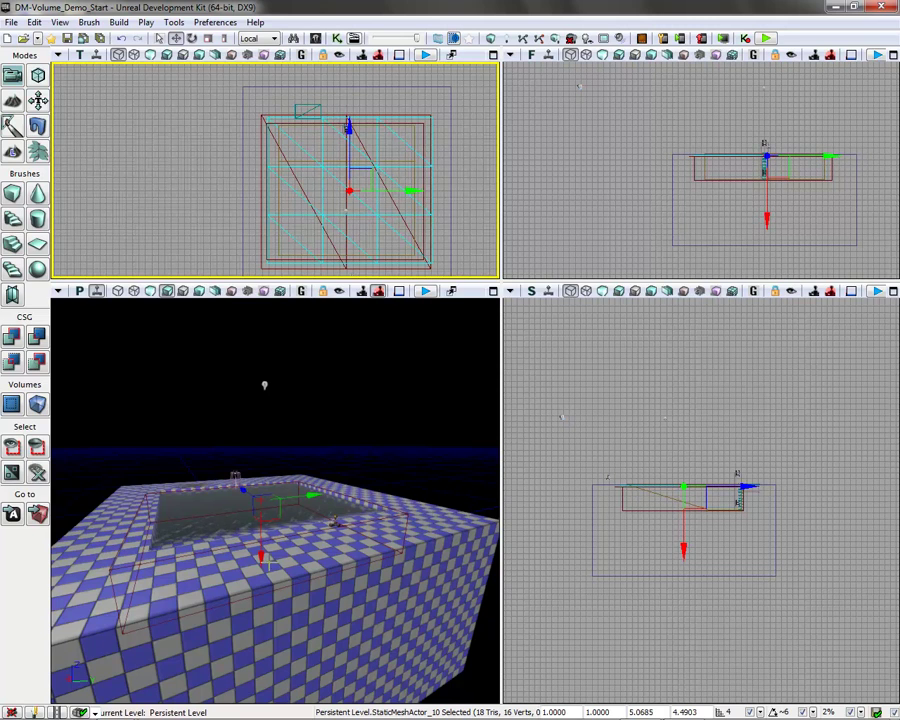
# View the plane's underside from inside the pit, rebuild the entire level and dismiss the map check
pyautogui.moveTo(268, 561); pyautogui.dragTo(235, 560)
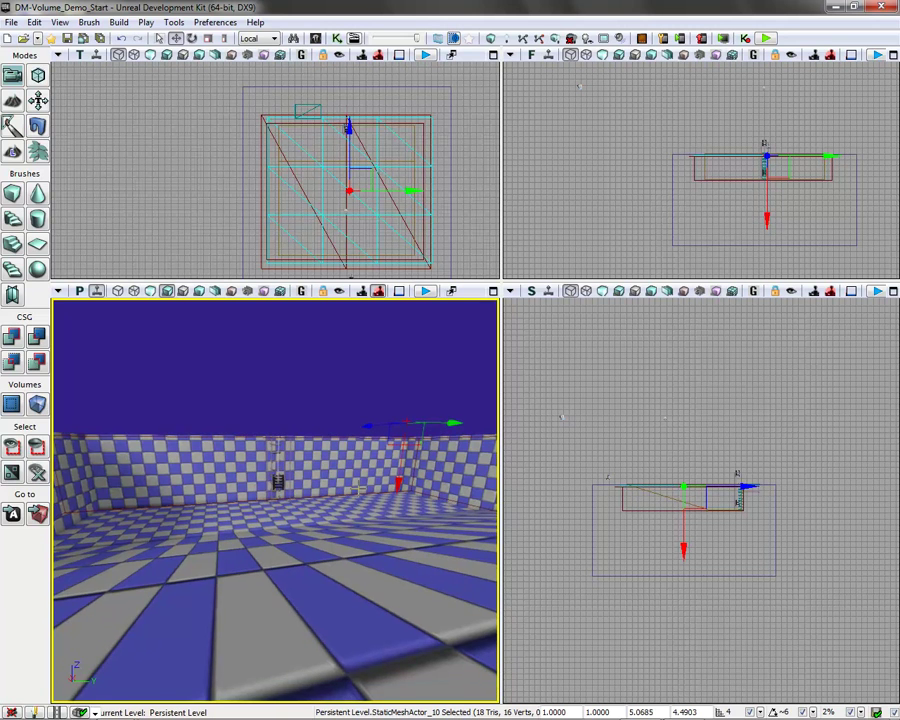
pyautogui.moveTo(360, 489); pyautogui.dragTo(384, 429, button='right')
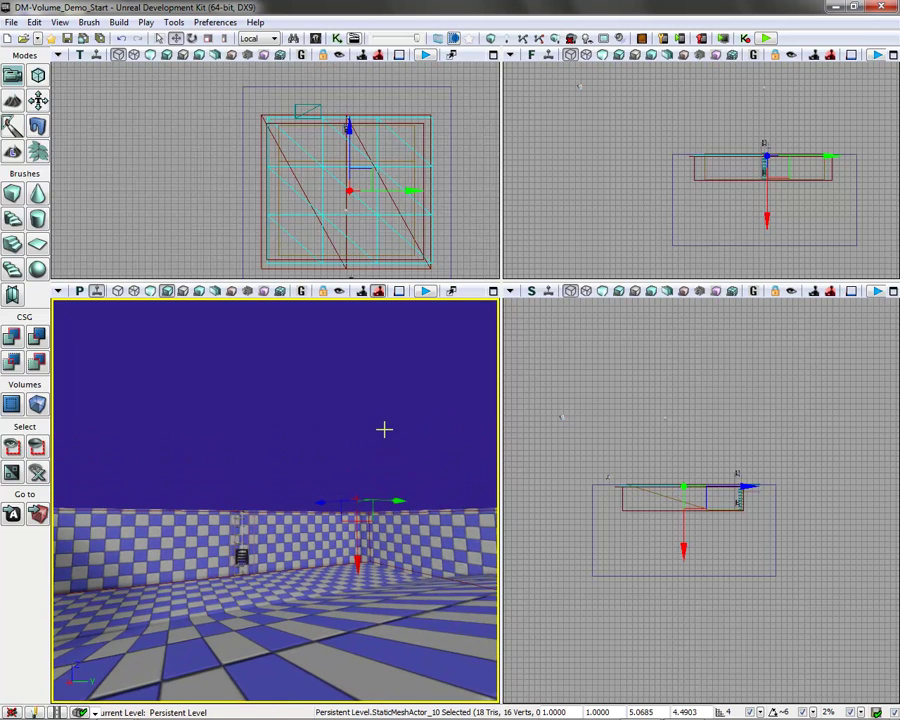
pyautogui.click(119, 23)
pyautogui.click(143, 120)
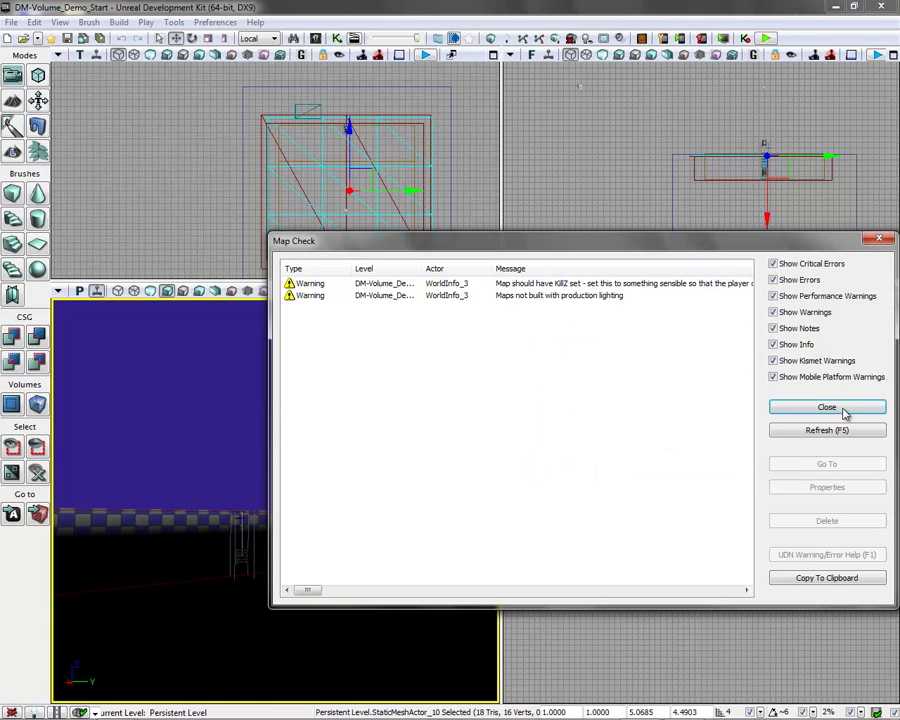
pyautogui.click(843, 410)
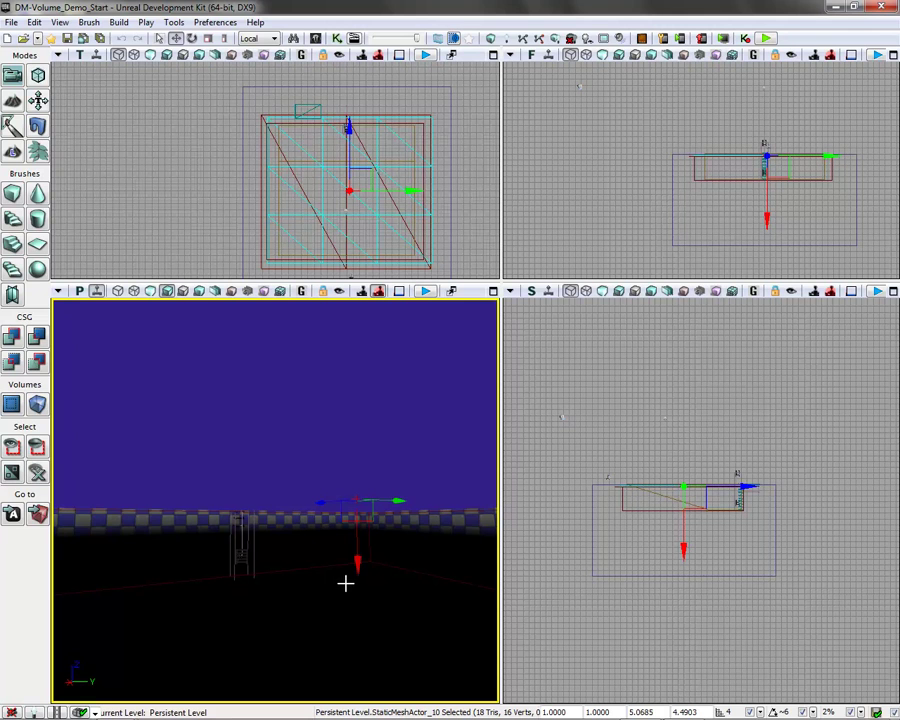
# Disable Cast Shadow, Cast Dynamic Shadow and Cast Static Shadow in the plane mesh's lighting properties
pyautogui.press('F4')
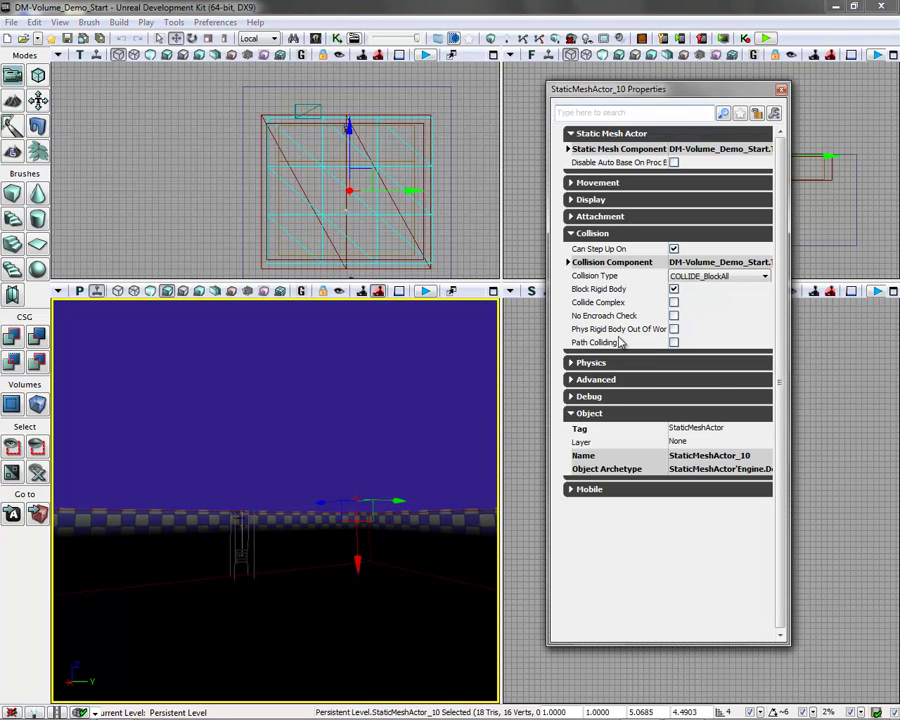
pyautogui.click(568, 149)
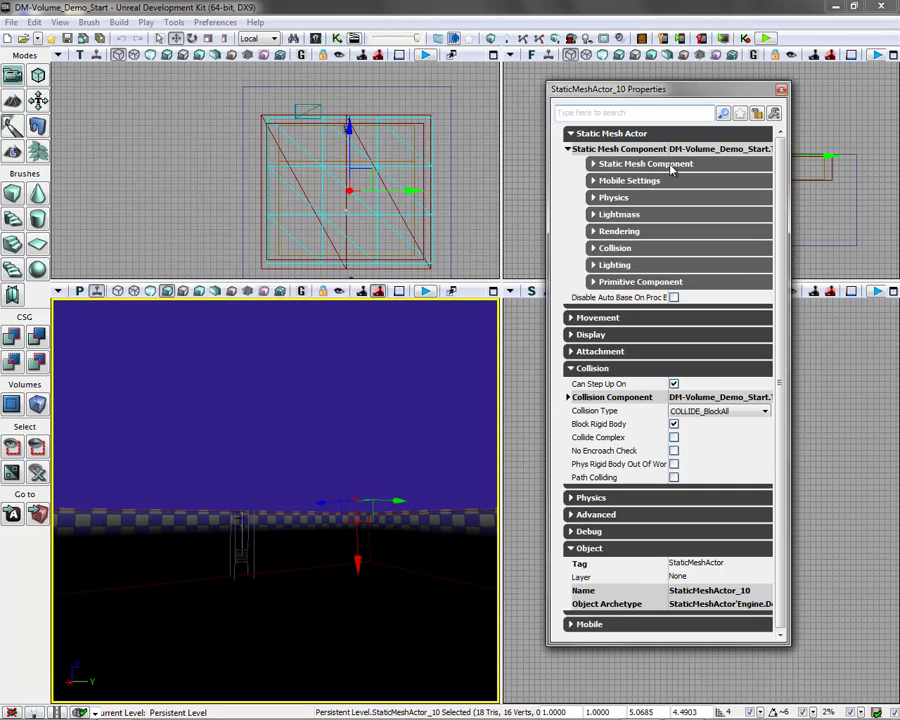
pyautogui.click(614, 266)
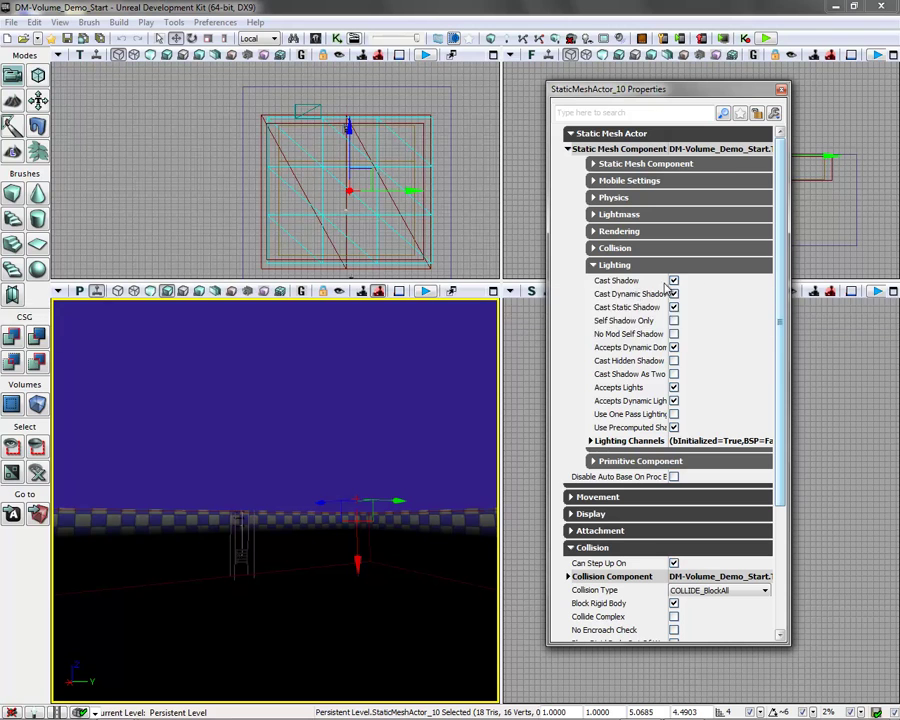
pyautogui.click(673, 280)
pyautogui.click(673, 293)
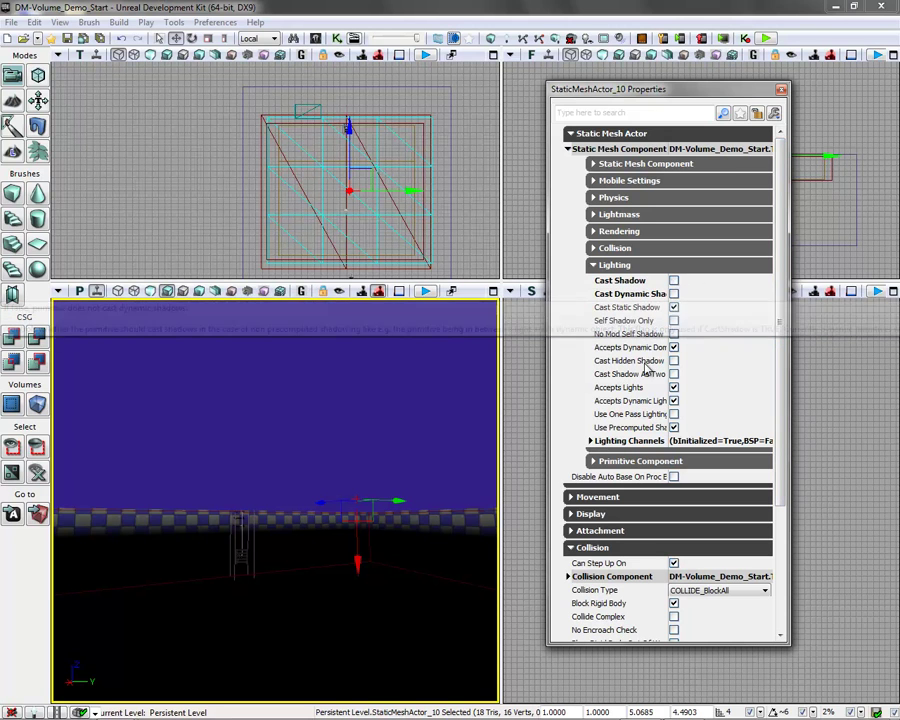
pyautogui.click(673, 307)
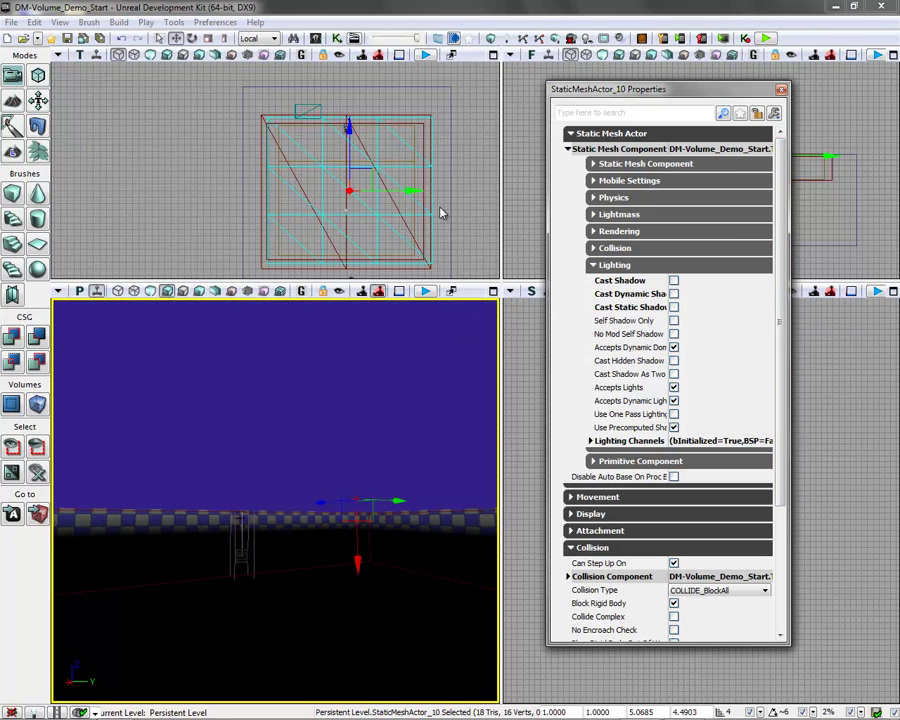
# Rebuild the whole level, dismiss the map check and inspect the pit from above and below the water
pyautogui.click(119, 22)
pyautogui.click(142, 121)
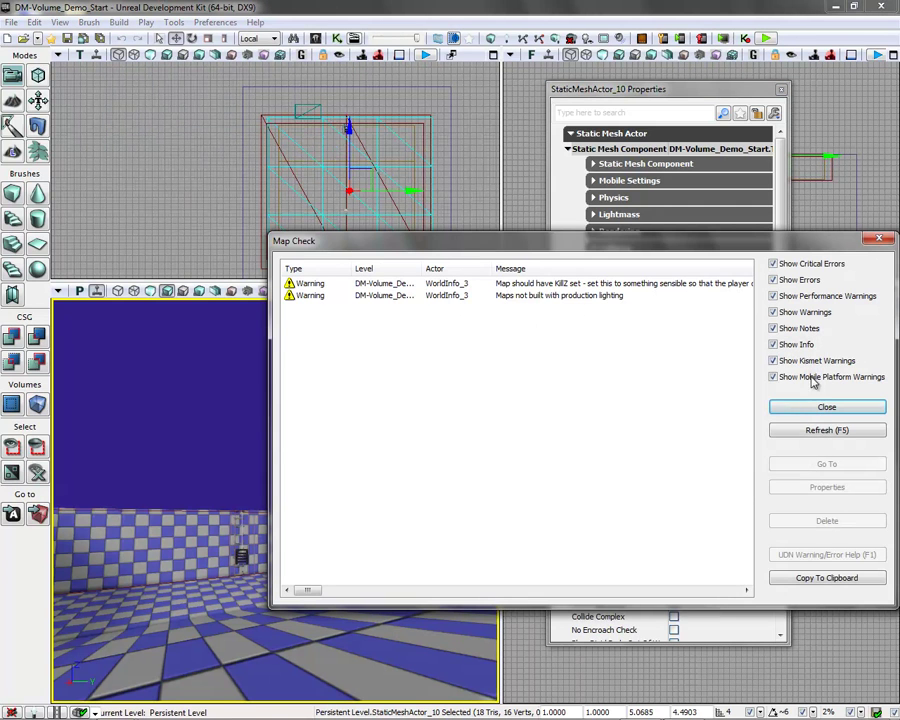
pyautogui.click(822, 407)
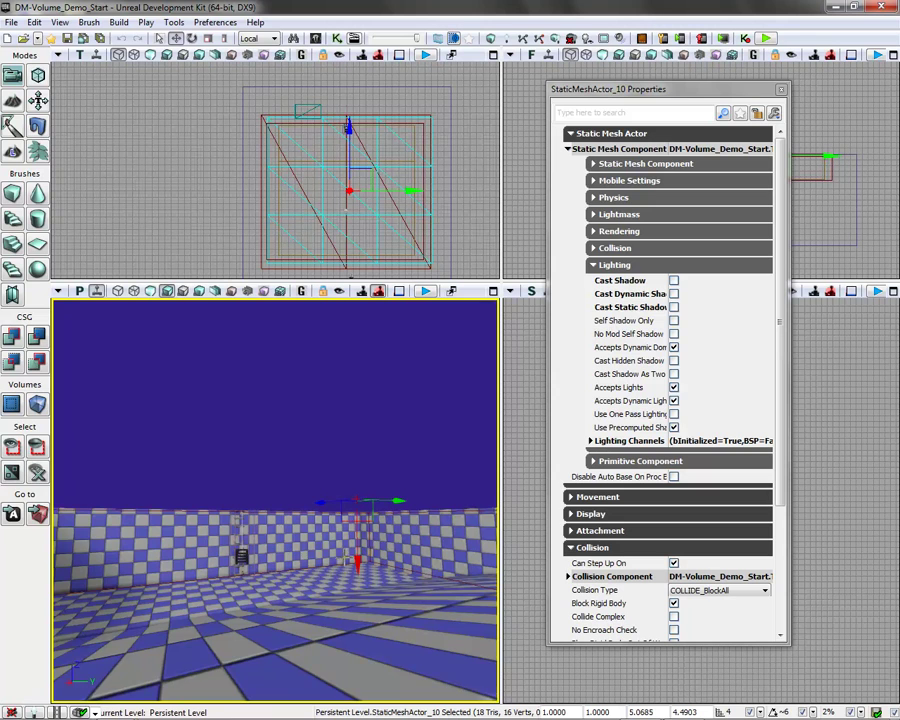
pyautogui.moveTo(345, 559); pyautogui.dragTo(357, 670, button='middle')
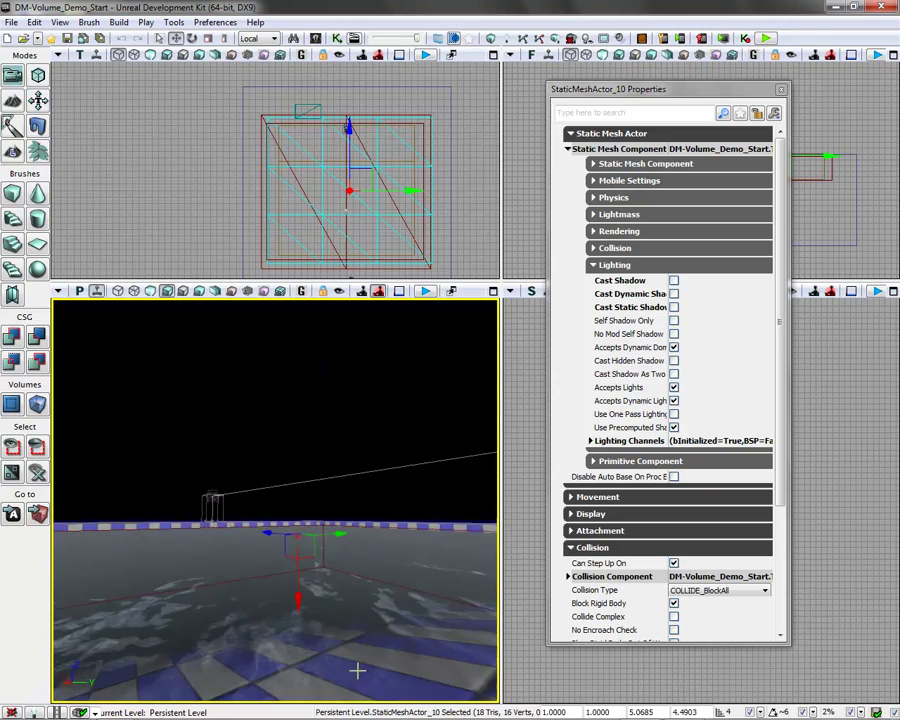
pyautogui.moveTo(357, 671); pyautogui.dragTo(357, 700)
pyautogui.moveTo(293, 541); pyautogui.dragTo(255, 330)
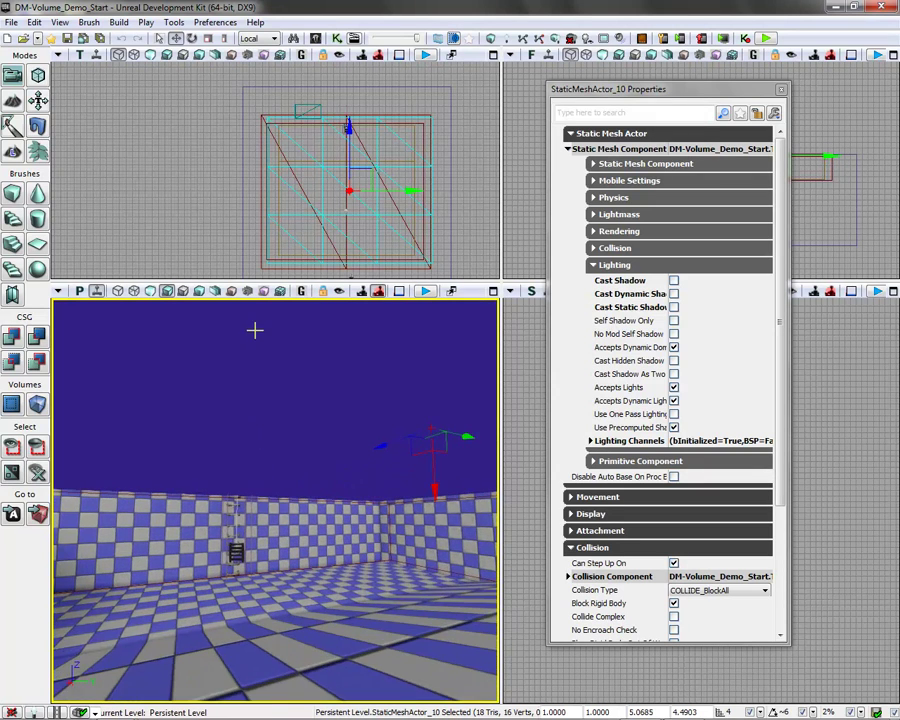
# Add one empty material slot in the plane mesh component's rendering properties
pyautogui.click(594, 265)
pyautogui.click(594, 164)
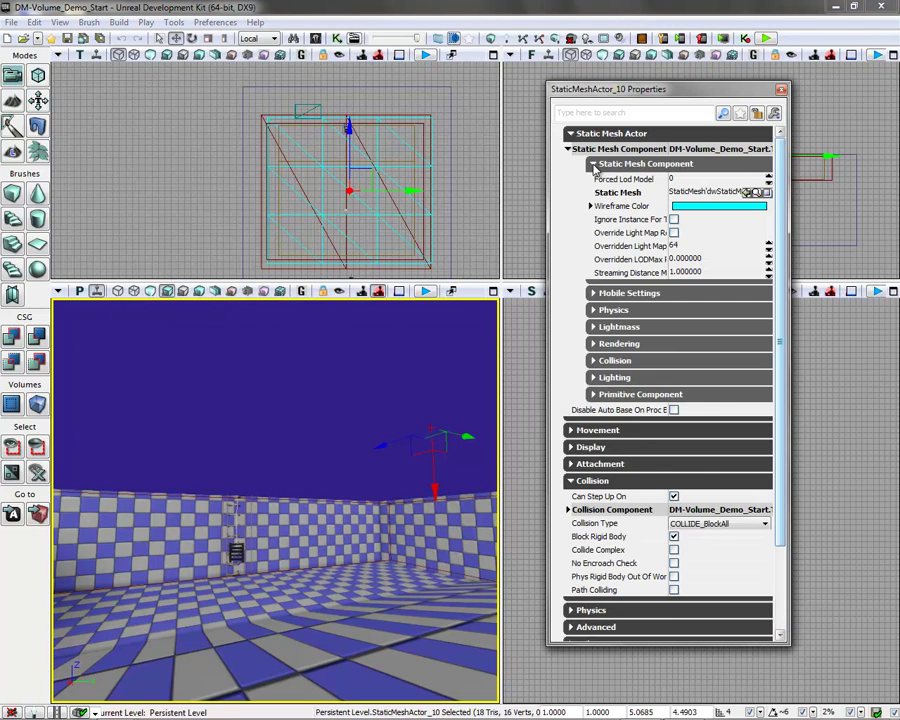
pyautogui.click(594, 165)
pyautogui.click(594, 232)
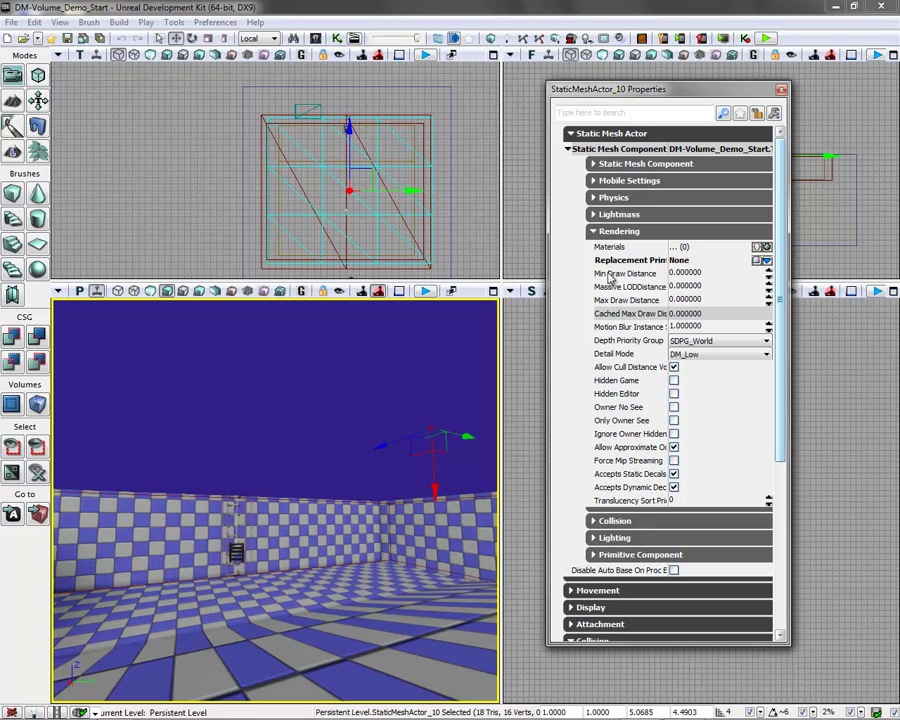
pyautogui.click(766, 248)
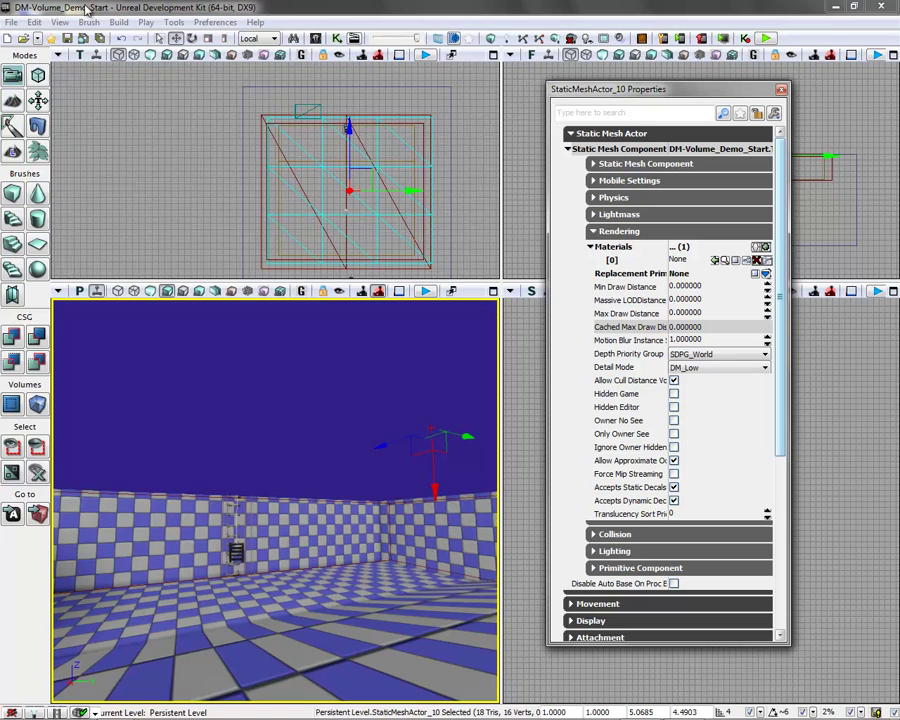
# Search the Content Browser for "wat" with the object type filter switched from Static Meshes to Materials
pyautogui.click(60, 22)
pyautogui.moveTo(120, 36)
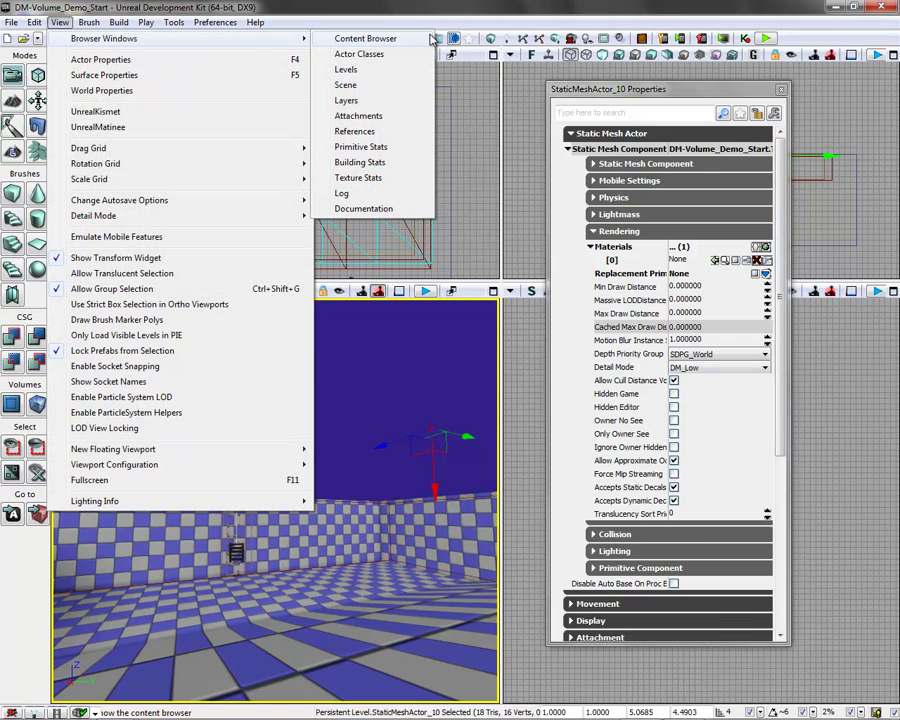
pyautogui.click(445, 30)
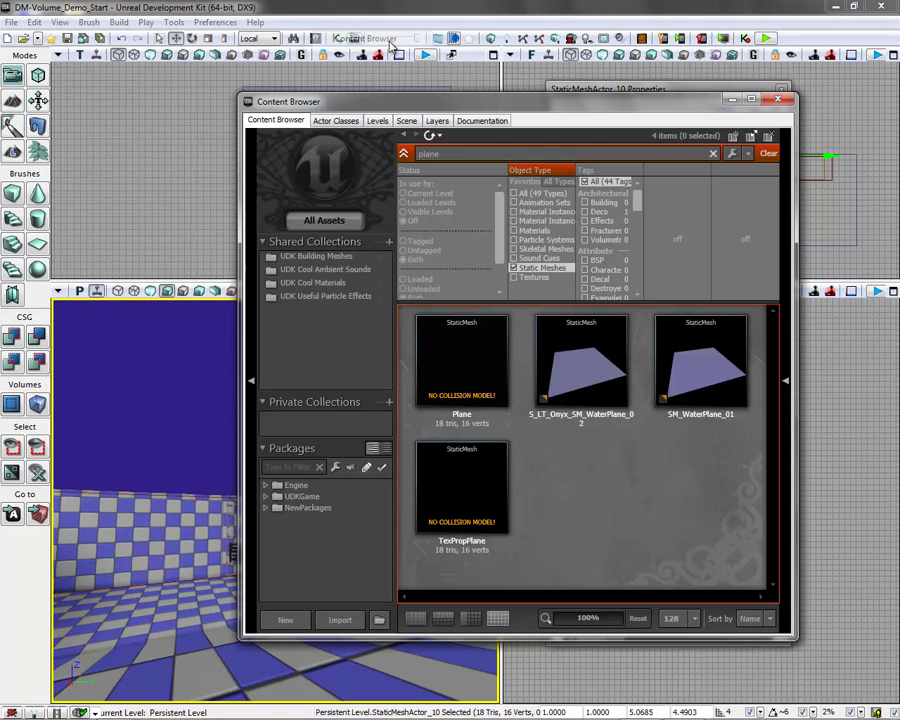
pyautogui.click(514, 231)
pyautogui.click(514, 268)
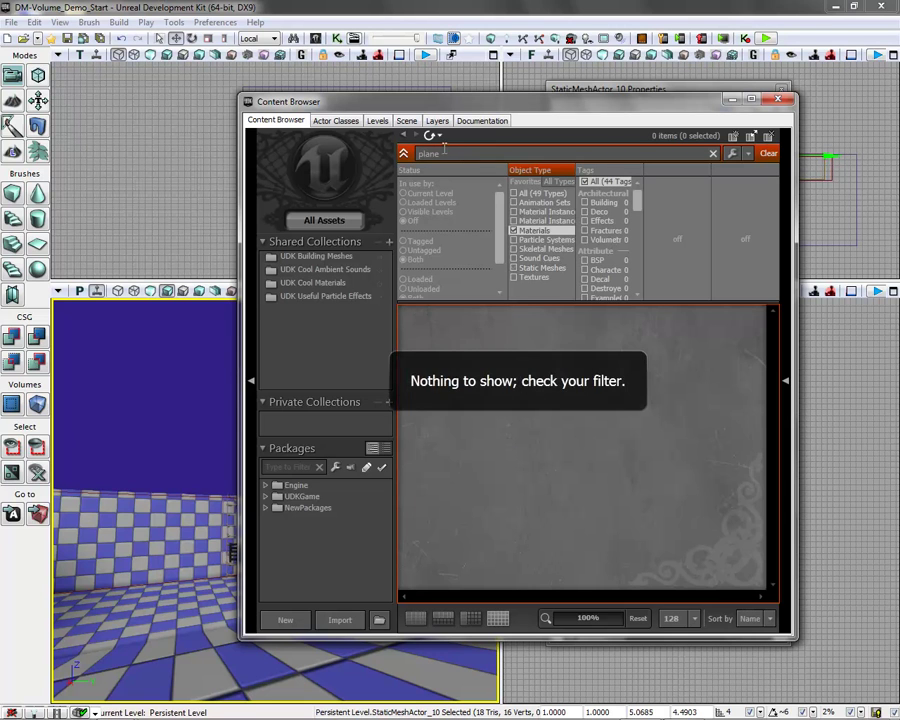
pyautogui.moveTo(388, 157); pyautogui.dragTo(381, 157)
pyautogui.write('wat')
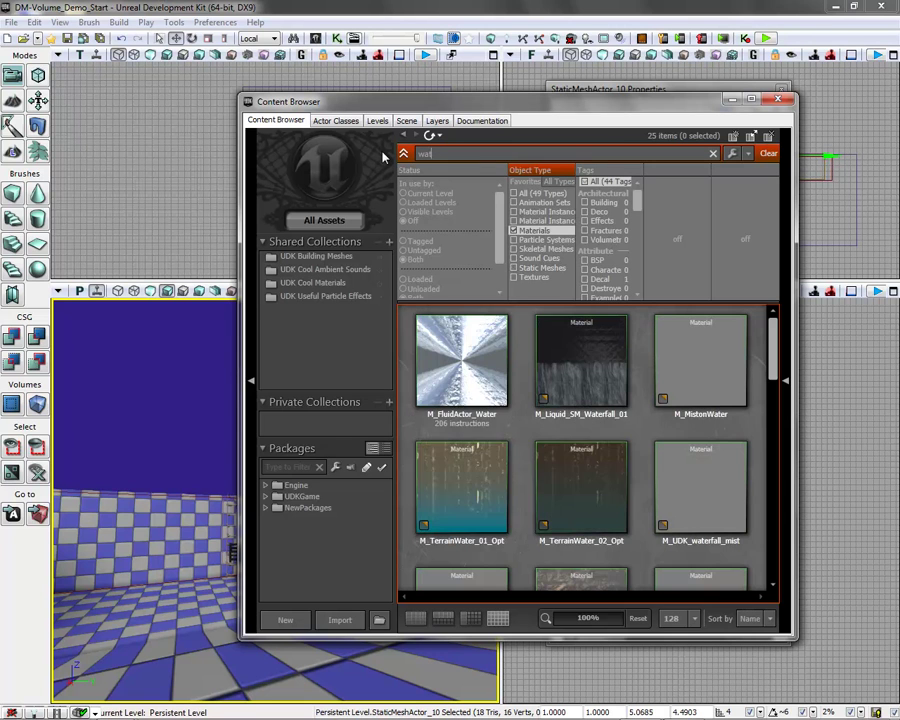
# Assign the M_FluidActor_Water material to the plane mesh's material slot 0 and close the properties and Content Browser
pyautogui.click(462, 355)
pyautogui.moveTo(613, 125); pyautogui.dragTo(453, 122)
pyautogui.click(657, 93)
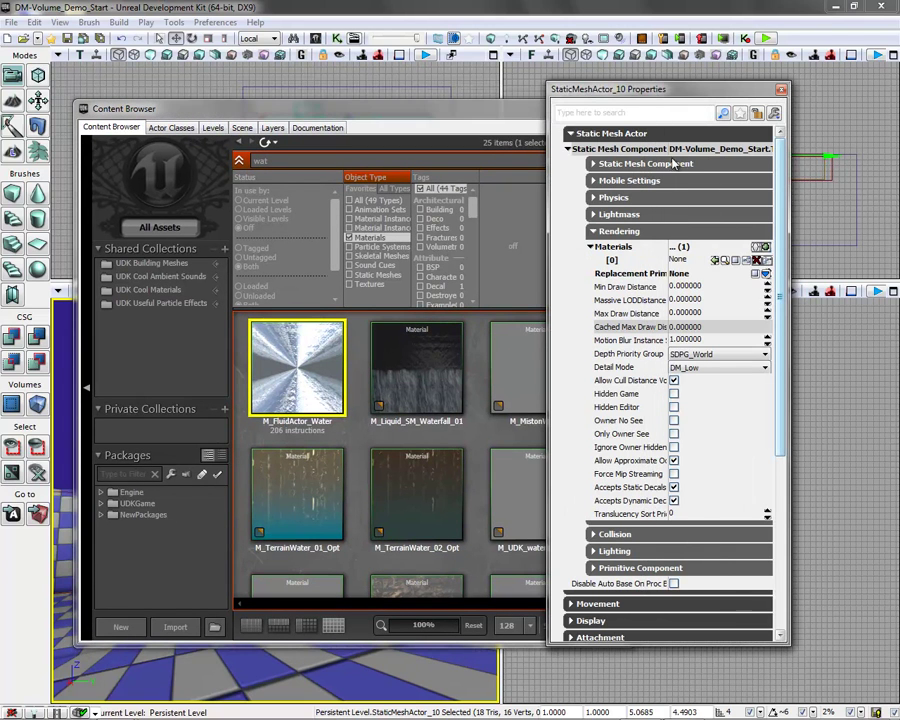
pyautogui.click(714, 260)
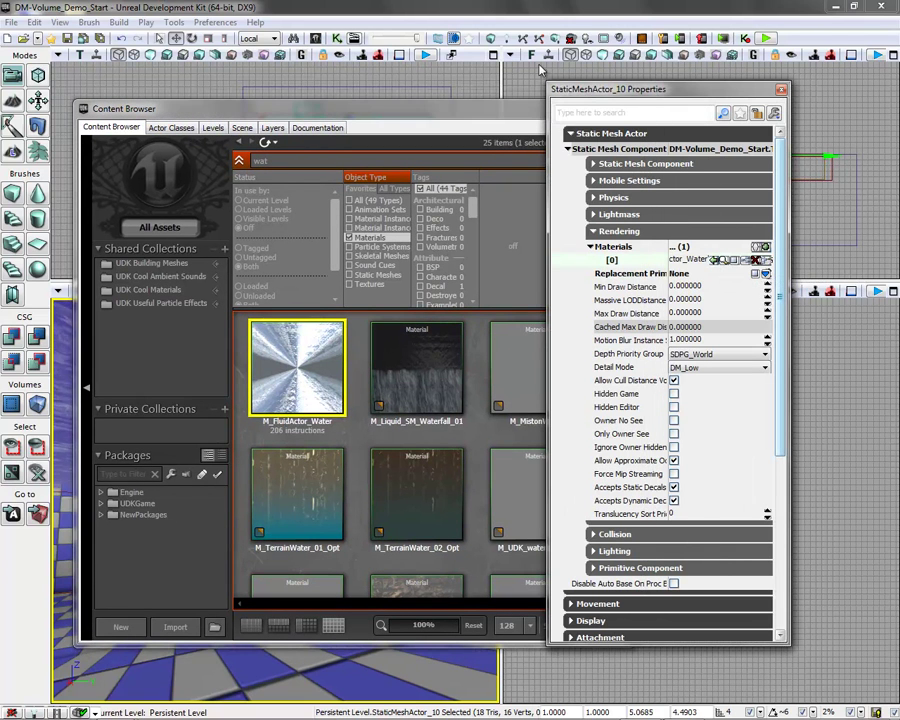
pyautogui.click(782, 91)
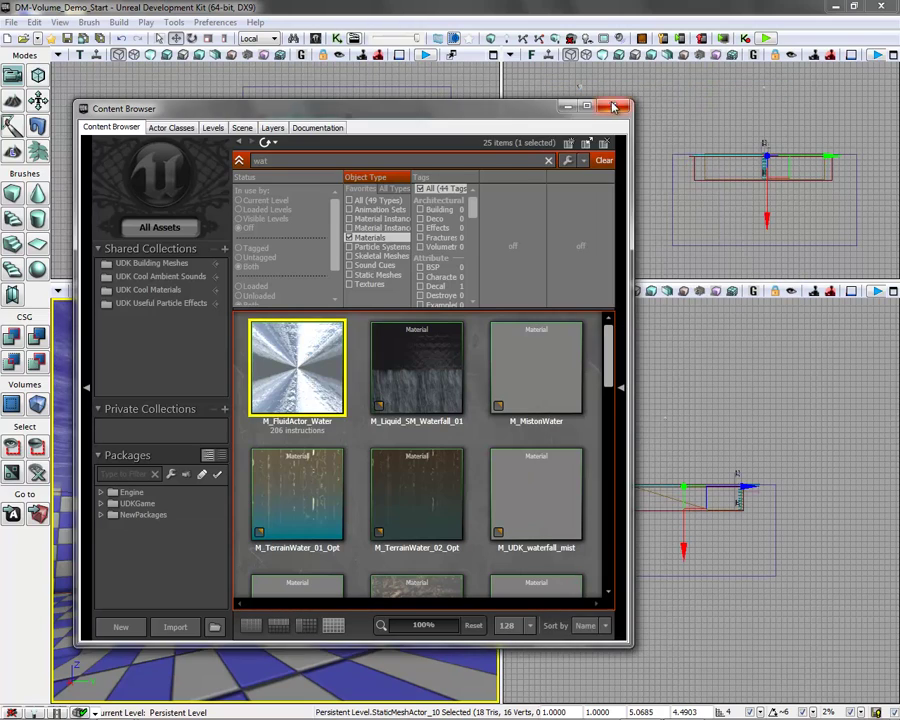
pyautogui.click(625, 107)
# Rebuild the entire level and dismiss the map check results
pyautogui.click(118, 22)
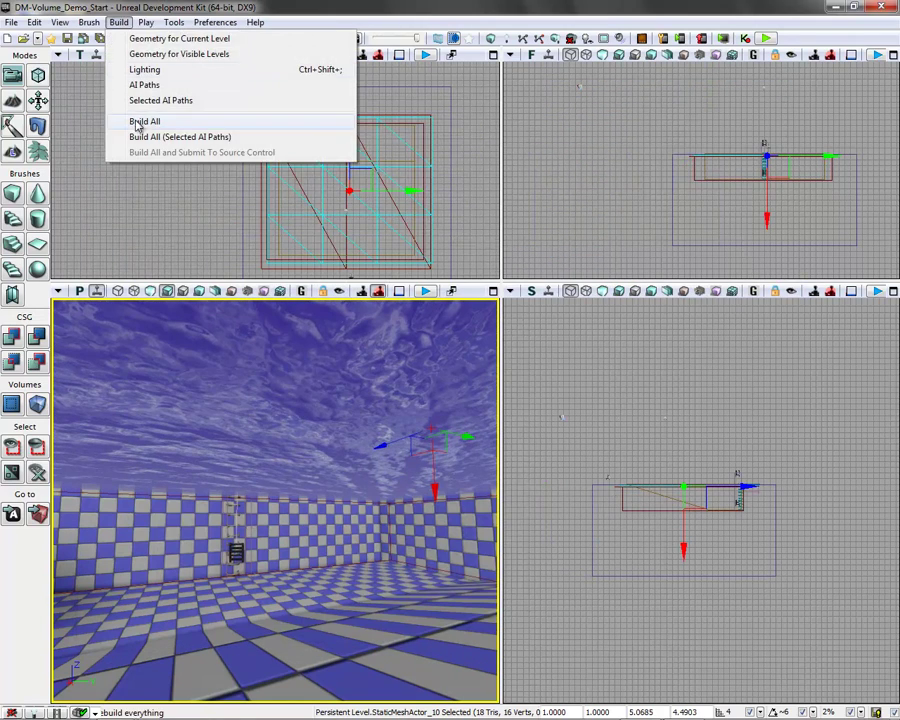
pyautogui.click(141, 122)
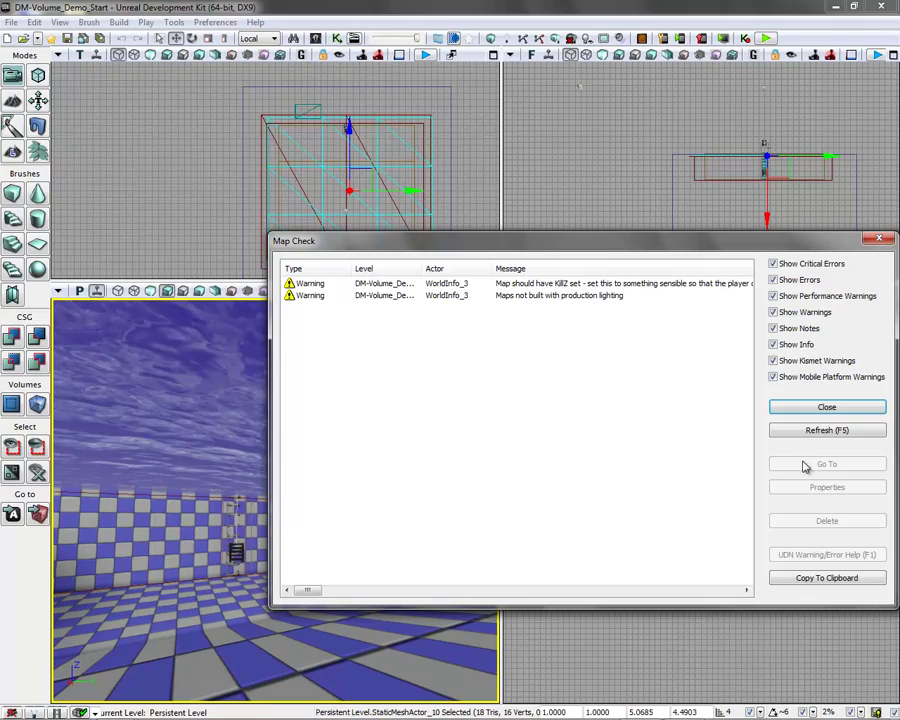
pyautogui.click(825, 408)
# Playtest from the pit floor, walking up the ramp toward the water surface, and end the preview
pyautogui.rightClick(327, 634)
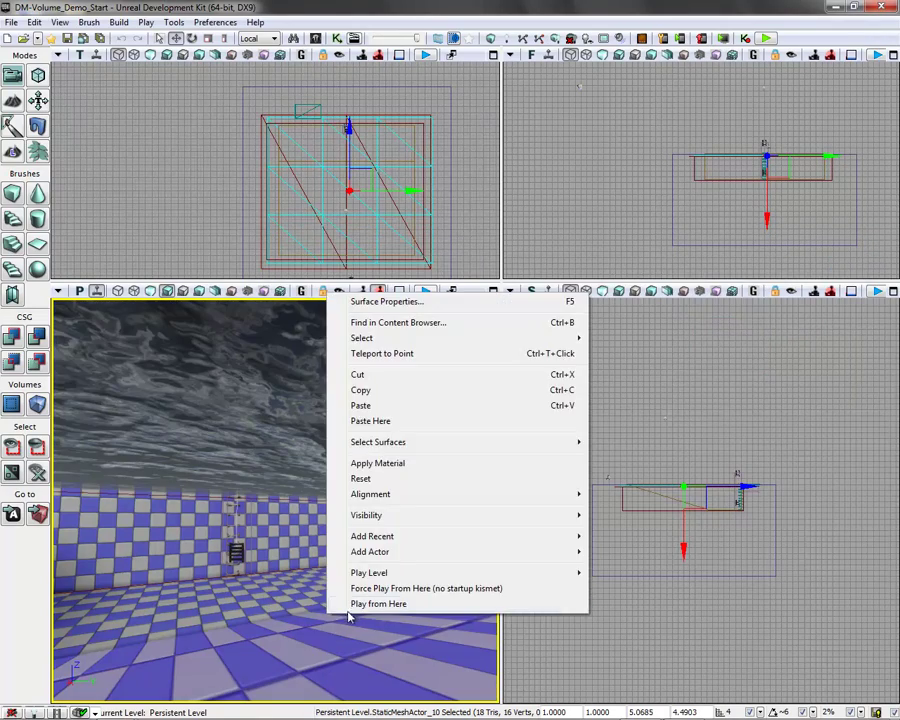
pyautogui.click(346, 604)
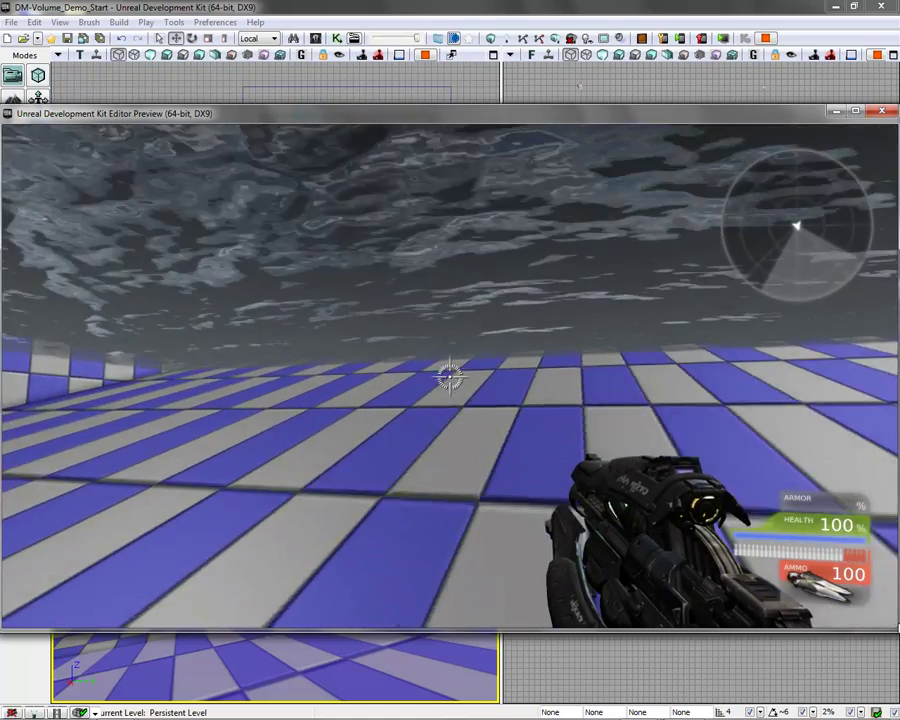
pyautogui.press('w')
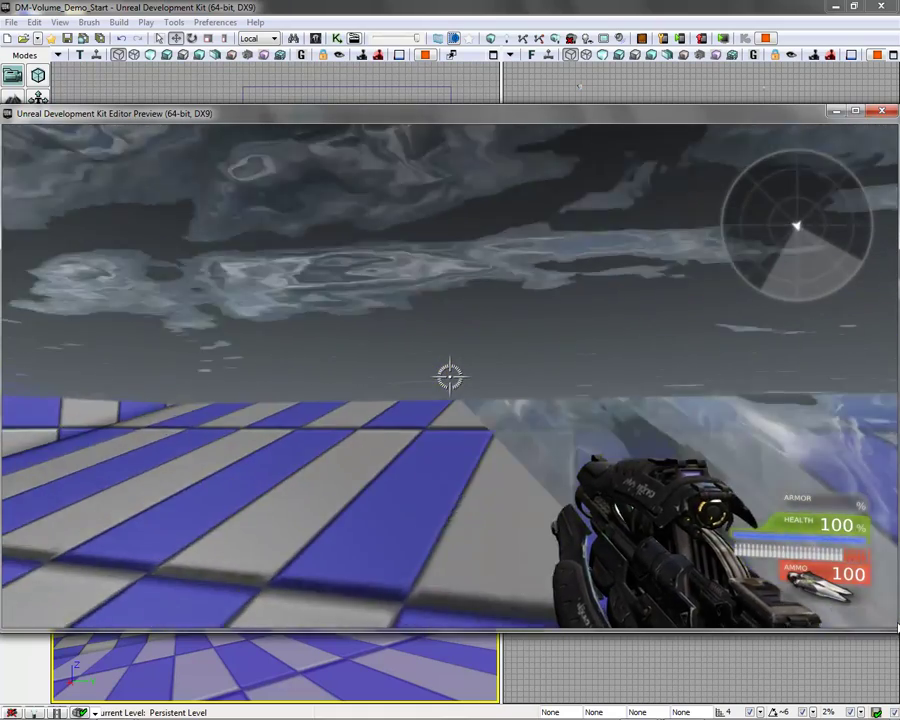
pyautogui.press('w')
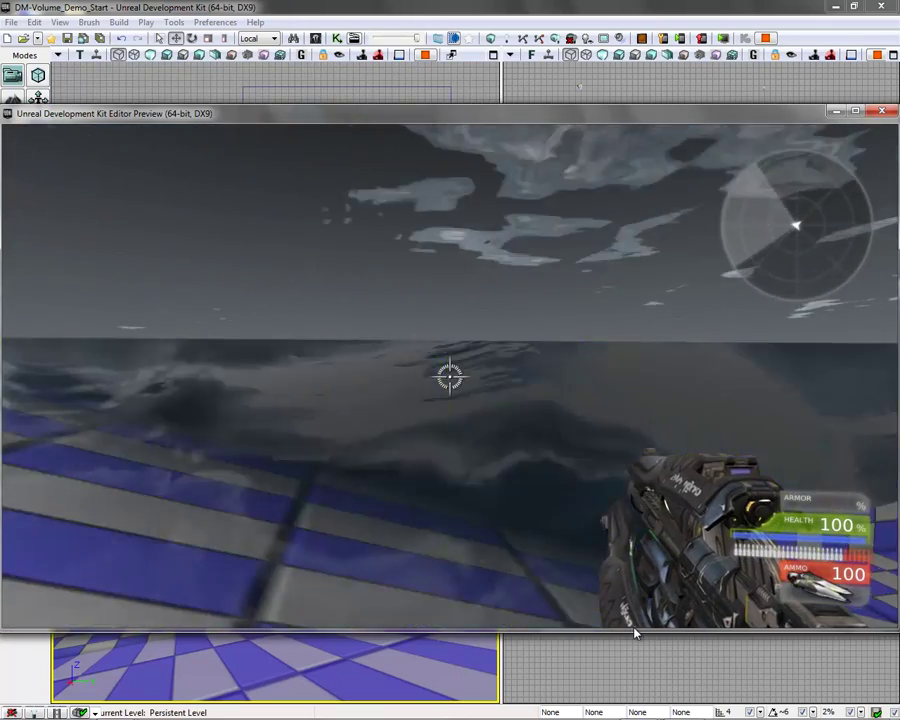
pyautogui.press('Escape')
pyautogui.press('Escape')
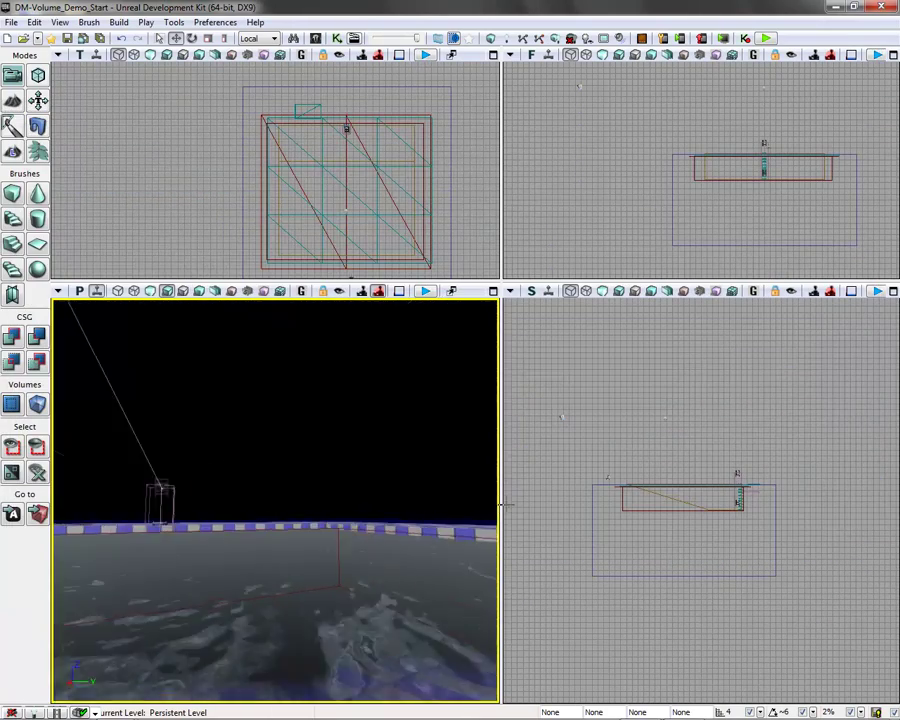
# Playtest from the floor beside the pit, walking onto the water surface, and end the preview
pyautogui.moveTo(498, 508)
pyautogui.mouseDown()
pyautogui.moveTo(496, 526)
pyautogui.moveTo(491, 494)
pyautogui.mouseUp()
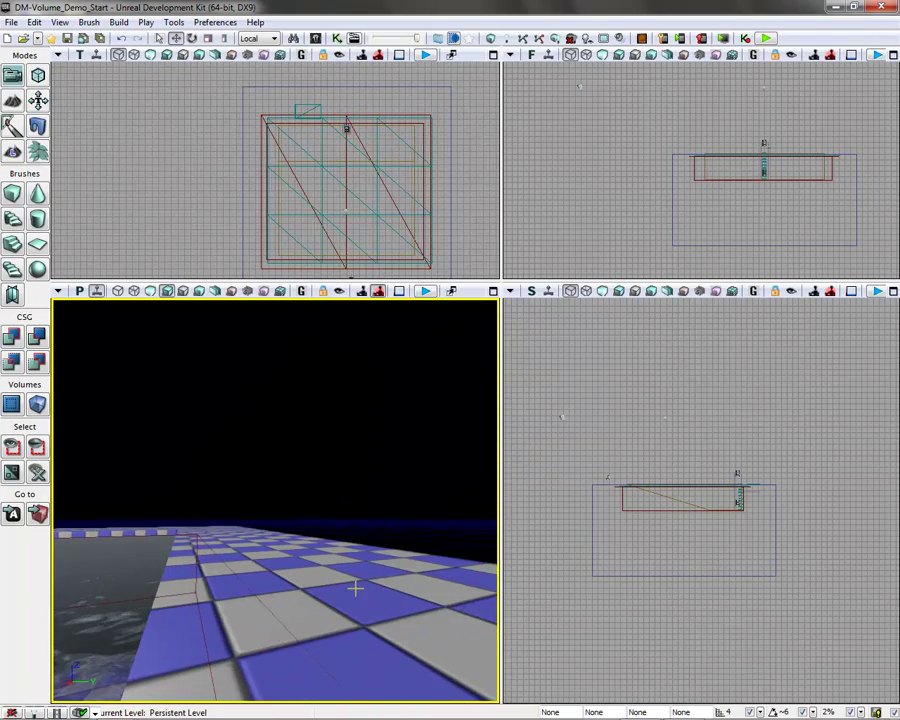
pyautogui.rightClick(357, 569)
pyautogui.click(398, 558)
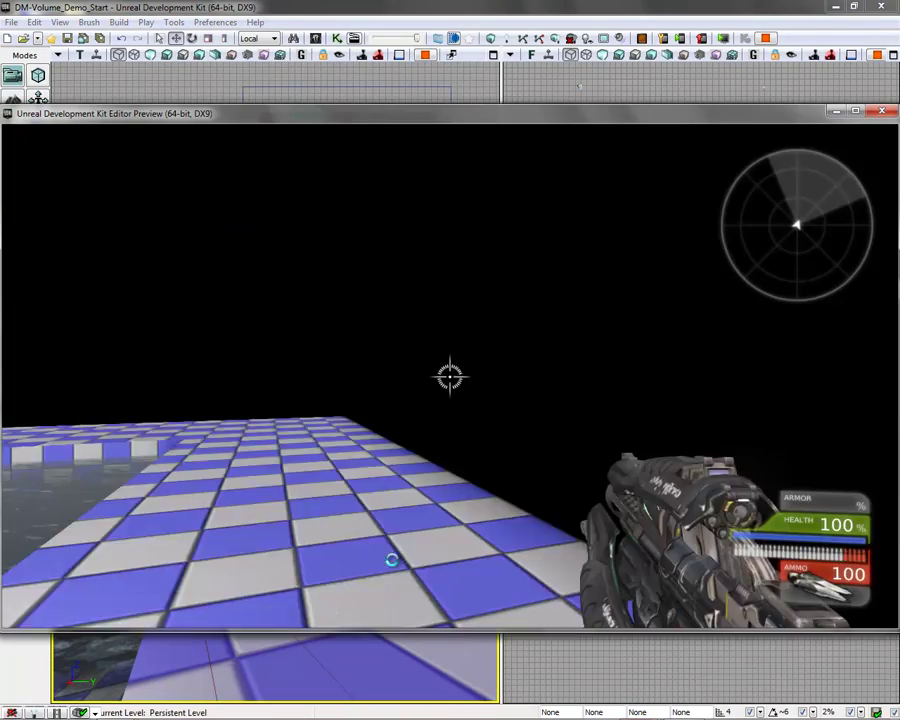
pyautogui.press('w')
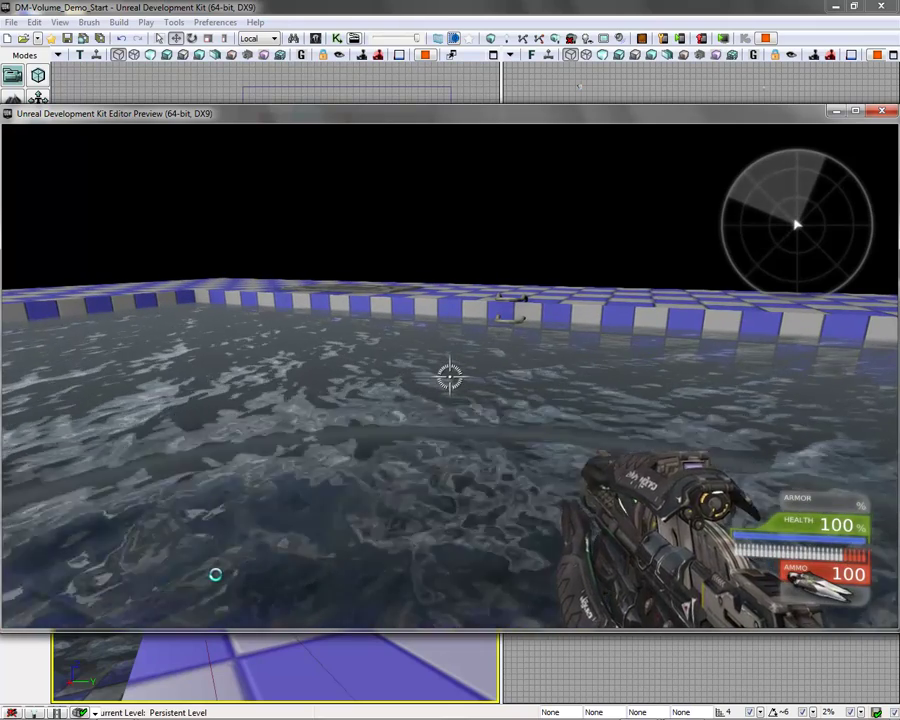
pyautogui.press('Escape')
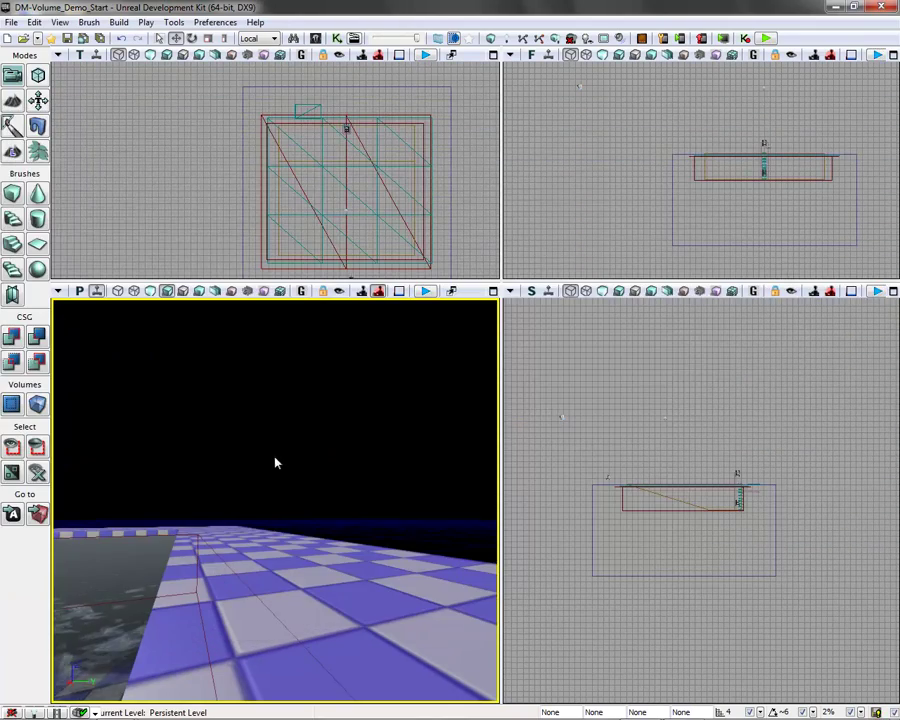
# Select StaticMeshActor_10, the water plane mesh, in the Scene browser and widen its properties area
pyautogui.moveTo(341, 540); pyautogui.dragTo(328, 321)
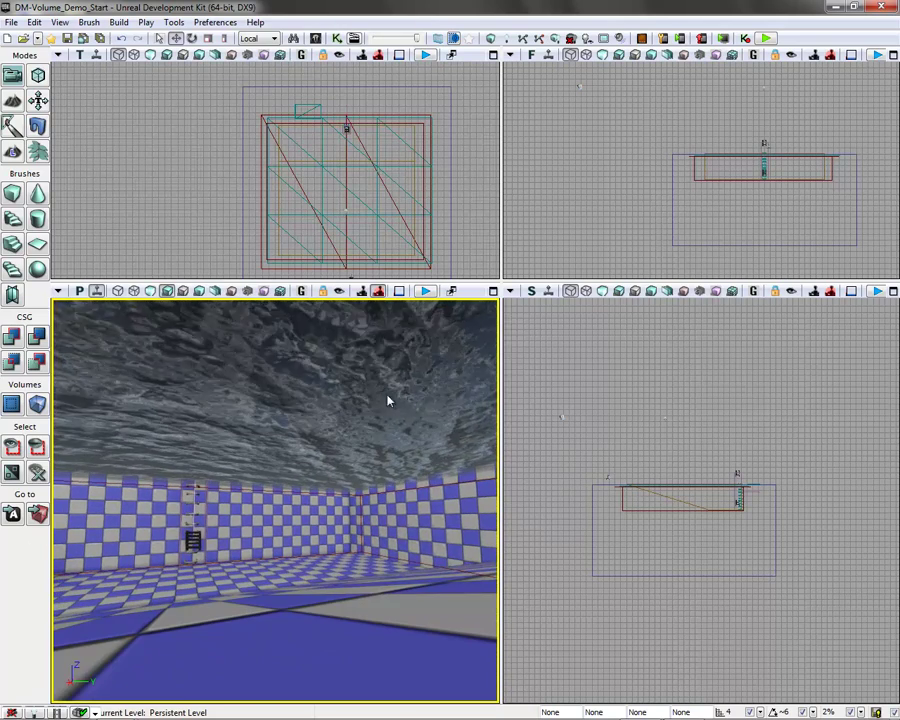
pyautogui.click(58, 22)
pyautogui.moveTo(70, 38)
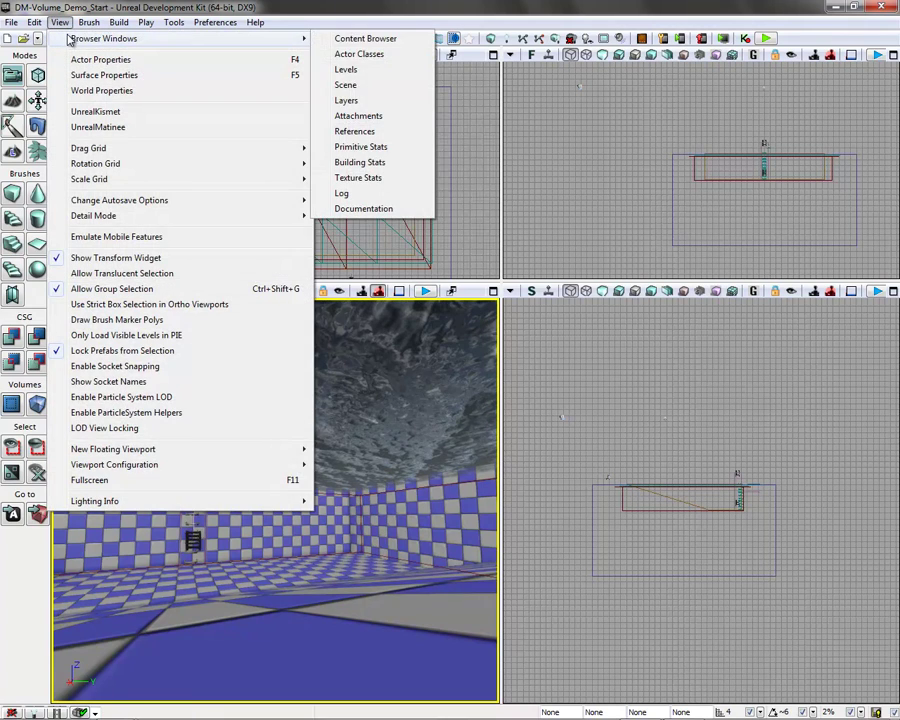
pyautogui.click(358, 88)
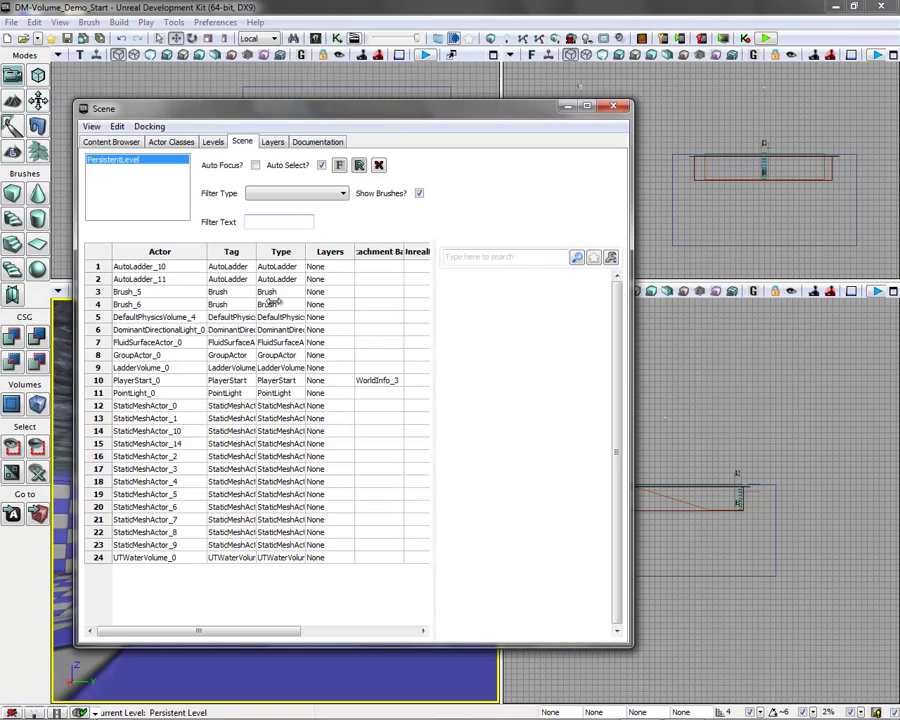
pyautogui.click(150, 431)
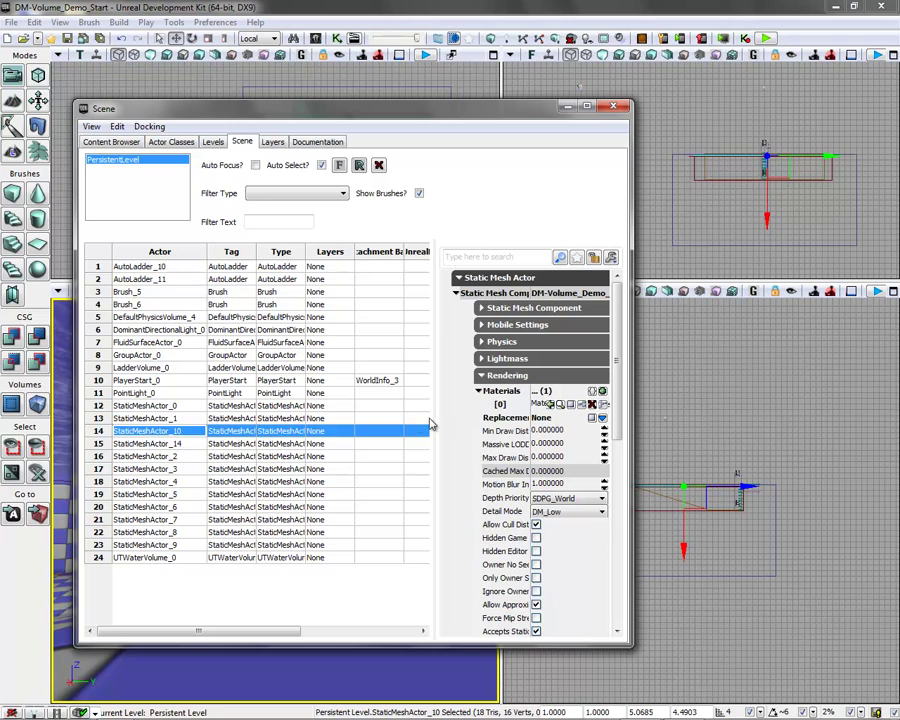
pyautogui.moveTo(368, 418); pyautogui.dragTo(367, 418)
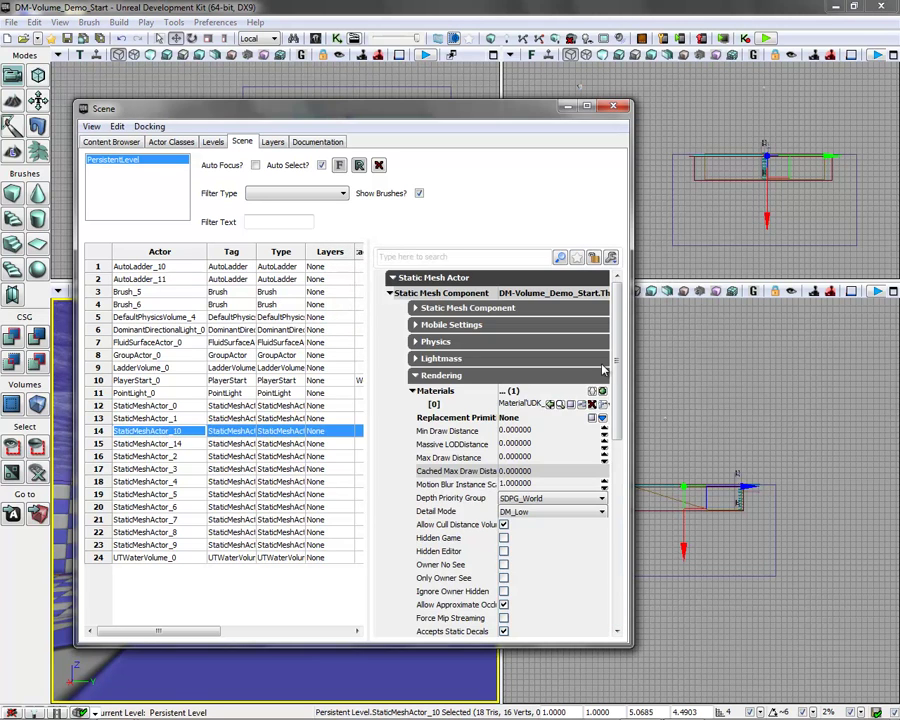
# Set the water plane mesh's collision type to COLLIDE_NoCollision and close the Scene browser
pyautogui.moveTo(619, 335); pyautogui.dragTo(620, 528)
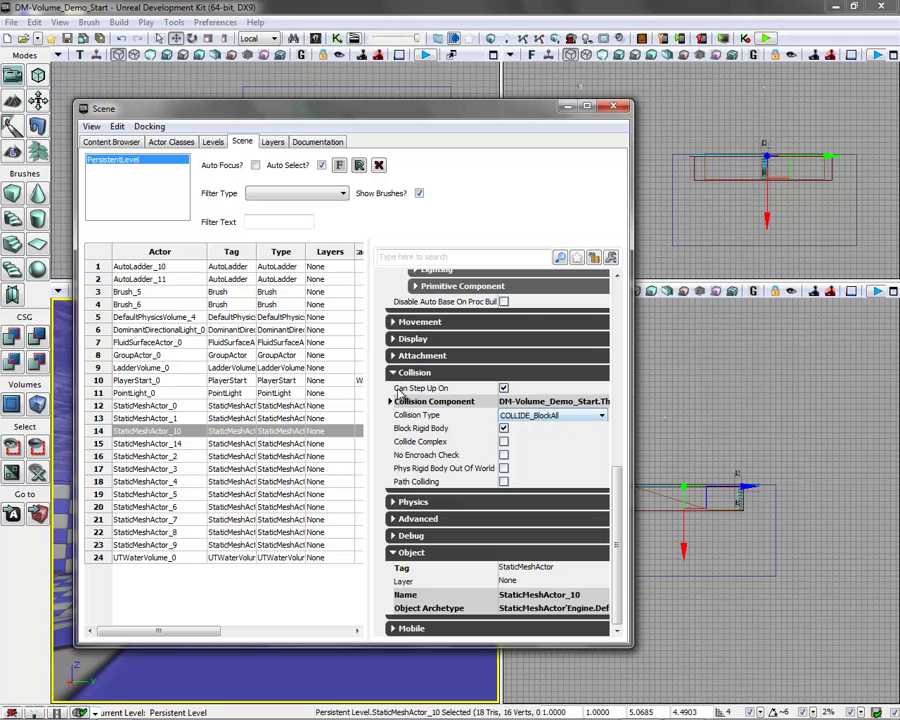
pyautogui.click(524, 420)
pyautogui.click(527, 438)
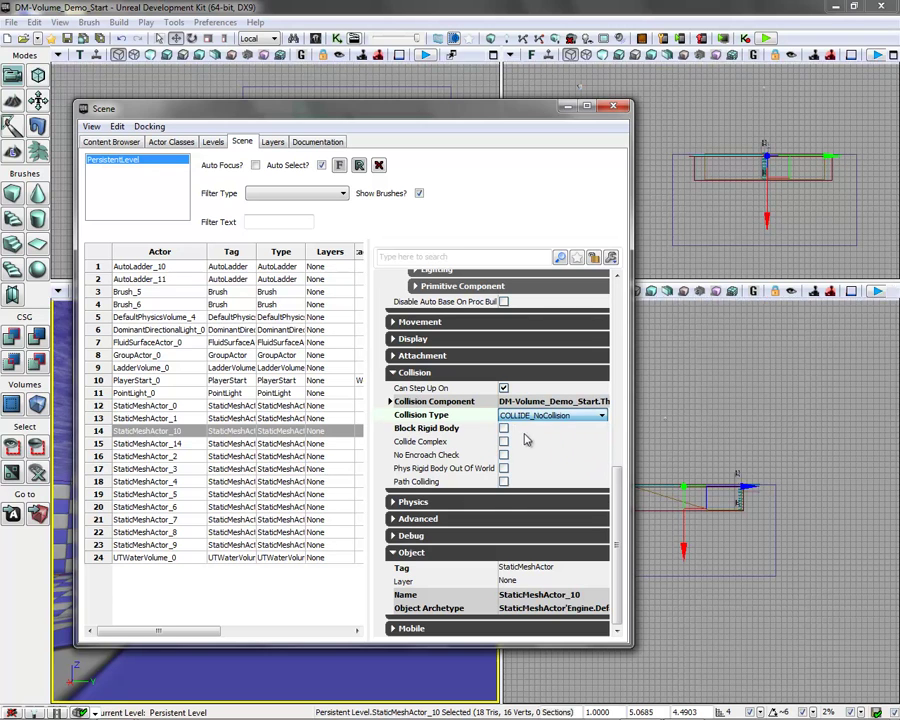
pyautogui.click(614, 108)
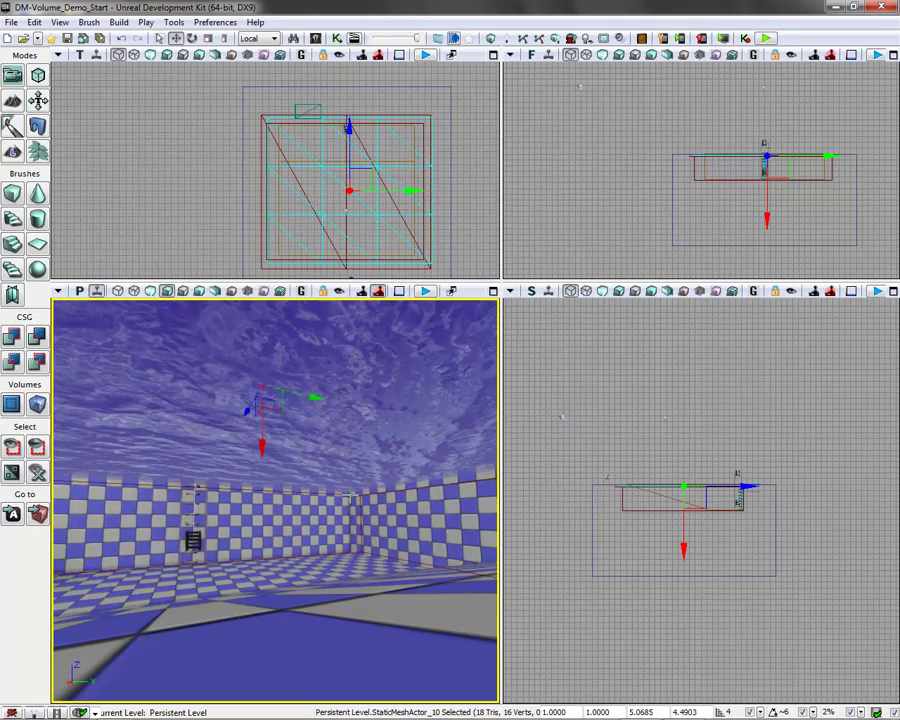
# Playtest from the pit floor, moving up through the water surface and back over the pit, and end the preview
pyautogui.click(362, 548)
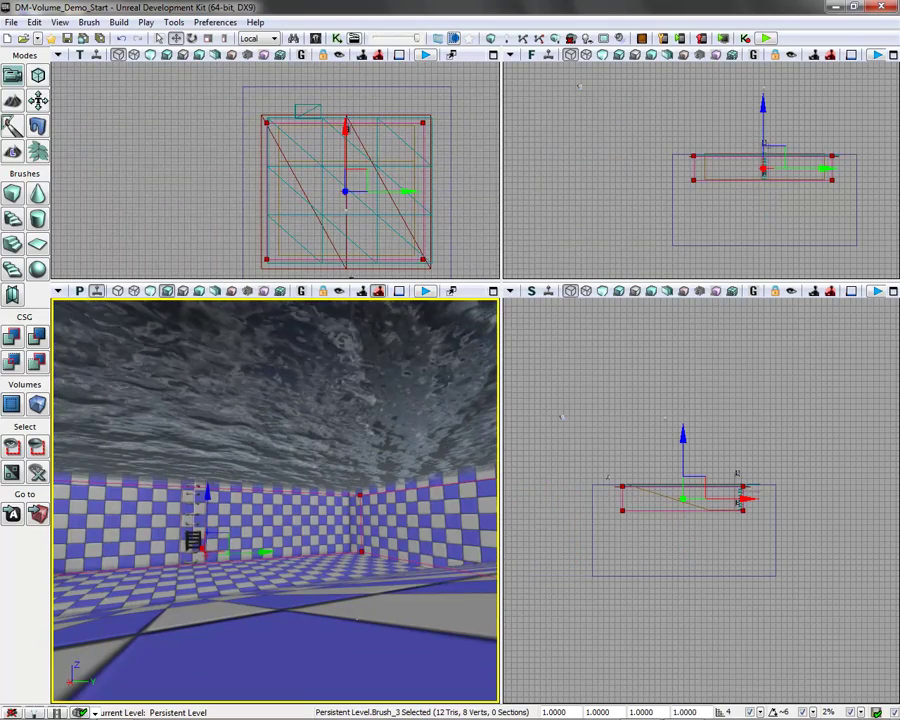
pyautogui.rightClick(323, 231)
pyautogui.click(340, 538)
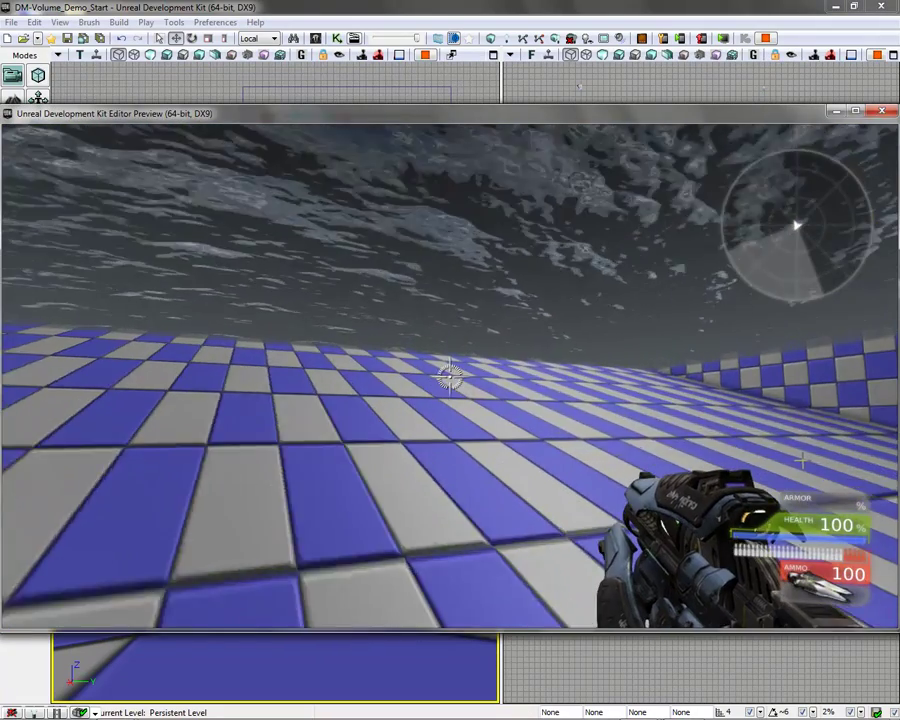
pyautogui.press('w')
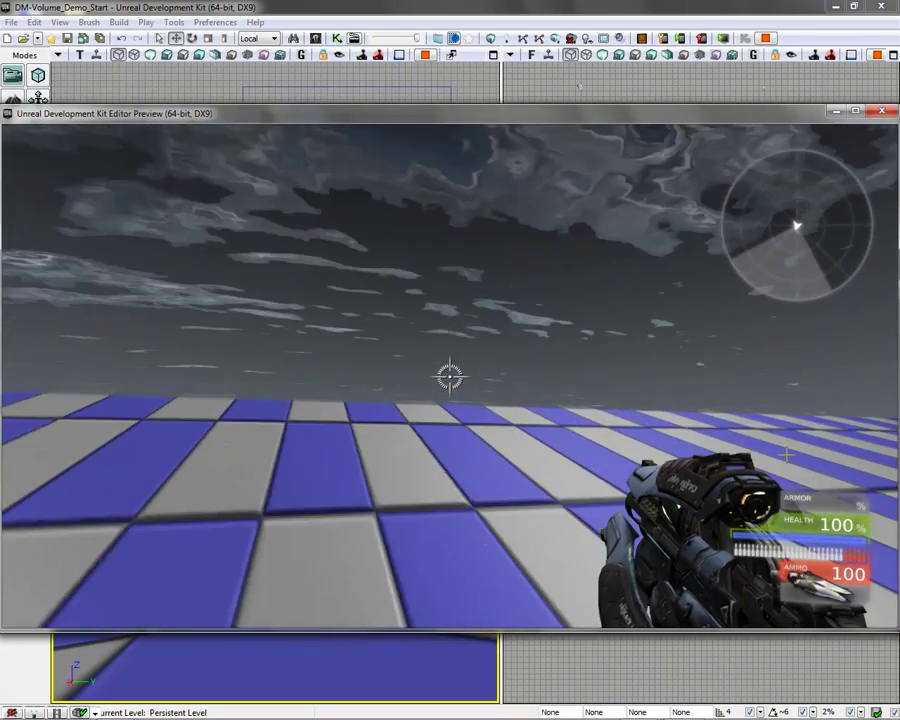
pyautogui.press('w')
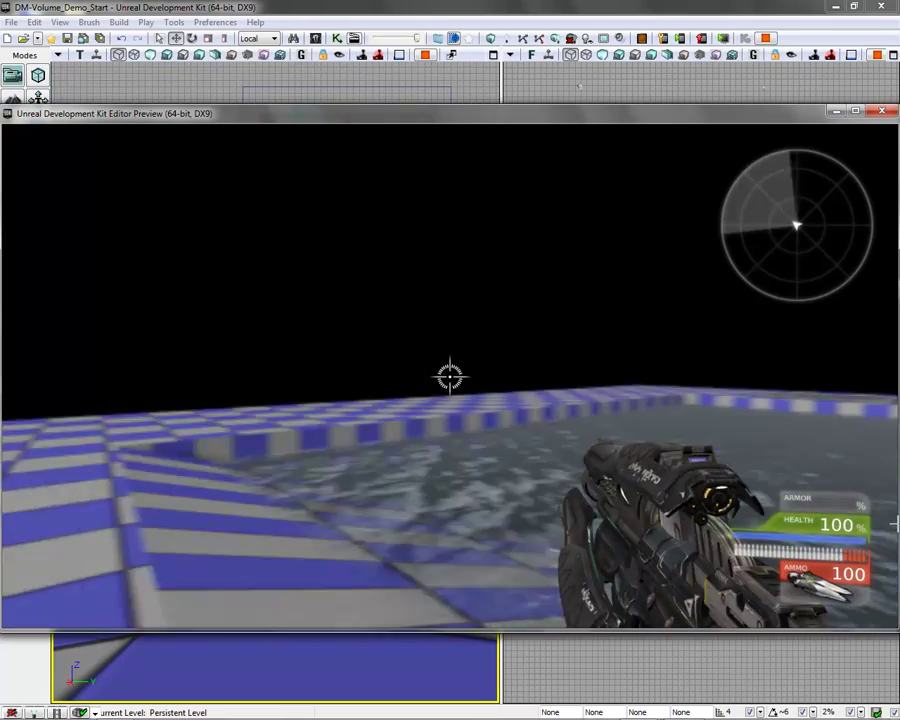
pyautogui.press('w')
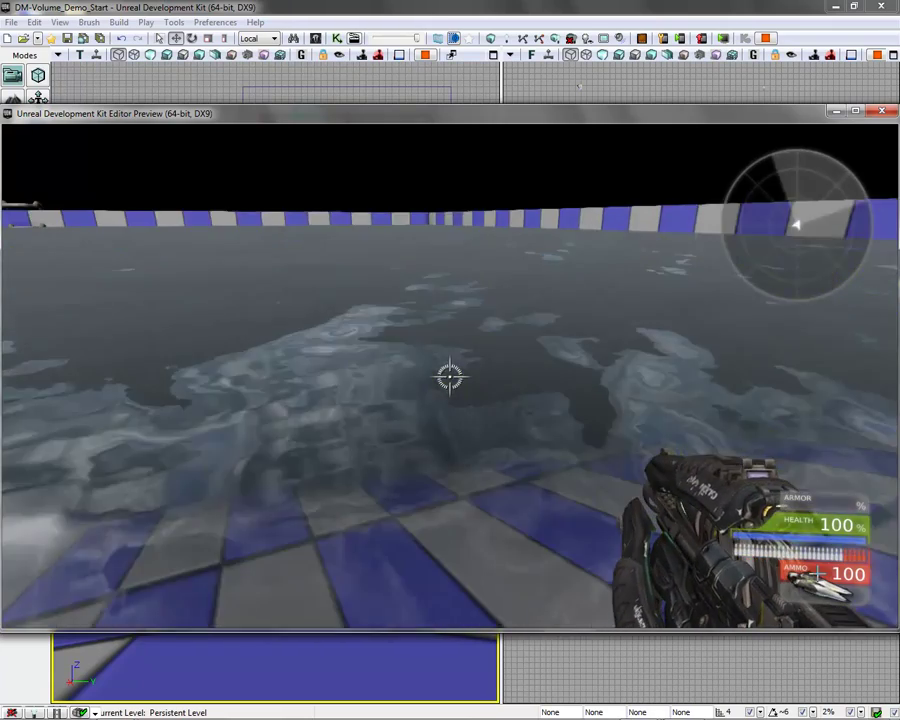
pyautogui.press('Escape')
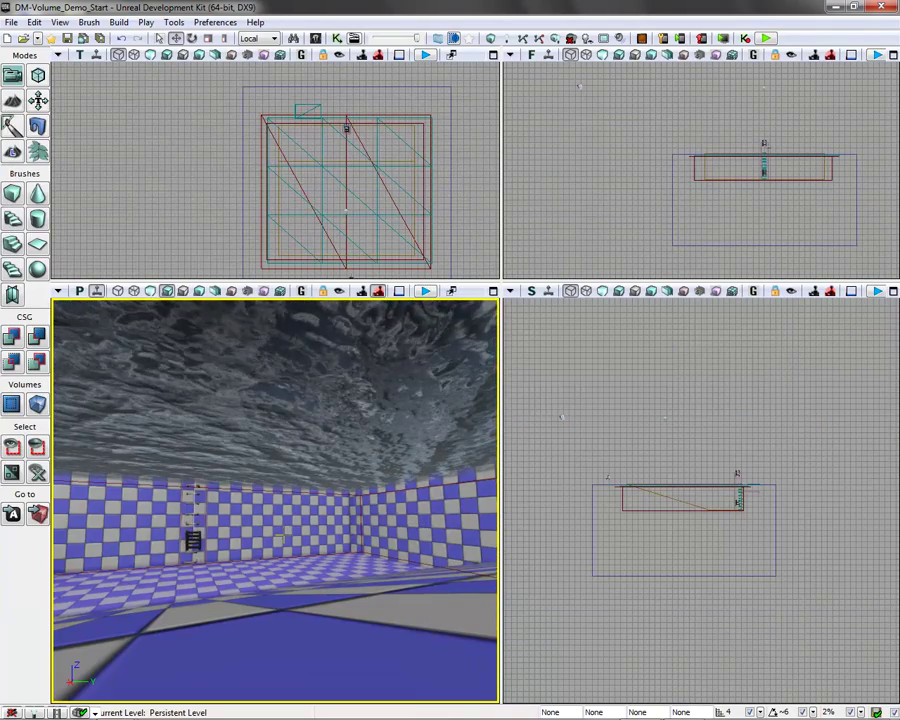
# Add a PostProcessVolume filling the pit below the water surface
pyautogui.moveTo(279, 539); pyautogui.dragTo(435, 546)
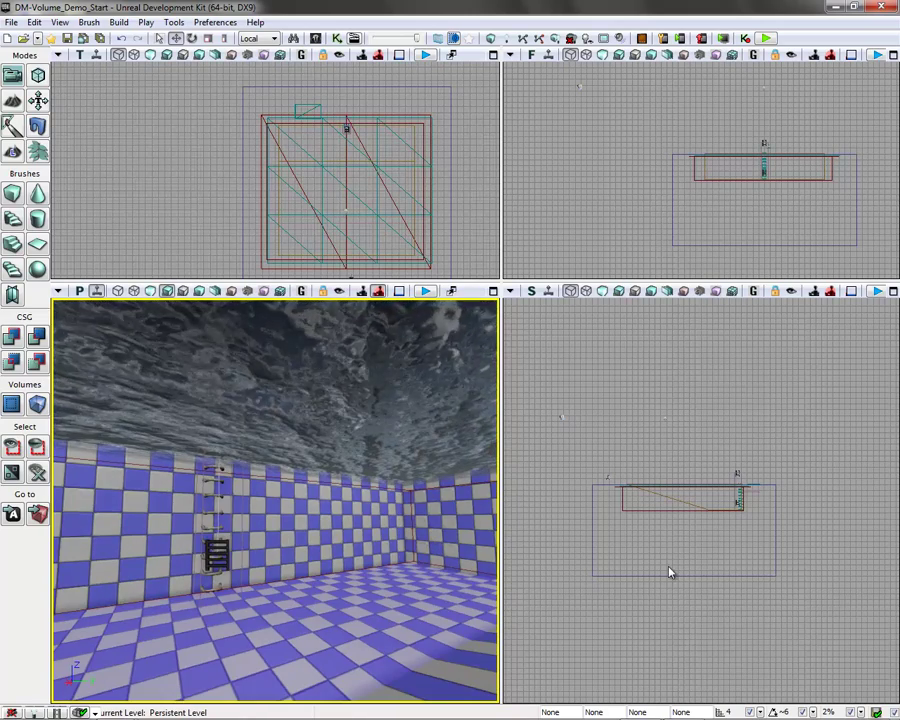
pyautogui.scroll(4, 623, 538)
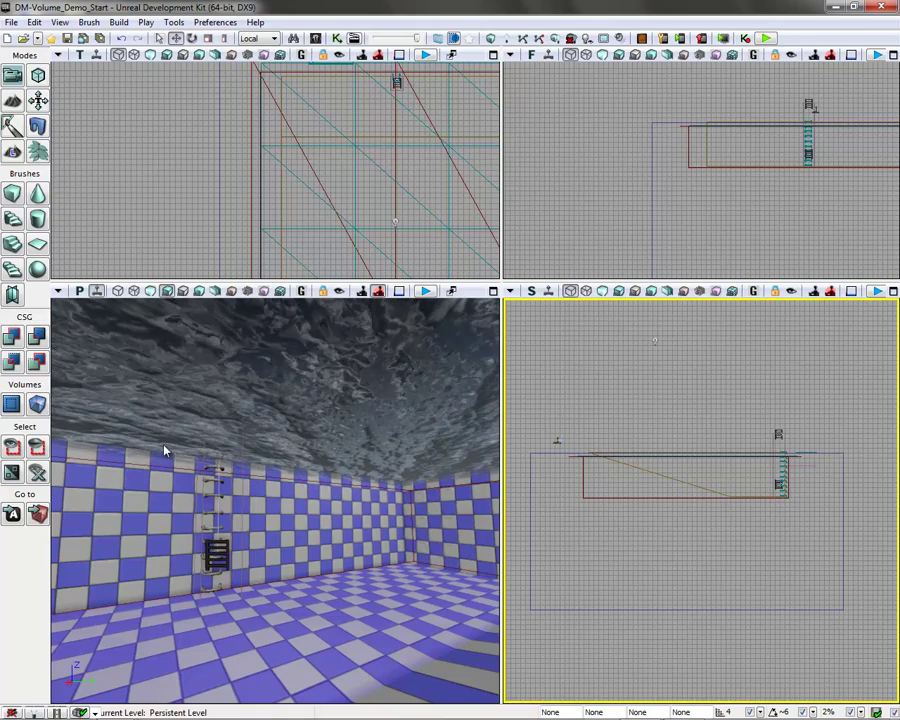
pyautogui.click(38, 405)
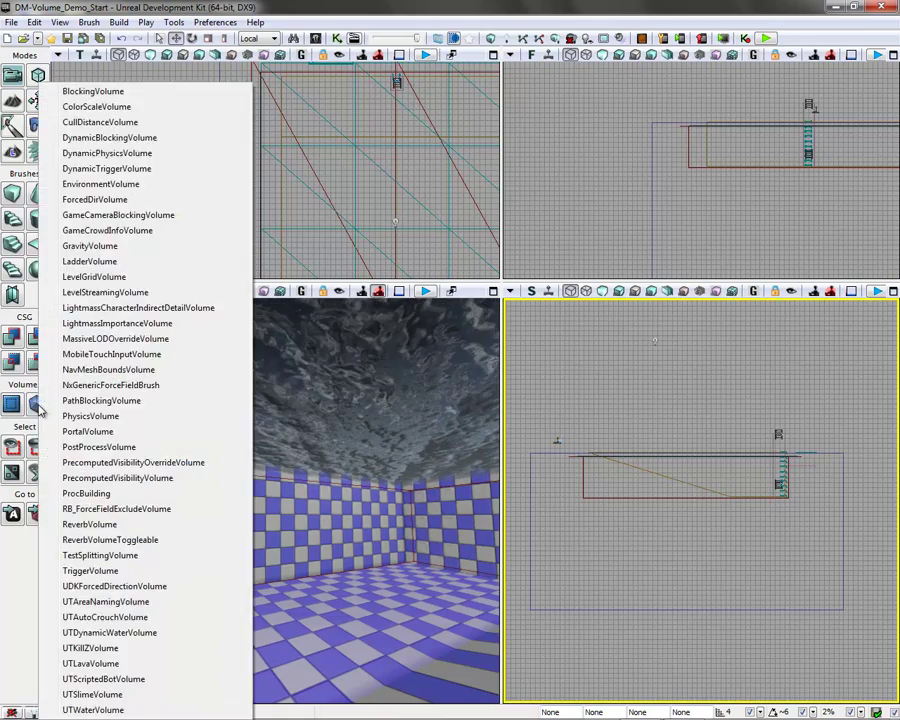
pyautogui.click(85, 448)
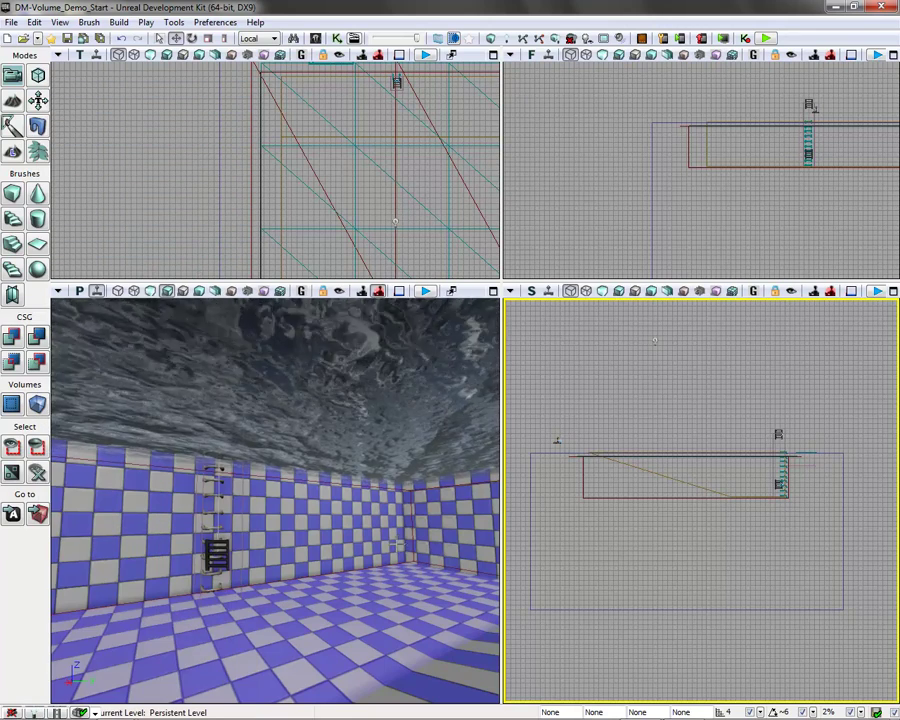
pyautogui.moveTo(338, 517); pyautogui.dragTo(393, 545)
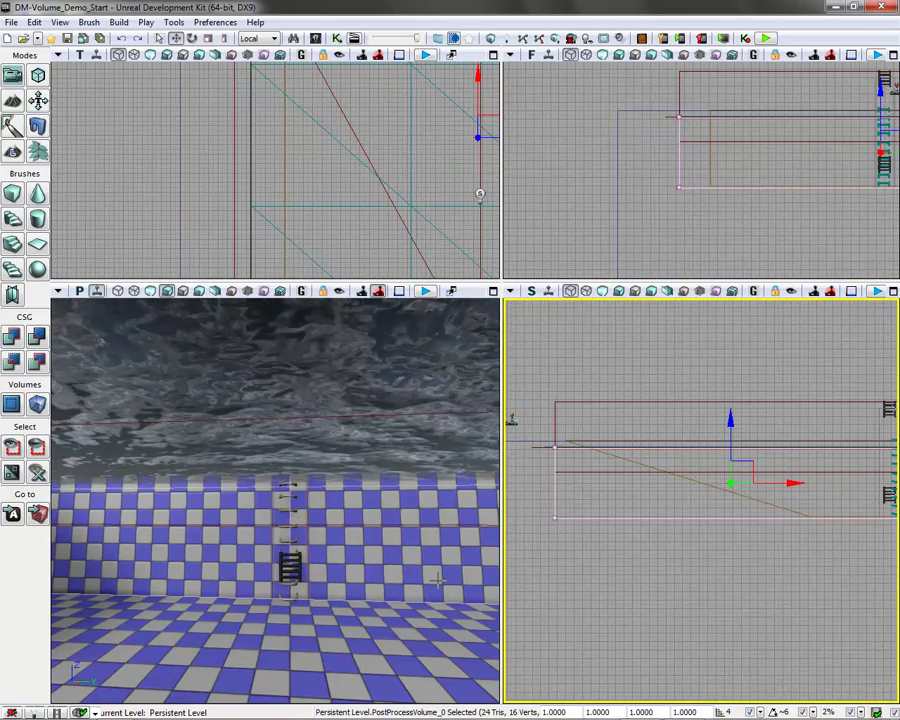
# Open the post process volume's properties, try scene desaturation values of 1 and 0.5, and reset it to 0
pyautogui.press('F4')
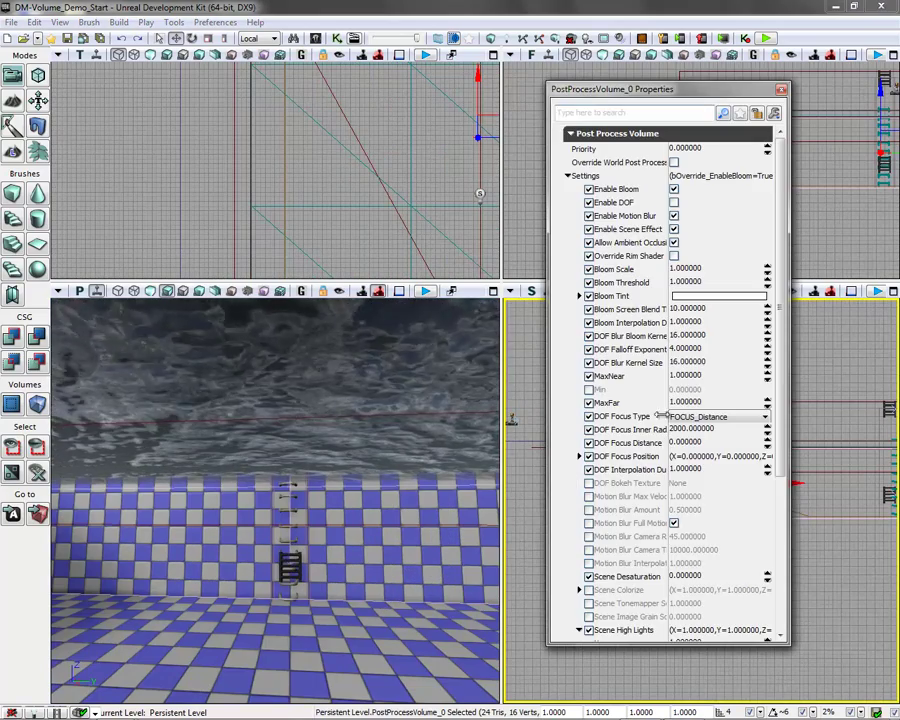
pyautogui.click(705, 577)
pyautogui.write('1')
pyautogui.press('Return')
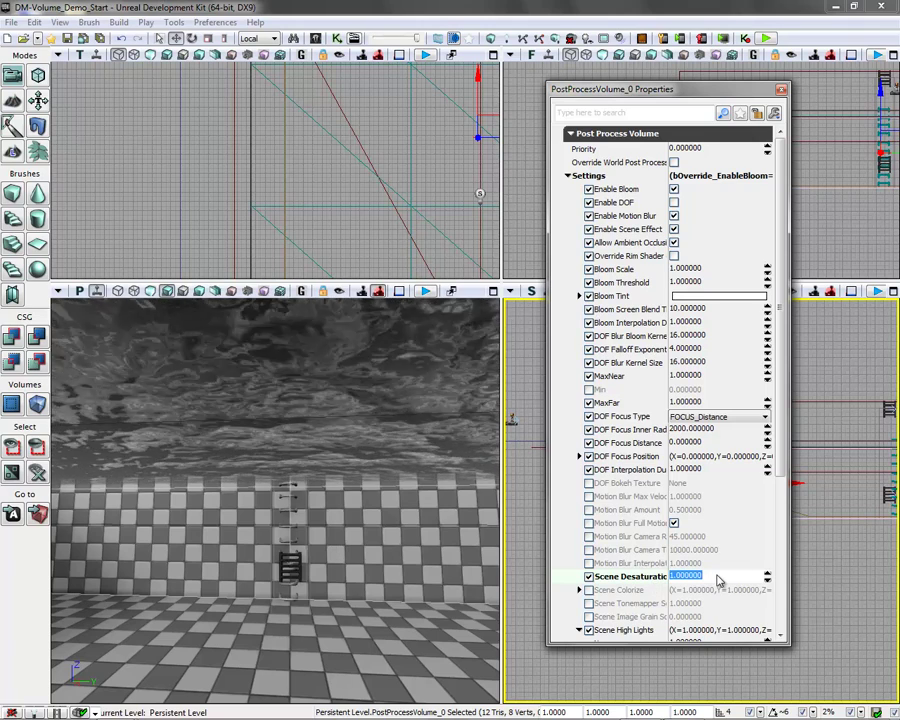
pyautogui.press('BackSpace')
pyautogui.write('0.5')
pyautogui.press('Return')
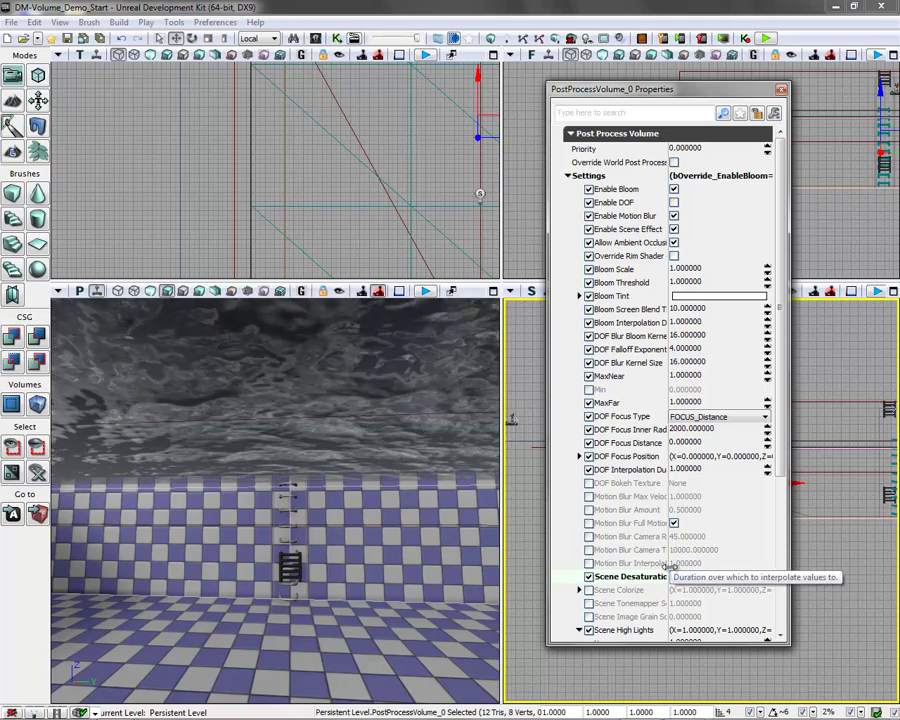
pyautogui.write('0')
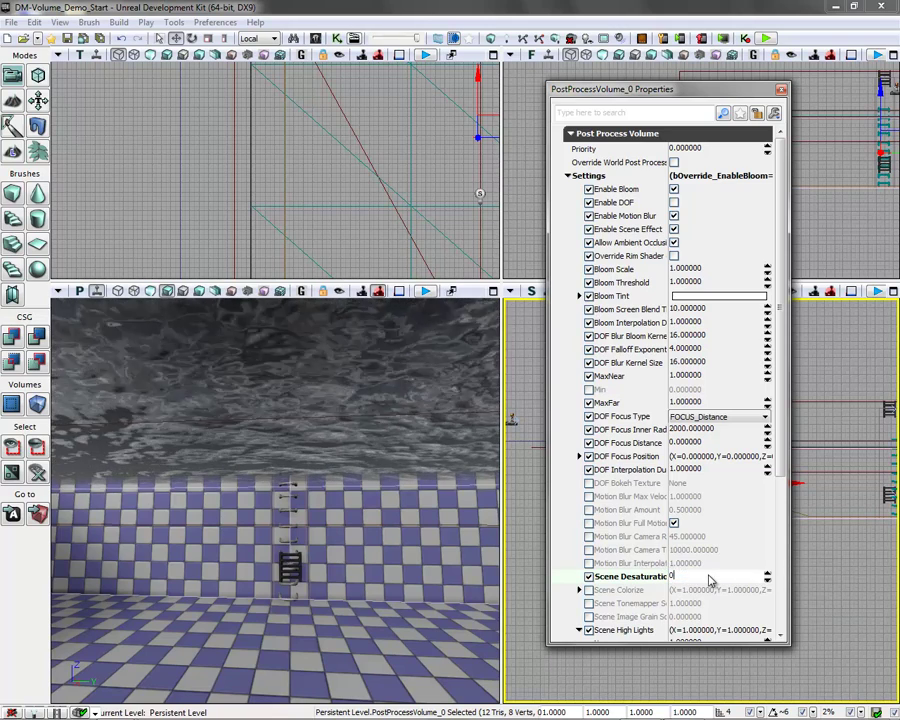
pyautogui.press('Return')
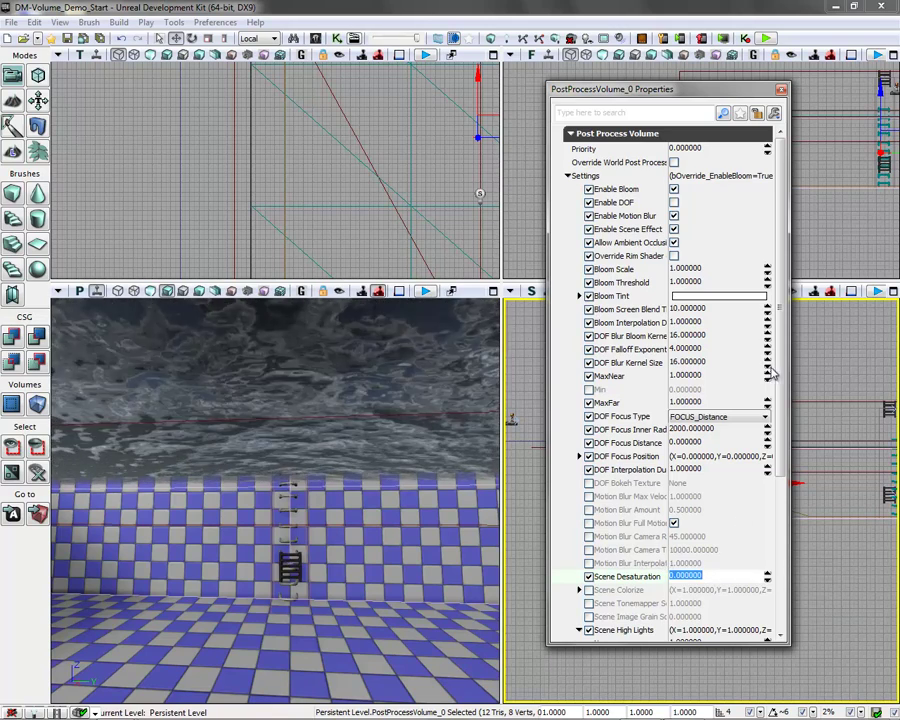
# Enable depth of field on the post process volume and set its DOF focus inner radius to 0
pyautogui.click(675, 203)
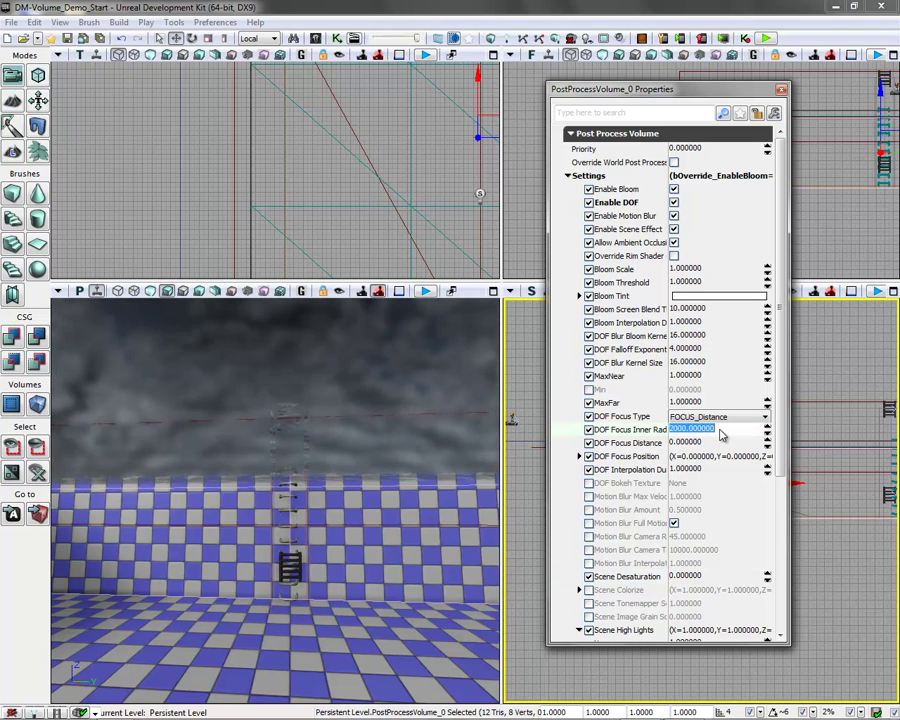
pyautogui.press('Return')
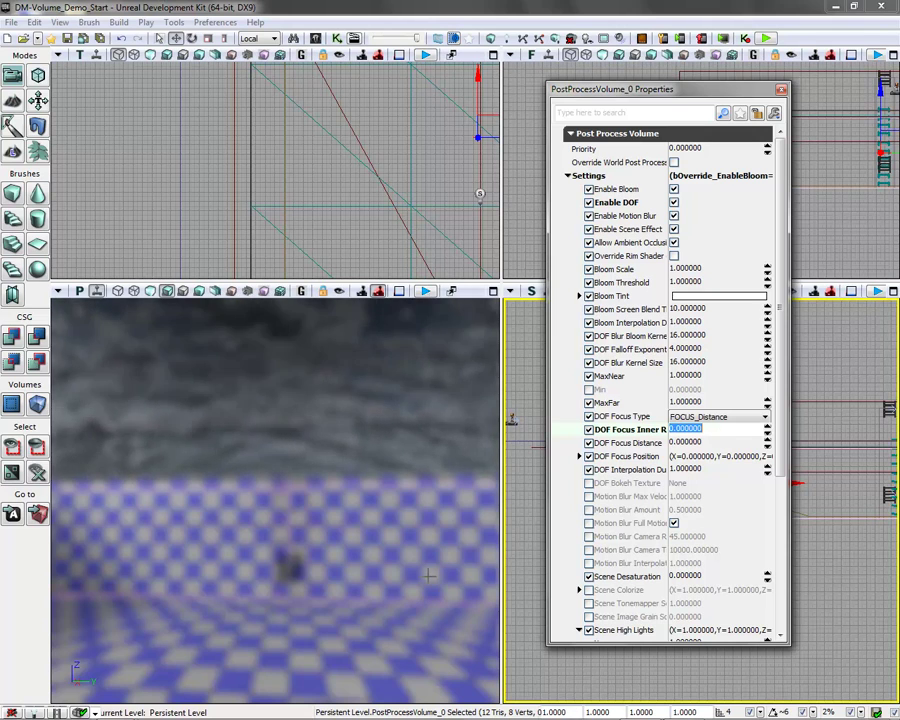
pyautogui.moveTo(428, 576); pyautogui.dragTo(499, 380)
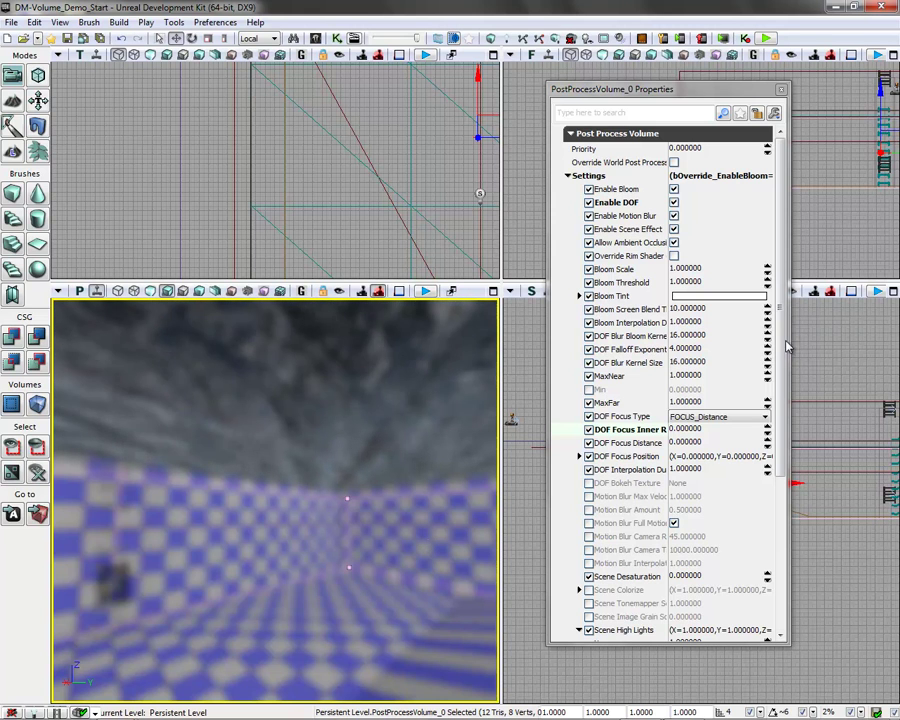
# Set the Z value of the post process volume's Scene High Lights to 0.5
pyautogui.scroll(-6, 711, 477)
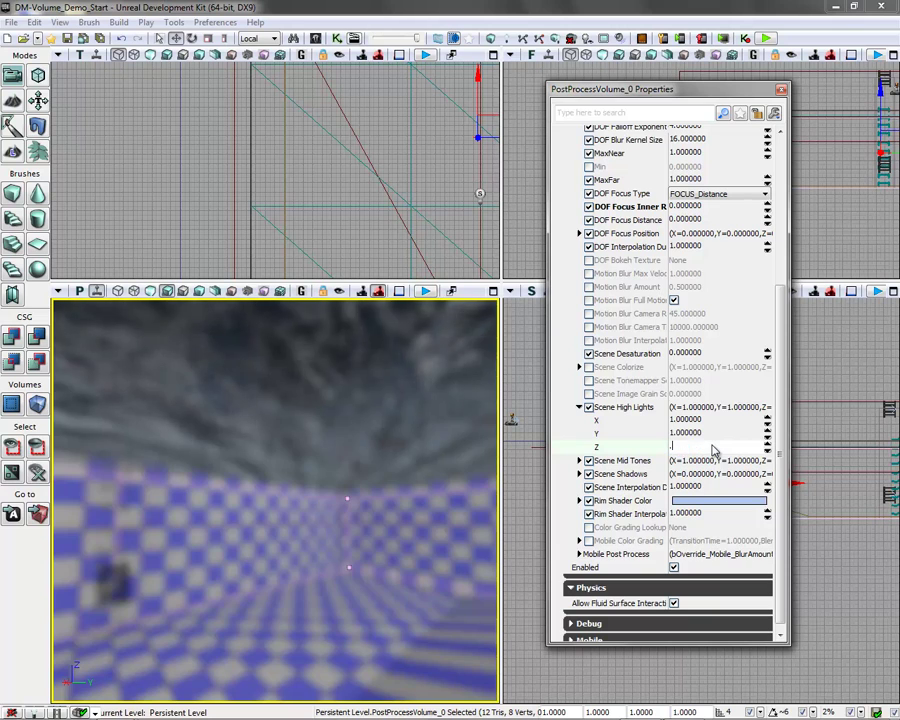
pyautogui.write('0.5')
pyautogui.press('Return')
# Playtest from the pit floor, moving in and out of the water to compare the view below and above the surface
pyautogui.moveTo(390, 508); pyautogui.dragTo(448, 508)
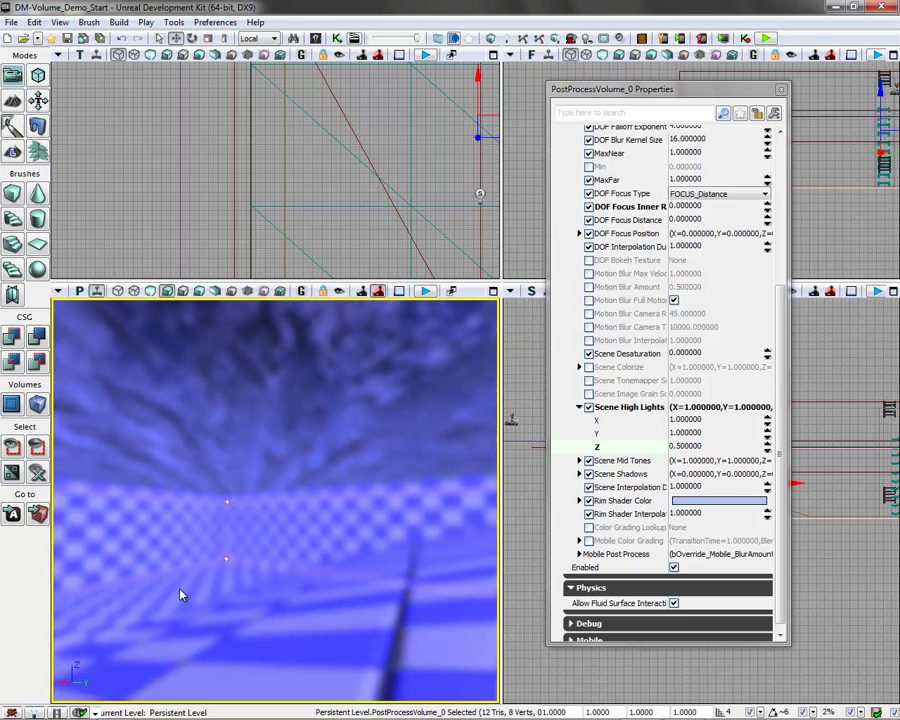
pyautogui.rightClick(180, 595)
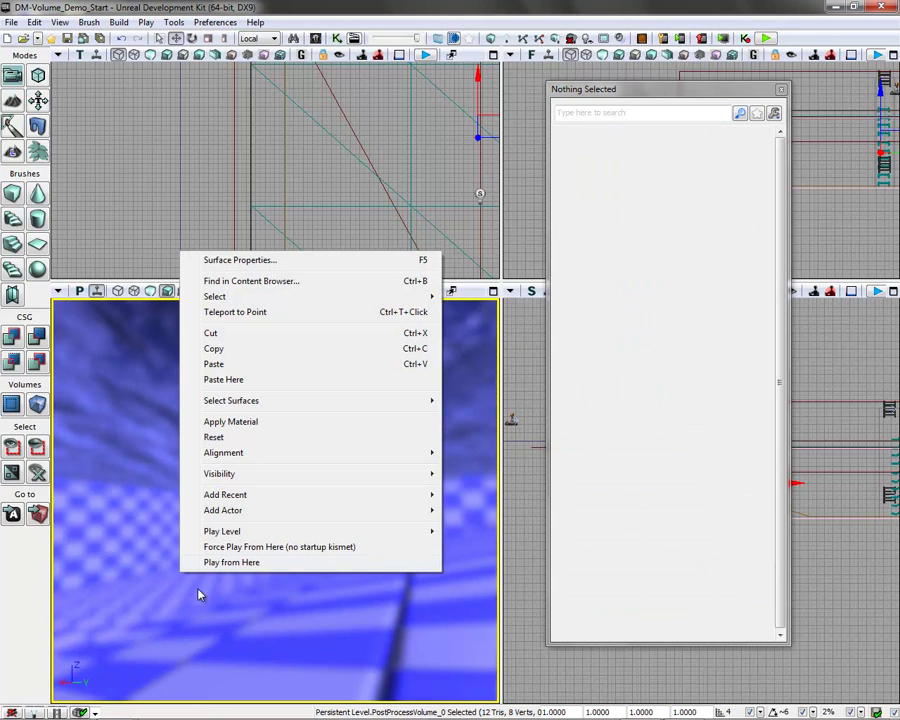
pyautogui.click(245, 563)
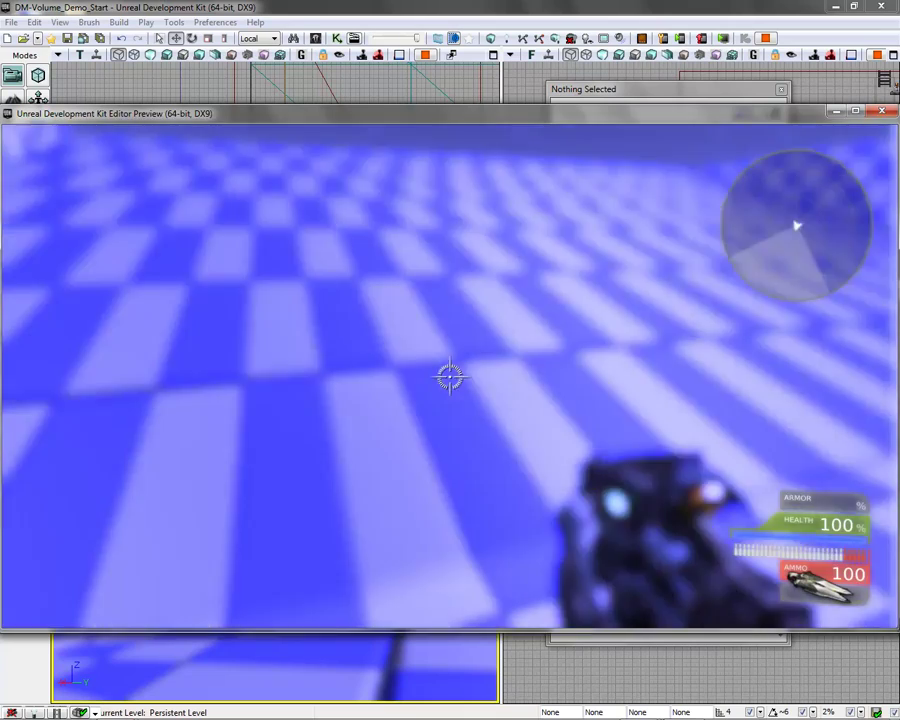
pyautogui.press('w')
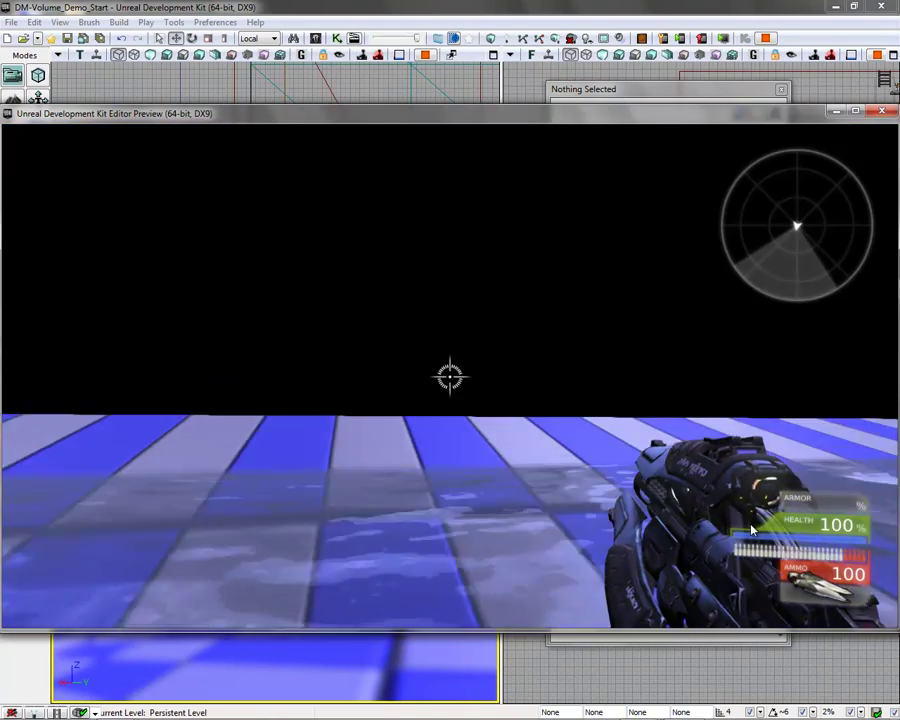
pyautogui.press('w')
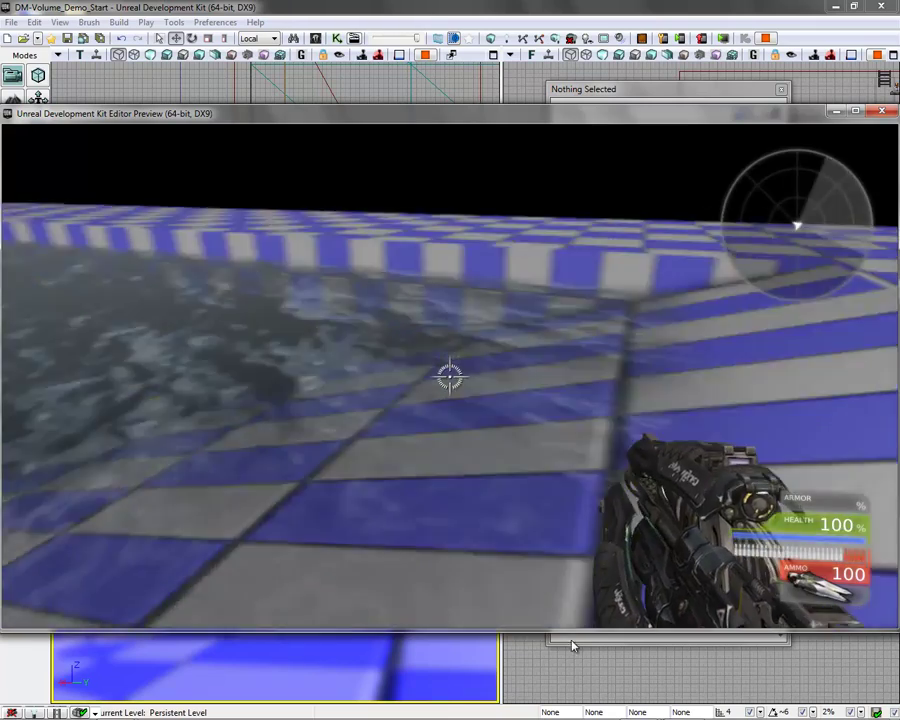
pyautogui.press('w')
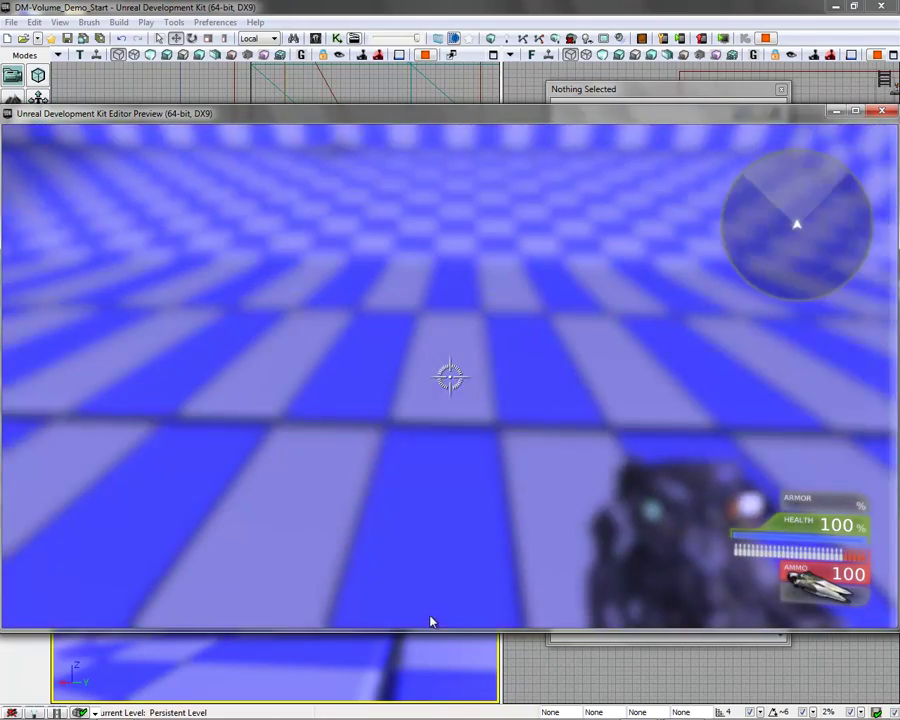
pyautogui.press('w')
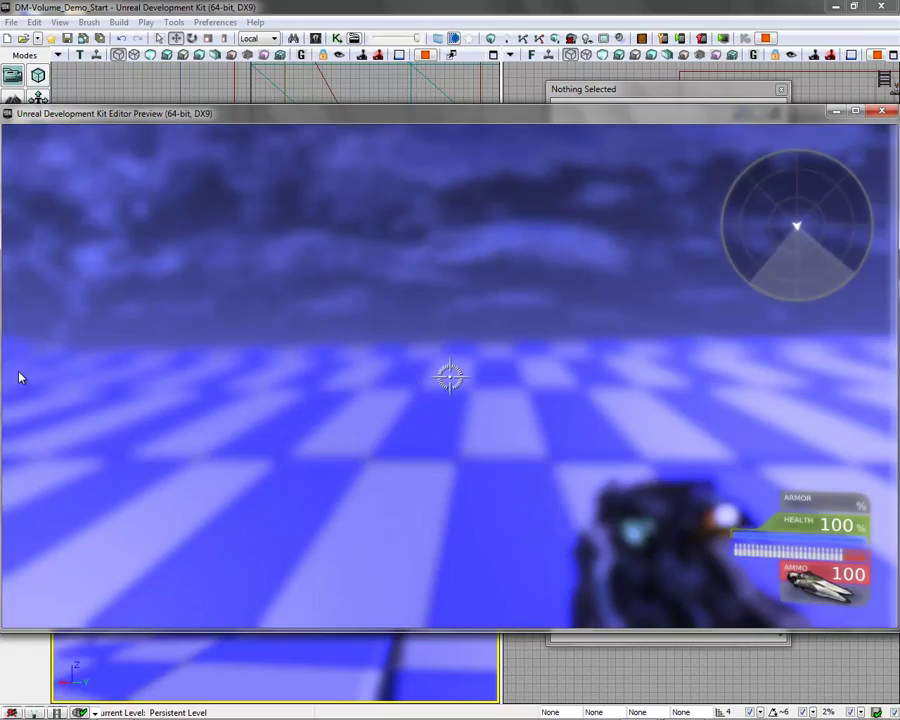
pyautogui.press('w')
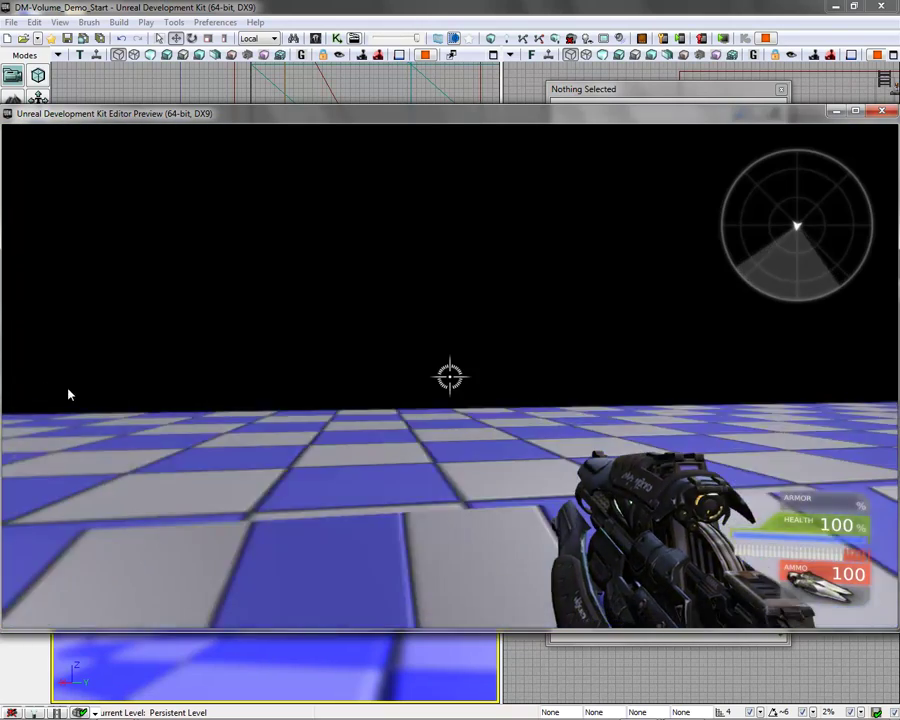
pyautogui.press('w')
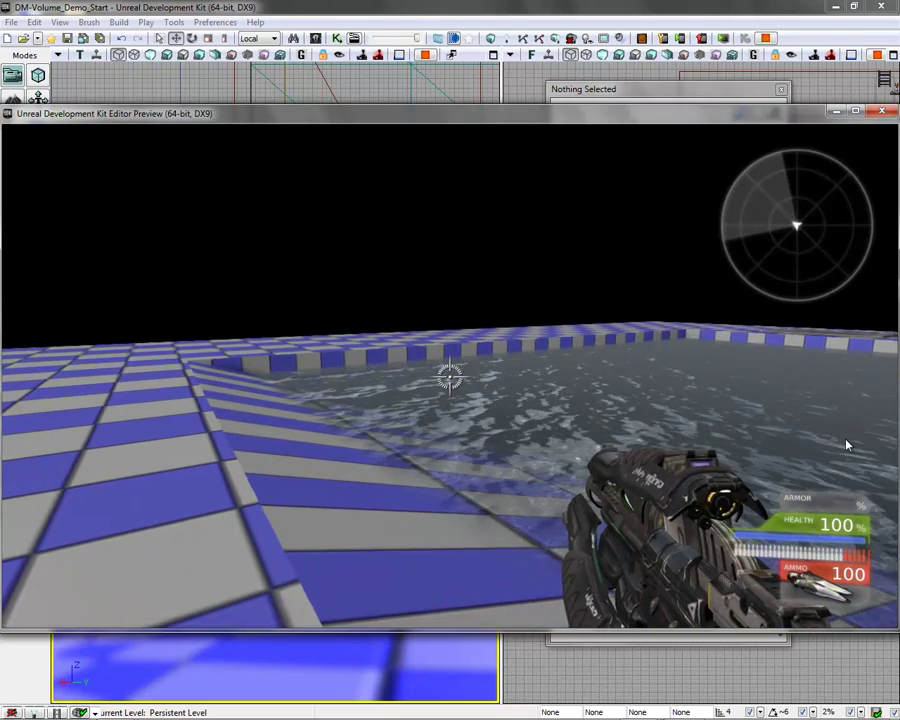
# Run the editActor command from the console of the running preview
pyautogui.press('Tab')
pyautogui.write('editActor')
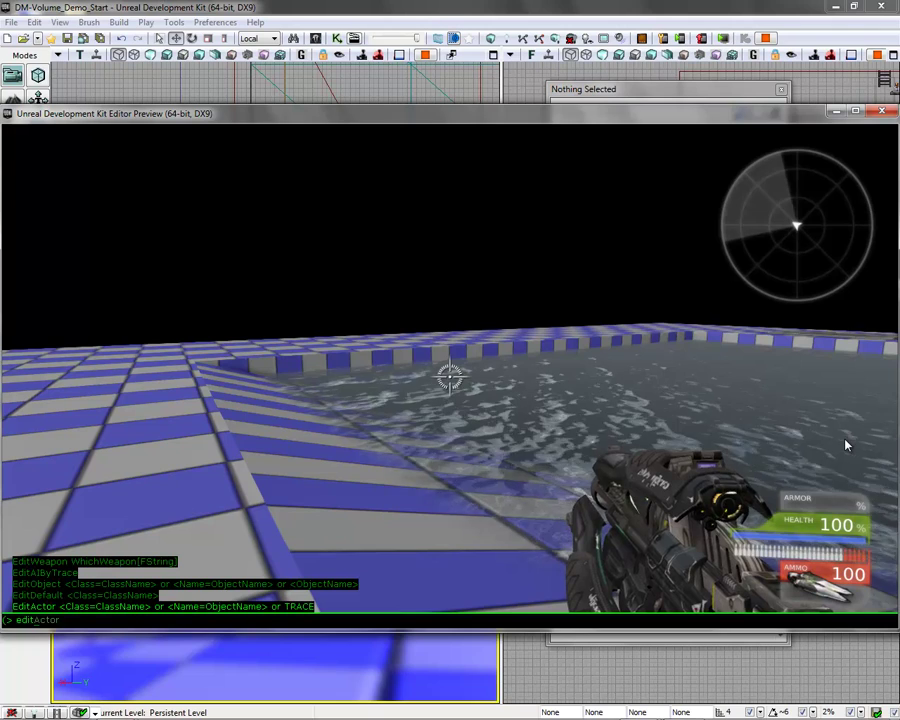
pyautogui.press('Return')
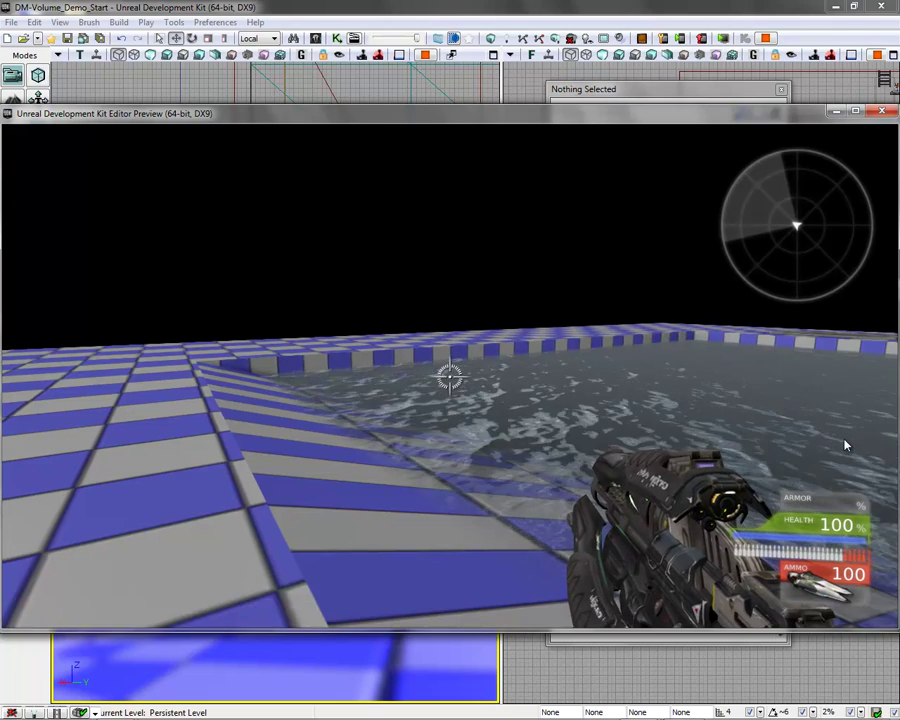